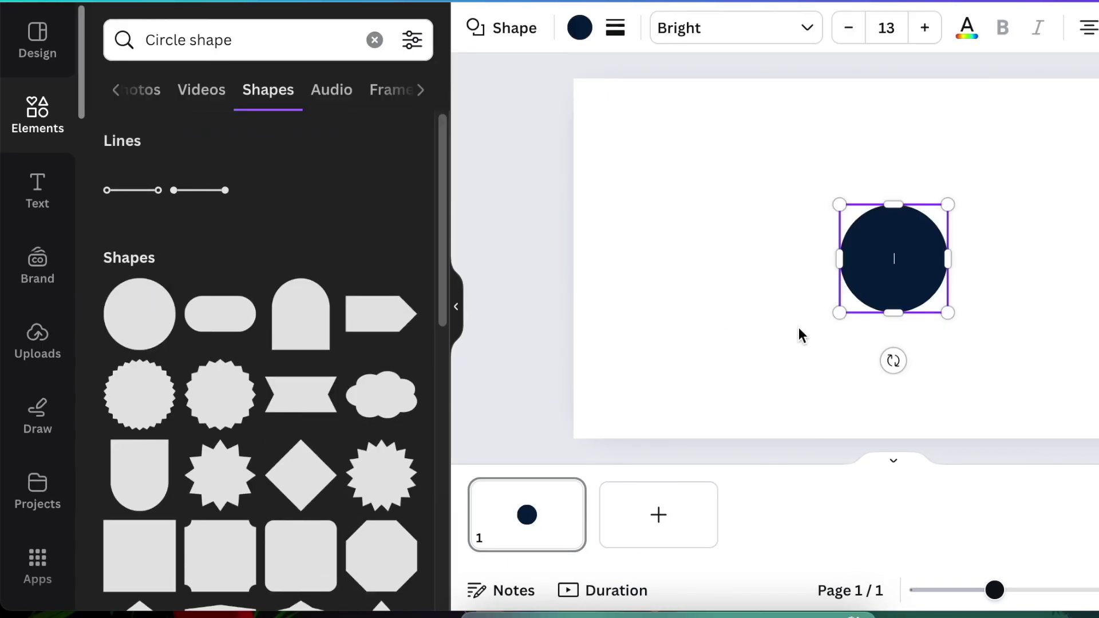
- Recolour the navy circle black and enlarge it to about twice its size in the middle of the page
{"action": "left_click", "coordinate": [580, 27]}
{"action": "left_click", "coordinate": [399, 493]}
{"action": "left_click_drag", "start_coordinate": [839, 313], "coordinate": [715, 437]}
{"action": "left_click_drag", "start_coordinate": [889, 330], "coordinate": [950, 273]}
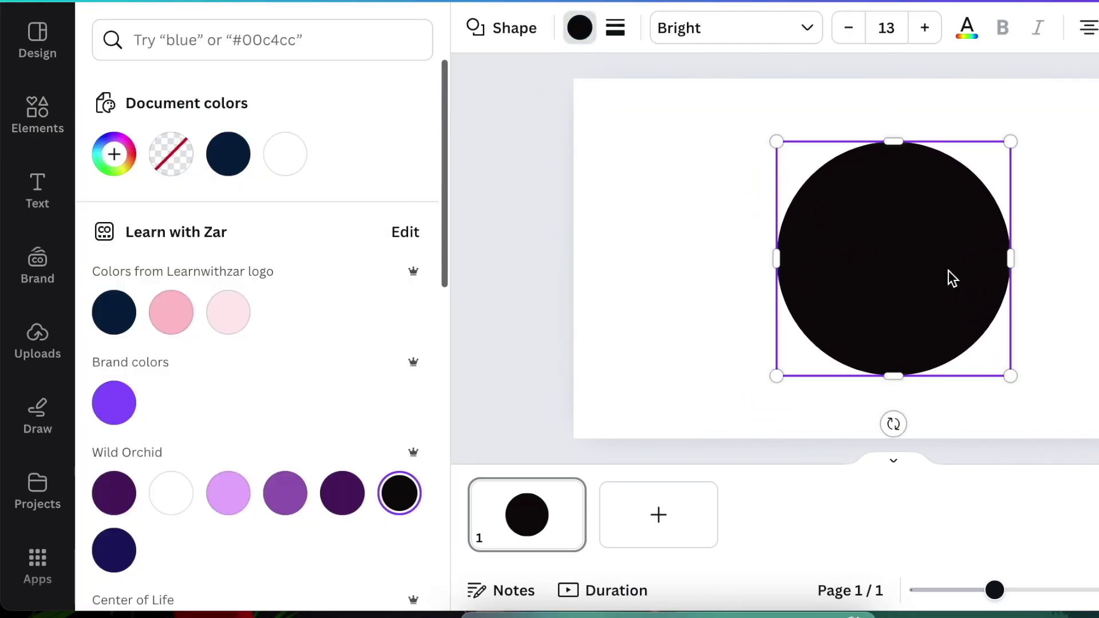
- Duplicate the black circle and place the copy over the original with a white fill
{"action": "right_click", "coordinate": [844, 296]}
{"action": "left_click", "coordinate": [890, 231]}
{"action": "left_click_drag", "start_coordinate": [890, 234], "coordinate": [912, 256]}
{"action": "left_click", "coordinate": [285, 154]}
{"action": "left_click_drag", "start_coordinate": [775, 373], "coordinate": [775, 372]}
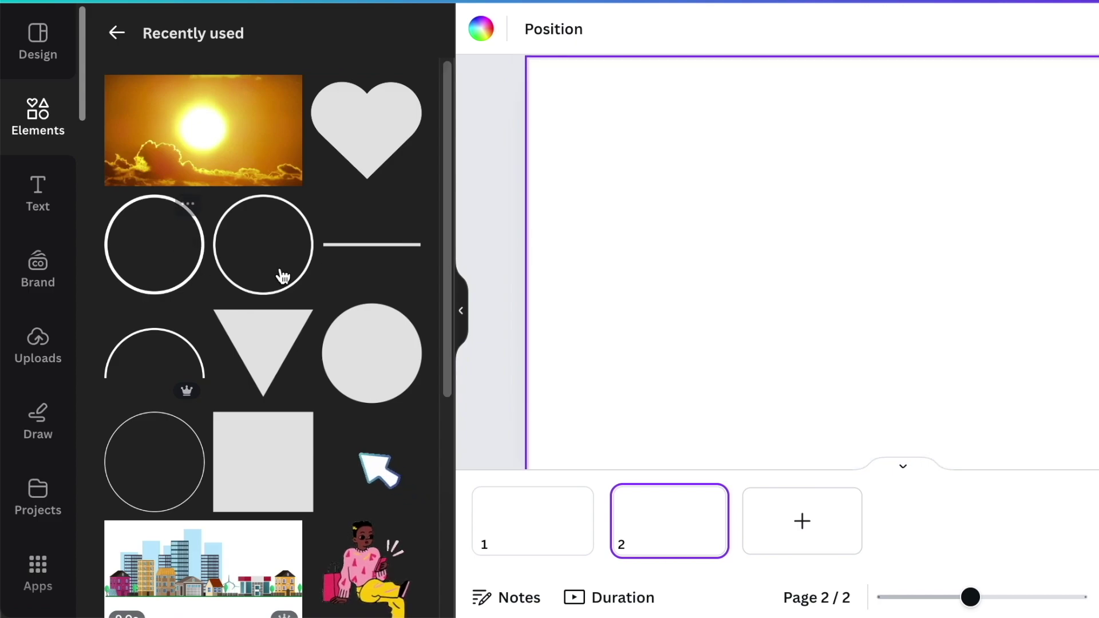
- Insert the half-circle arc from the recently used elements on page 2 and rotate it a quarter turn
{"action": "left_click", "coordinate": [162, 353]}
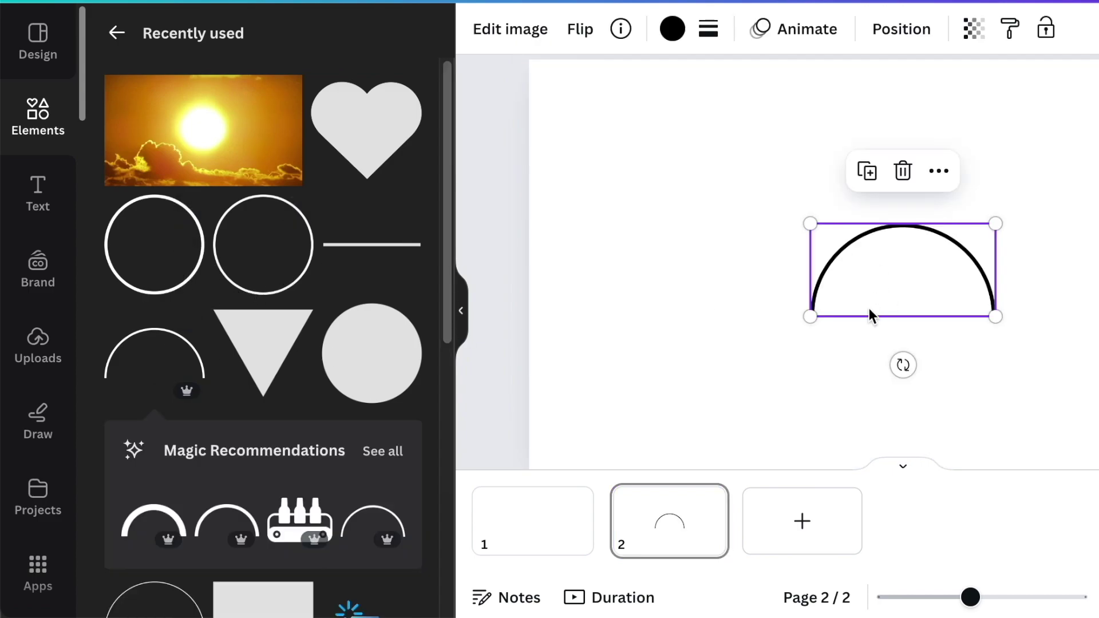
{"action": "left_click_drag", "start_coordinate": [902, 365], "coordinate": [996, 278]}
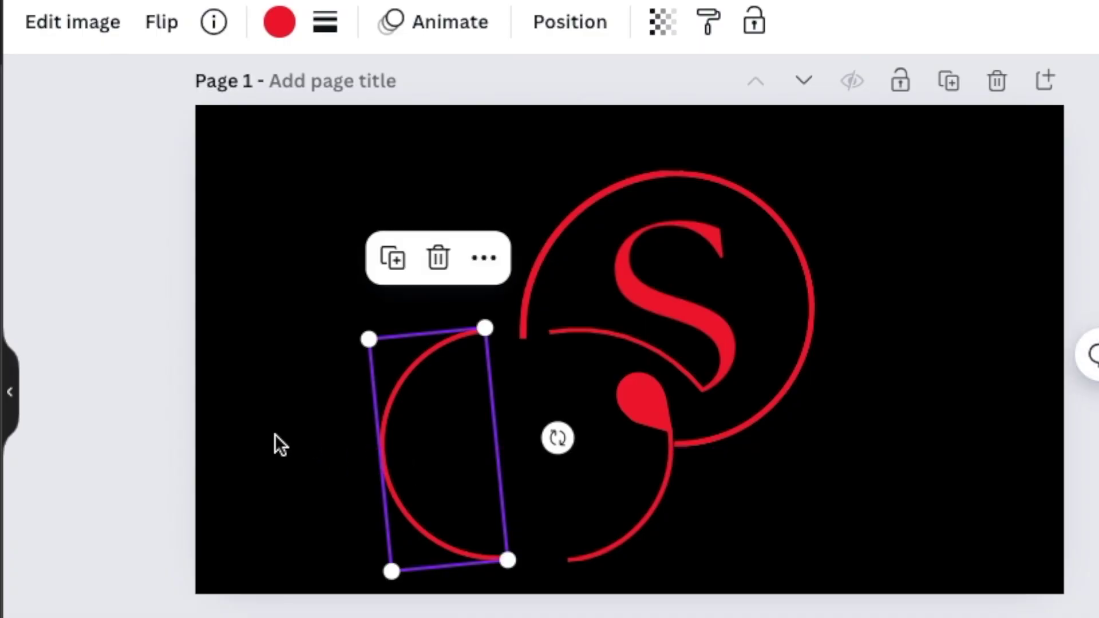
- Nudge the detached red arc to the right until it closes the lower circle of the S logo
{"action": "key", "text": "shift+Right"}
{"action": "key", "text": "shift+Right"}
{"action": "key", "text": "shift+Right"}
{"action": "key", "text": "shift+Right"}
{"action": "key", "text": "shift+Right"}
{"action": "key", "text": "shift+Right"}
{"action": "key", "text": "shift+Right"}
{"action": "key", "text": "shift+Right"}
{"action": "key", "text": "shift+Right"}
{"action": "key", "text": "shift+Right"}
{"action": "key", "text": "shift+Right"}
{"action": "key", "text": "shift+Right"}
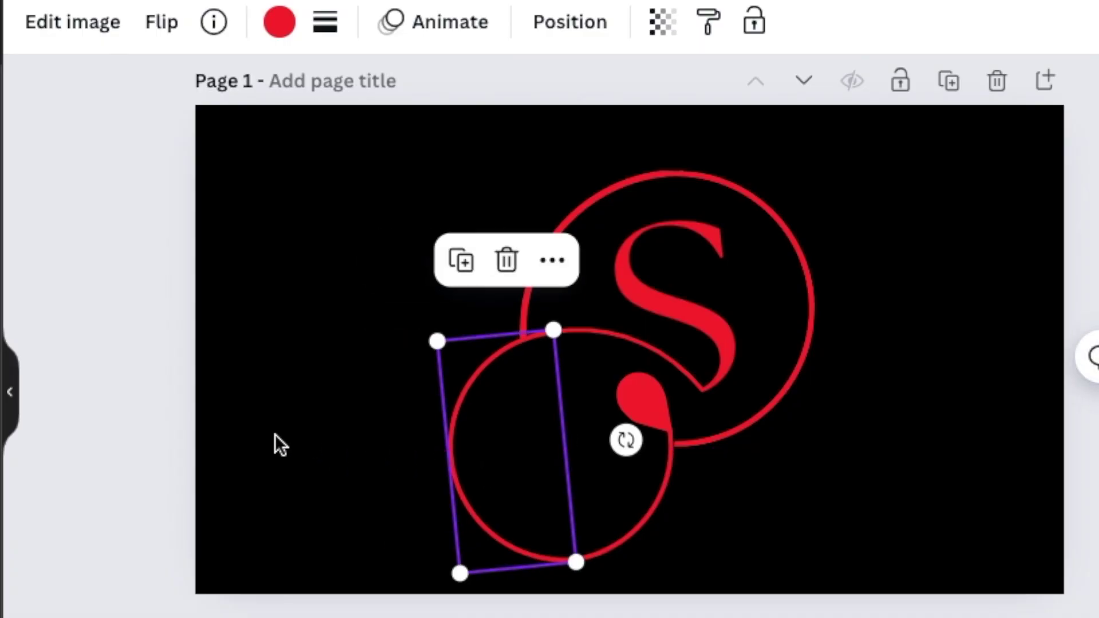
- Pull the upper-left arc of the large red circle away from the logo and move it back into place
{"action": "left_click", "coordinate": [605, 216]}
{"action": "left_click_drag", "start_coordinate": [582, 199], "coordinate": [474, 167]}
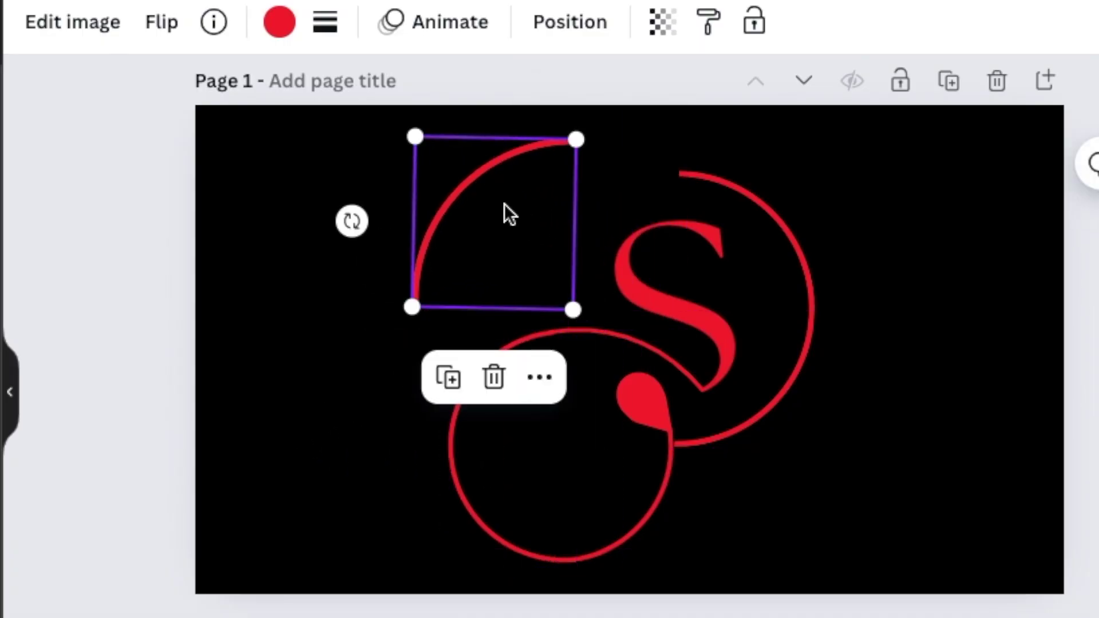
{"action": "left_click_drag", "start_coordinate": [504, 204], "coordinate": [611, 236]}
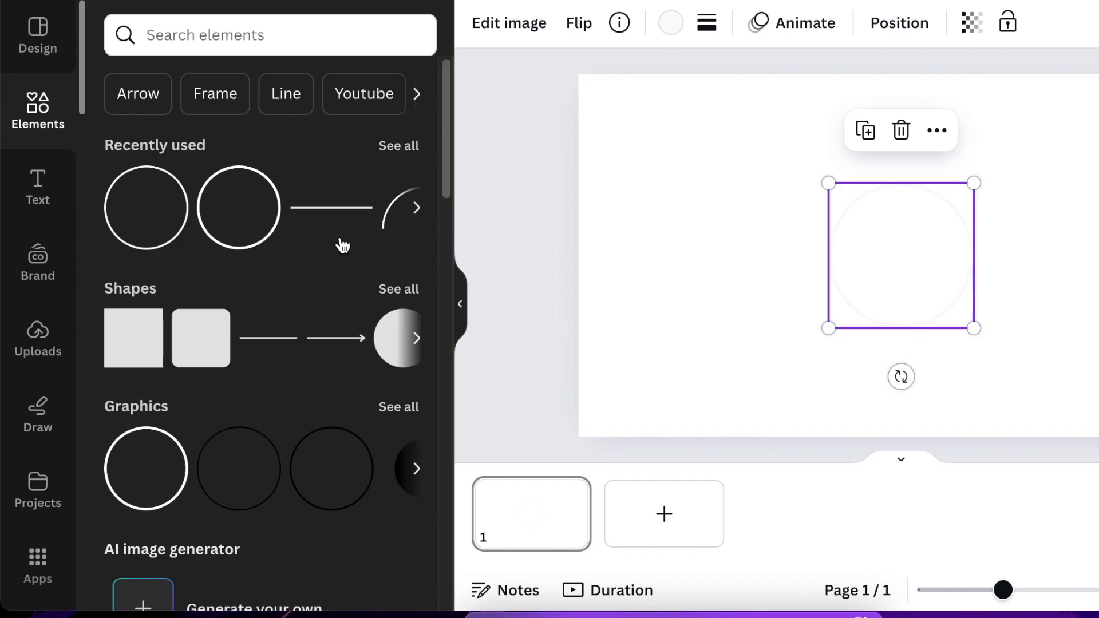
- Recolour the ring with the first colour of the Gold palette and enlarge it toward the upper right
{"action": "left_click", "coordinate": [670, 33]}
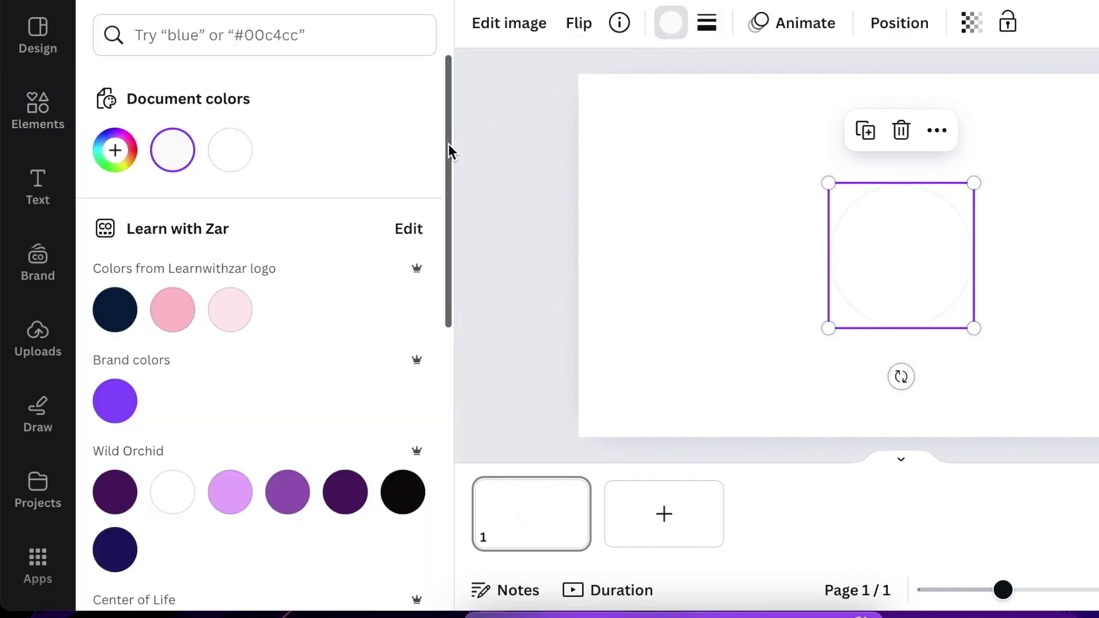
{"action": "left_click_drag", "start_coordinate": [449, 201], "coordinate": [461, 395]}
{"action": "left_click", "coordinate": [117, 343]}
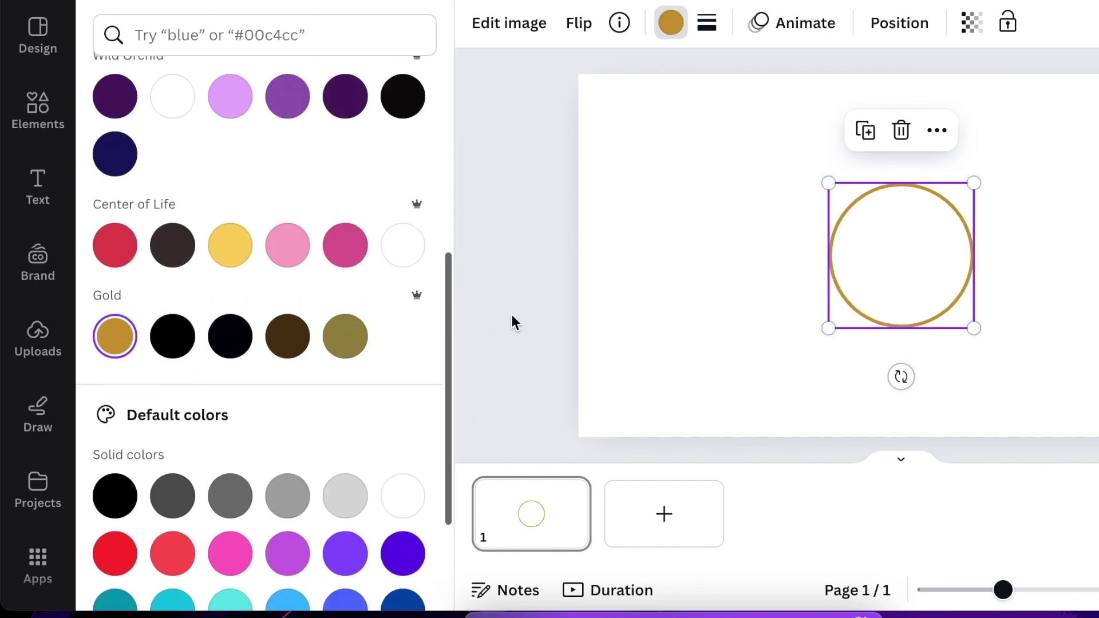
{"action": "left_click_drag", "start_coordinate": [973, 182], "coordinate": [1043, 132]}
{"action": "key", "text": "Escape"}
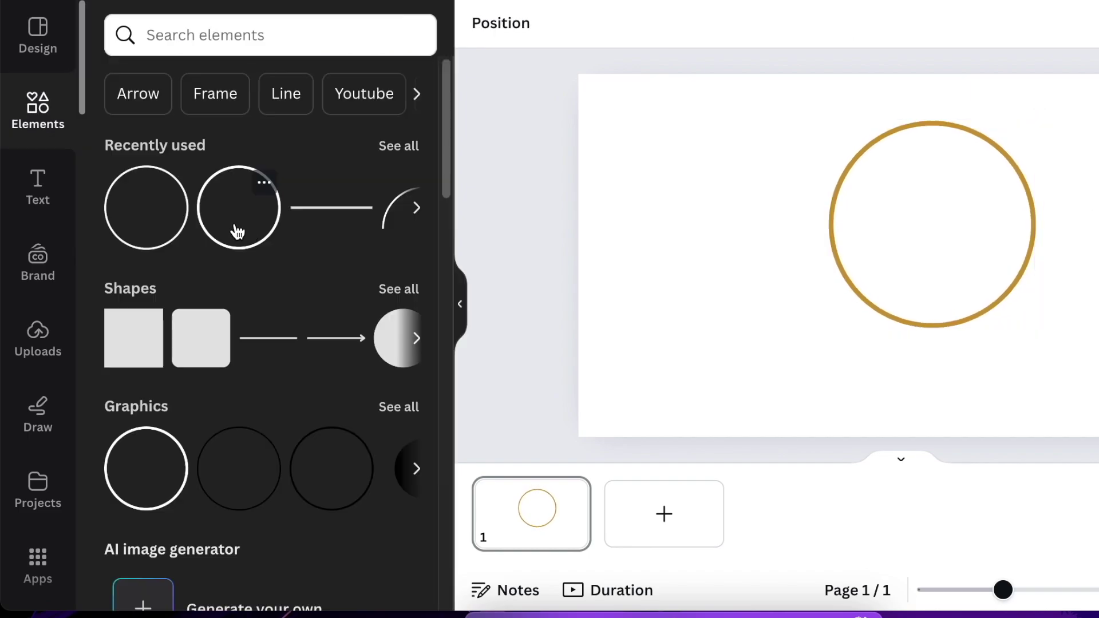
- Add a second, smaller ring overlapping the gold ring's lower-left part, its top edge aligned with the gold ring's centre
{"action": "left_click", "coordinate": [236, 229]}
{"action": "left_click_drag", "start_coordinate": [900, 236], "coordinate": [839, 278]}
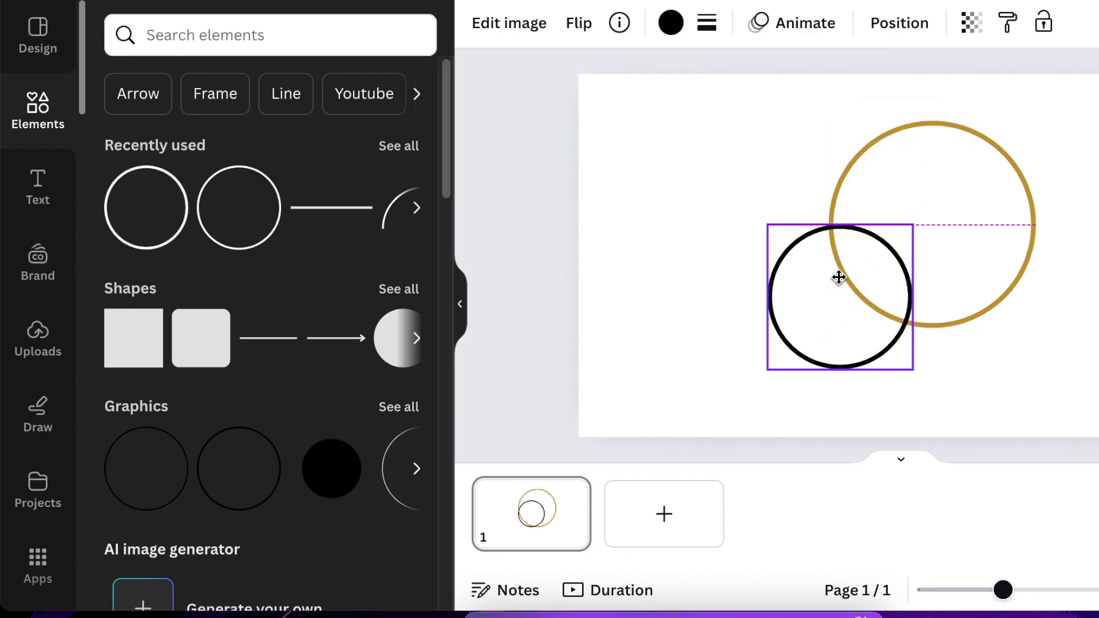
{"action": "left_click_drag", "start_coordinate": [839, 277], "coordinate": [836, 269]}
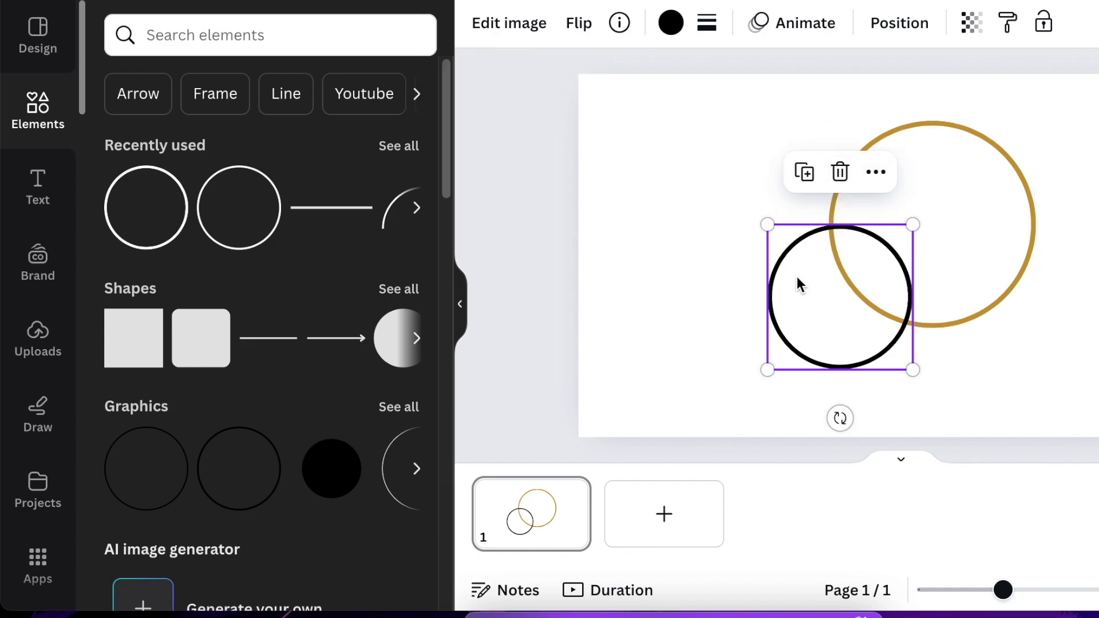
{"action": "left_click", "coordinate": [1003, 376]}
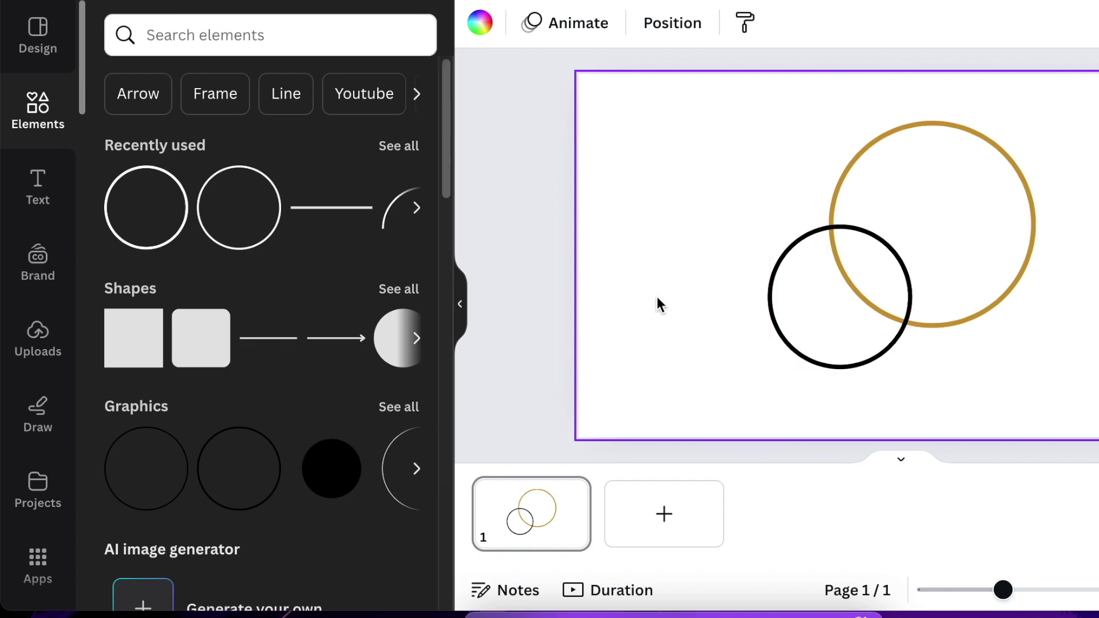
- Add a square and resize it to cover the area where the two rings overlap
{"action": "key", "text": "r"}
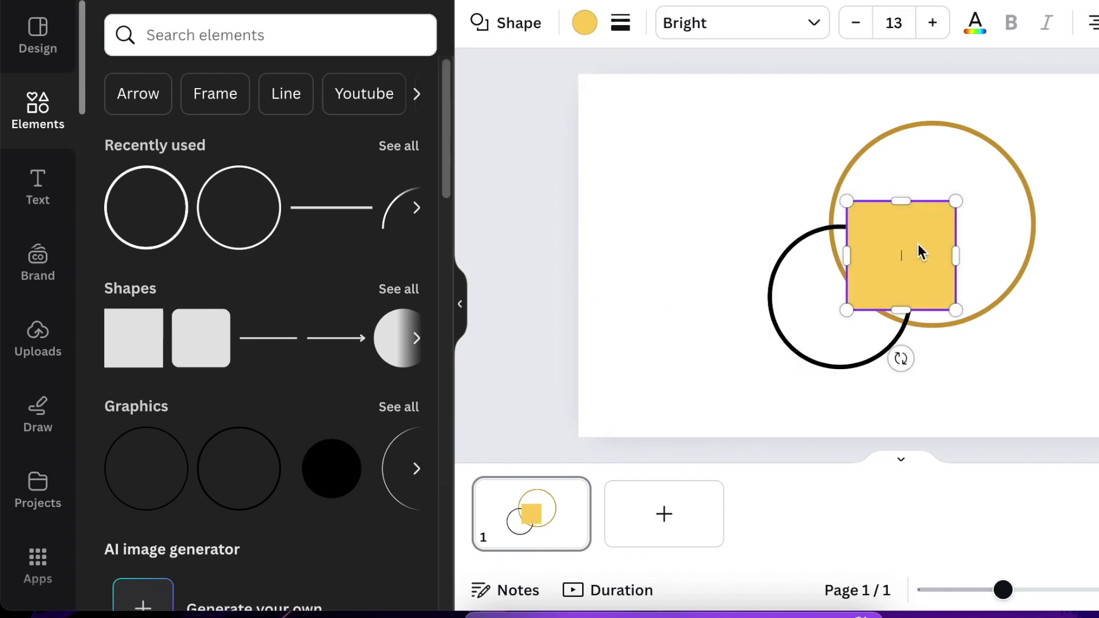
{"action": "left_click_drag", "start_coordinate": [920, 263], "coordinate": [892, 266]}
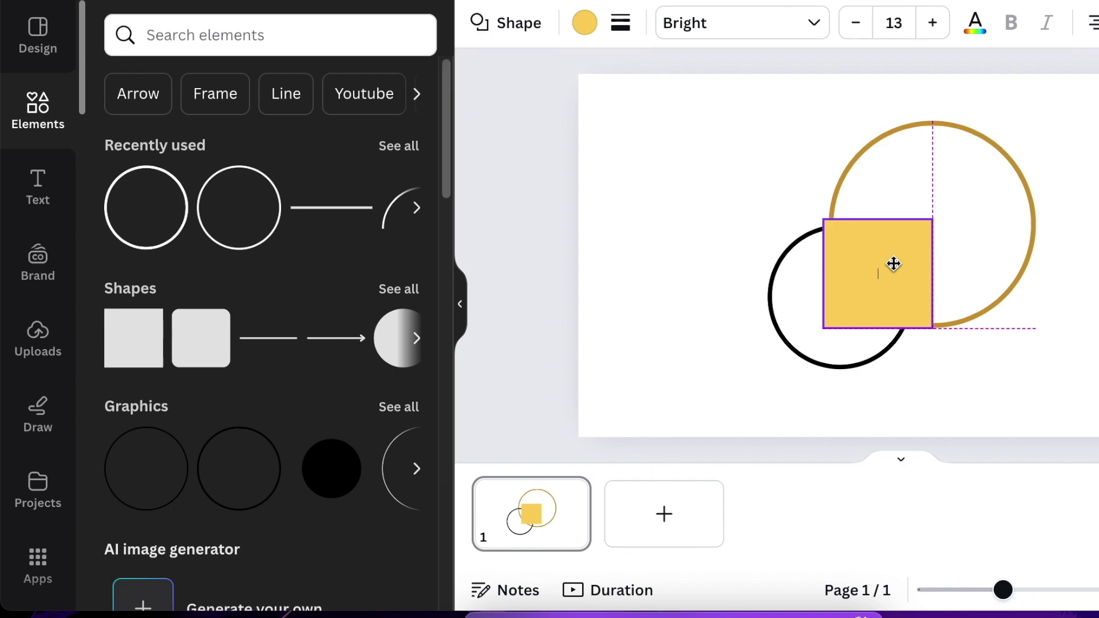
{"action": "left_click_drag", "start_coordinate": [893, 263], "coordinate": [893, 265]}
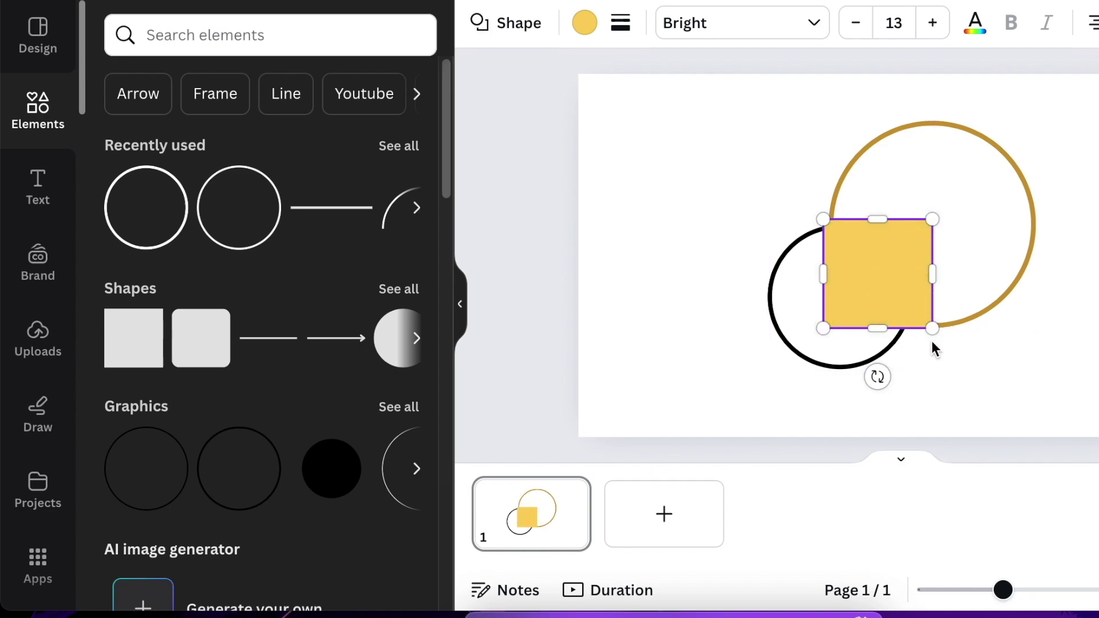
{"action": "left_click_drag", "start_coordinate": [932, 329], "coordinate": [912, 321]}
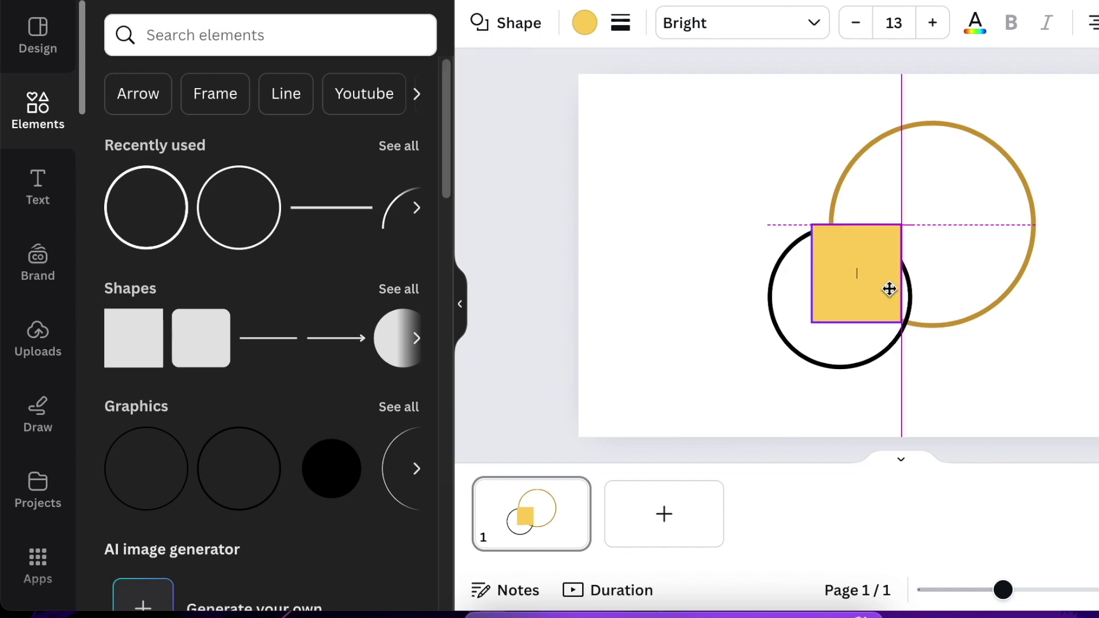
{"action": "left_click", "coordinate": [809, 214]}
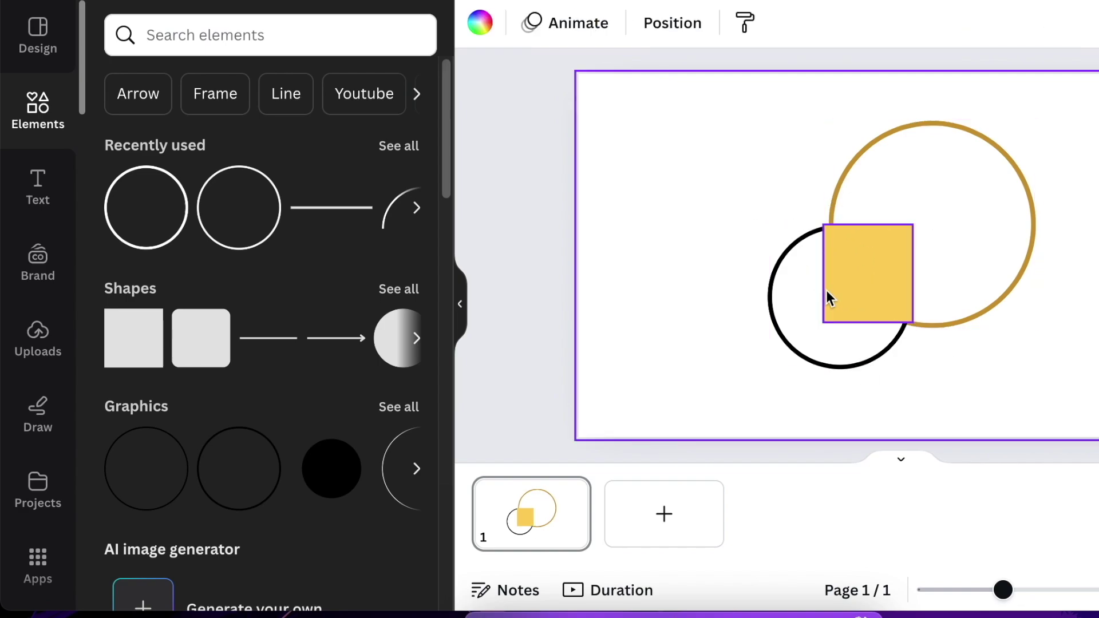
- Recolour the smaller black ring gold, #cc9933, to match the larger ring
{"action": "left_click", "coordinate": [784, 364]}
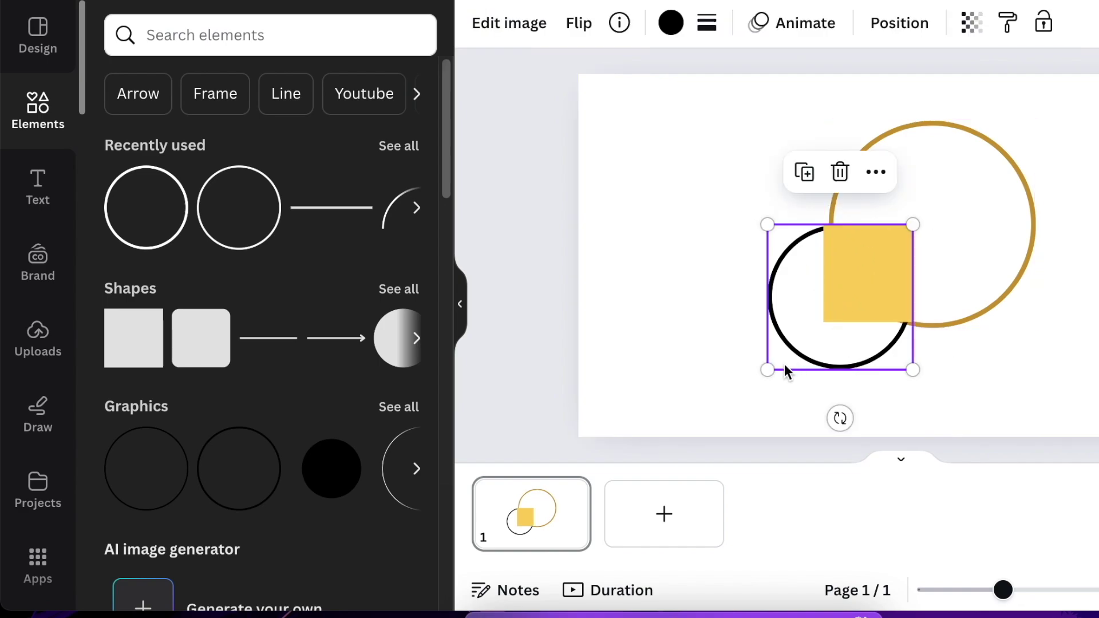
{"action": "left_click", "coordinate": [670, 23]}
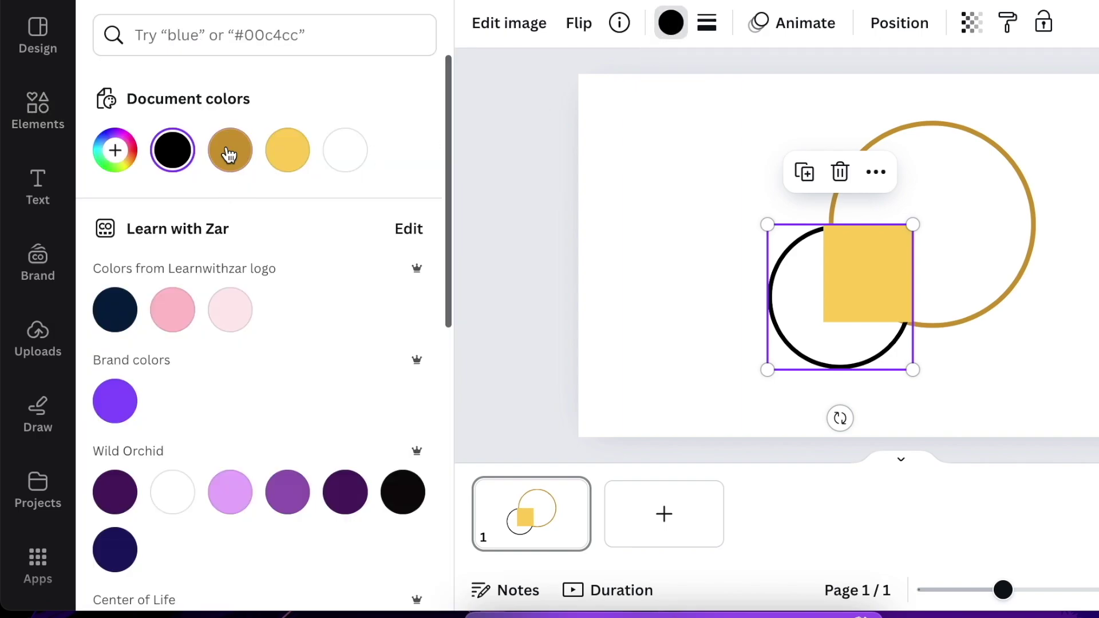
{"action": "left_click", "coordinate": [229, 154]}
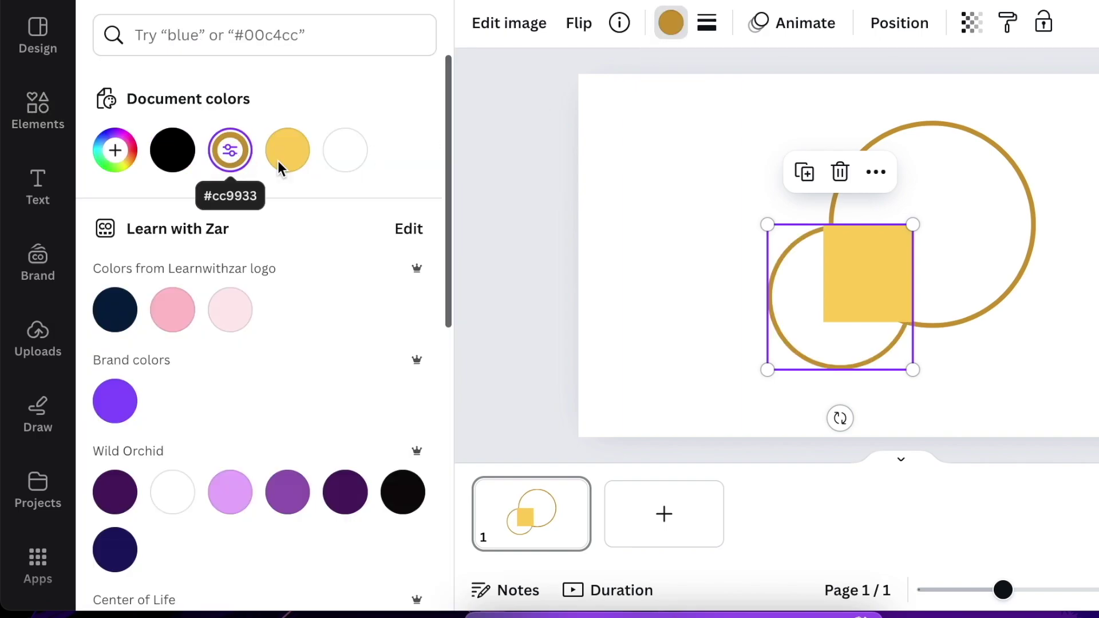
{"action": "left_click", "coordinate": [682, 301]}
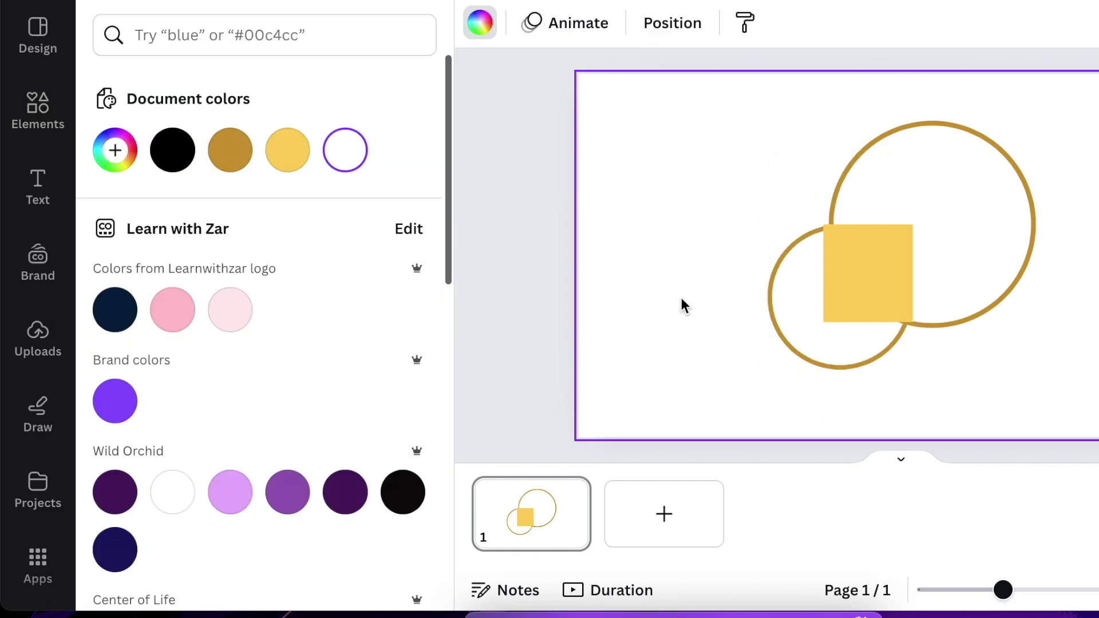
- Recolour the yellow square white so it masks the overlapping parts of the rings
{"action": "left_click", "coordinate": [861, 279]}
{"action": "left_click", "coordinate": [403, 152]}
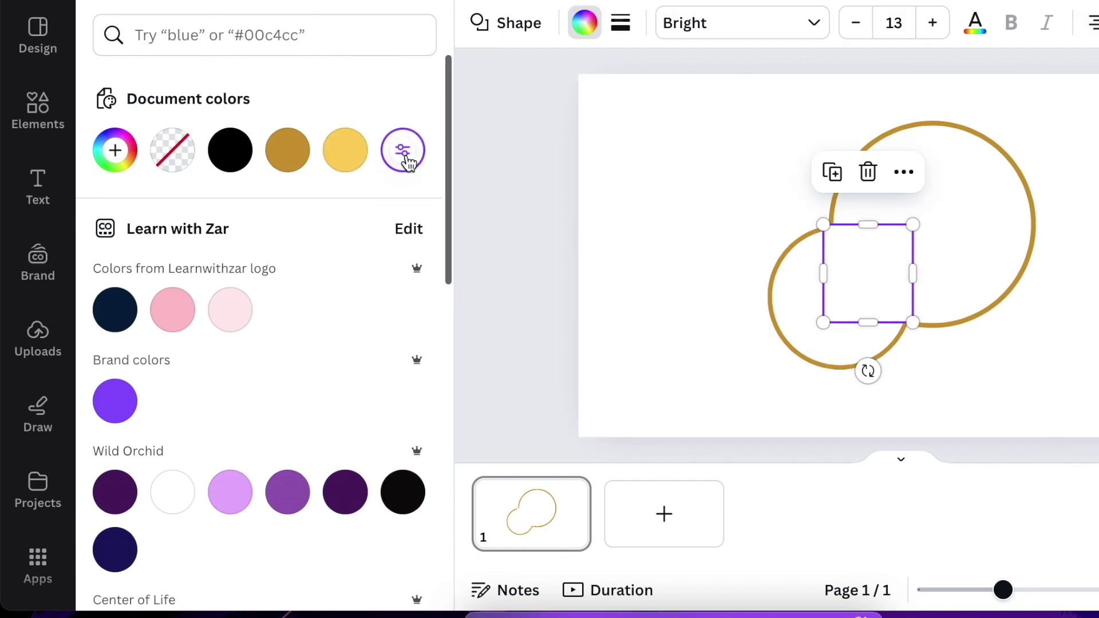
{"action": "left_click", "coordinate": [1083, 380]}
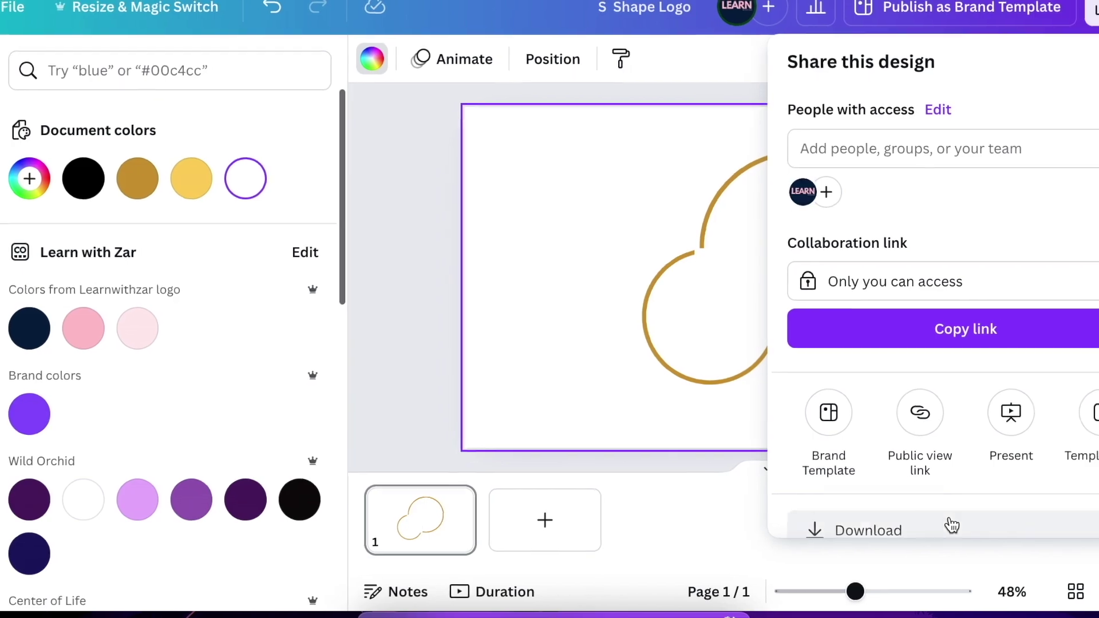
- Download the design as a PNG file at size 1
{"action": "left_click", "coordinate": [922, 528]}
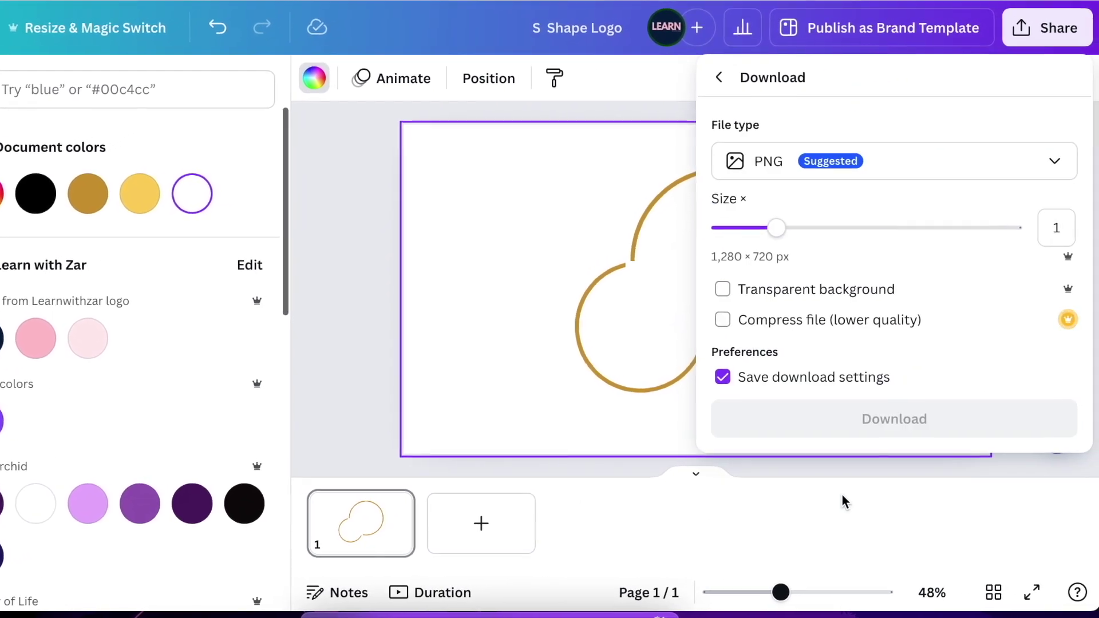
{"action": "left_click", "coordinate": [844, 419]}
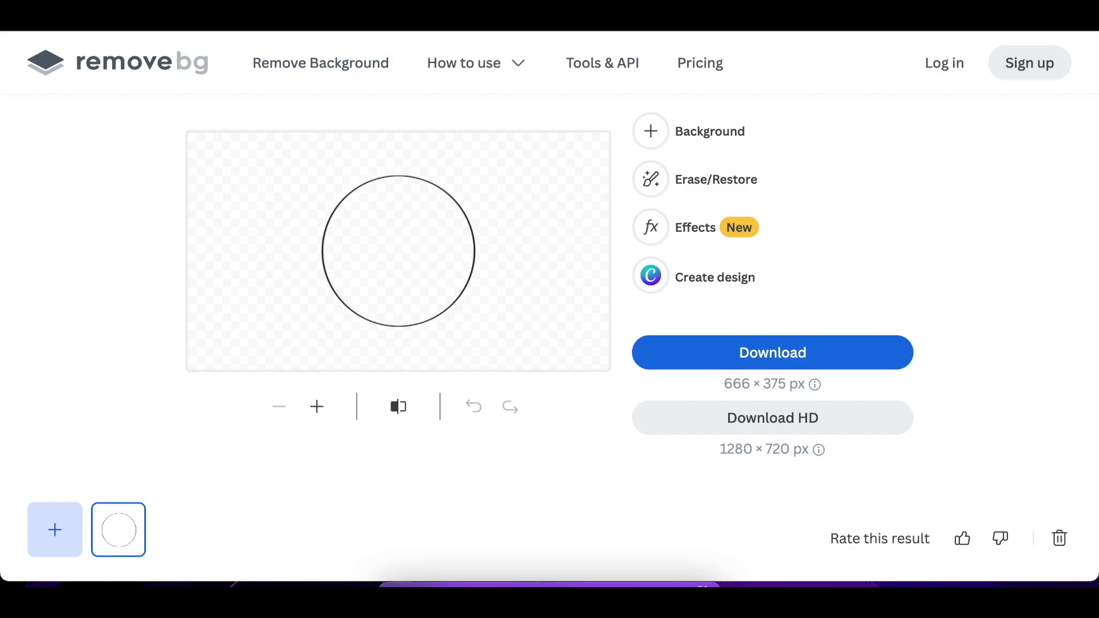
- Upload the downloaded PNG to remove.bg and download the version without its background
{"action": "left_click", "coordinate": [1016, 15]}
{"action": "left_click_drag", "start_coordinate": [891, 95], "coordinate": [322, 294]}
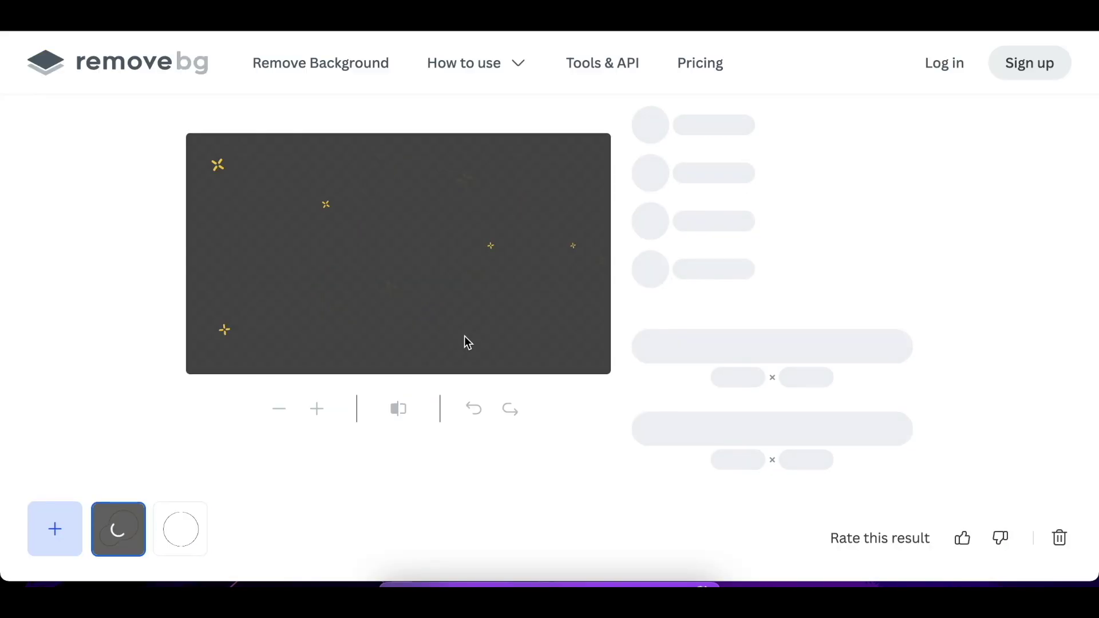
{"action": "left_click", "coordinate": [787, 352]}
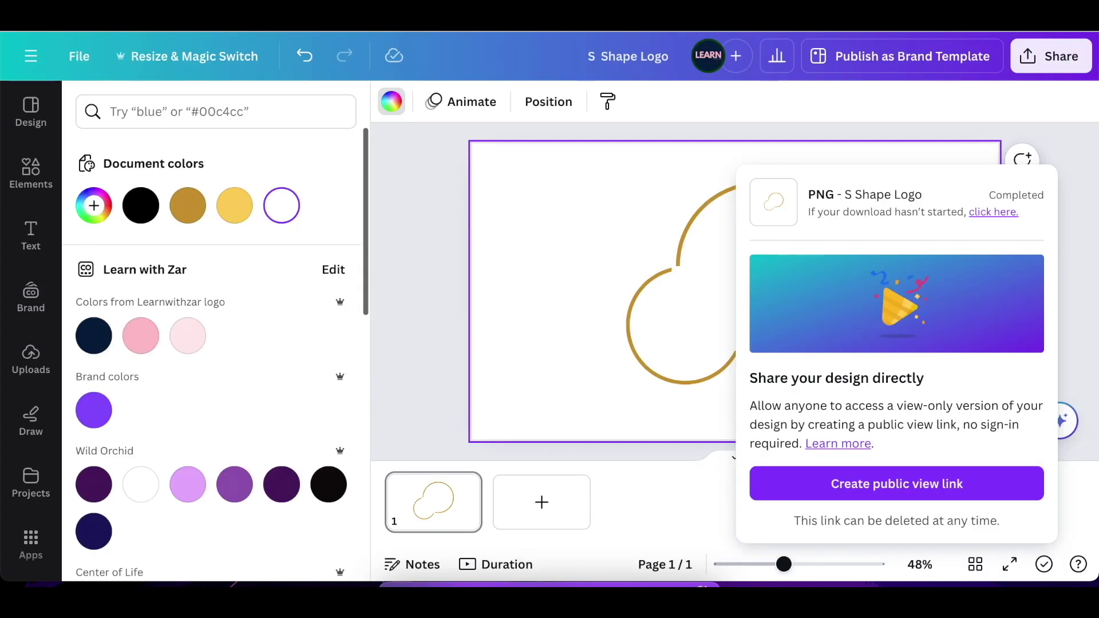
- Select both rings and the white square on the page and delete them
{"action": "left_click", "coordinate": [509, 294]}
{"action": "left_click_drag", "start_coordinate": [431, 187], "coordinate": [830, 417]}
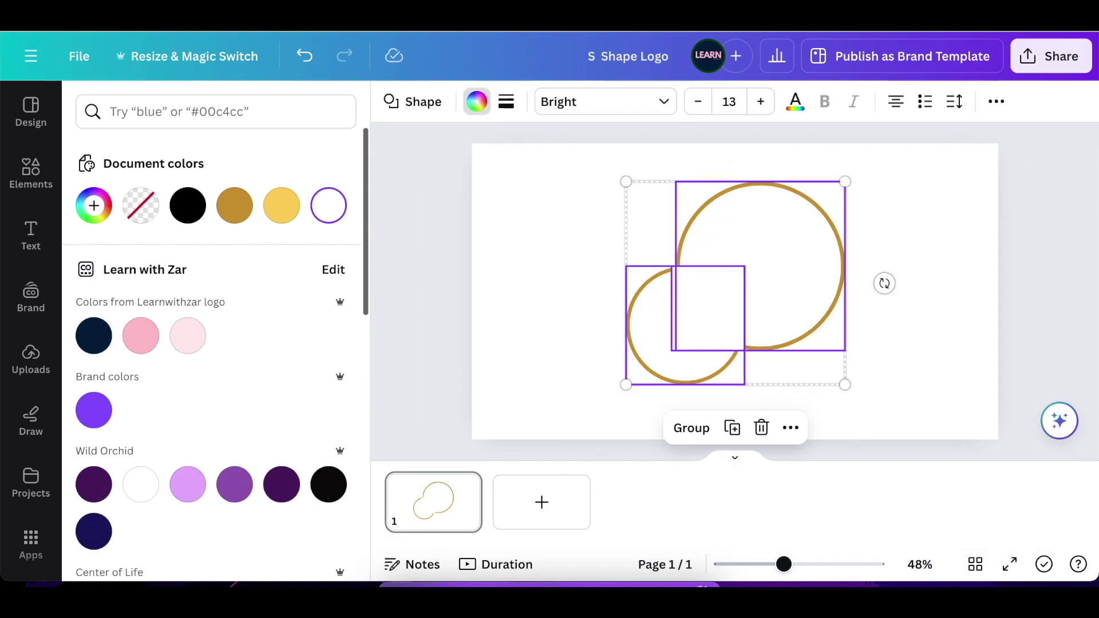
{"action": "key", "text": "Delete"}
{"action": "left_click", "coordinate": [565, 264]}
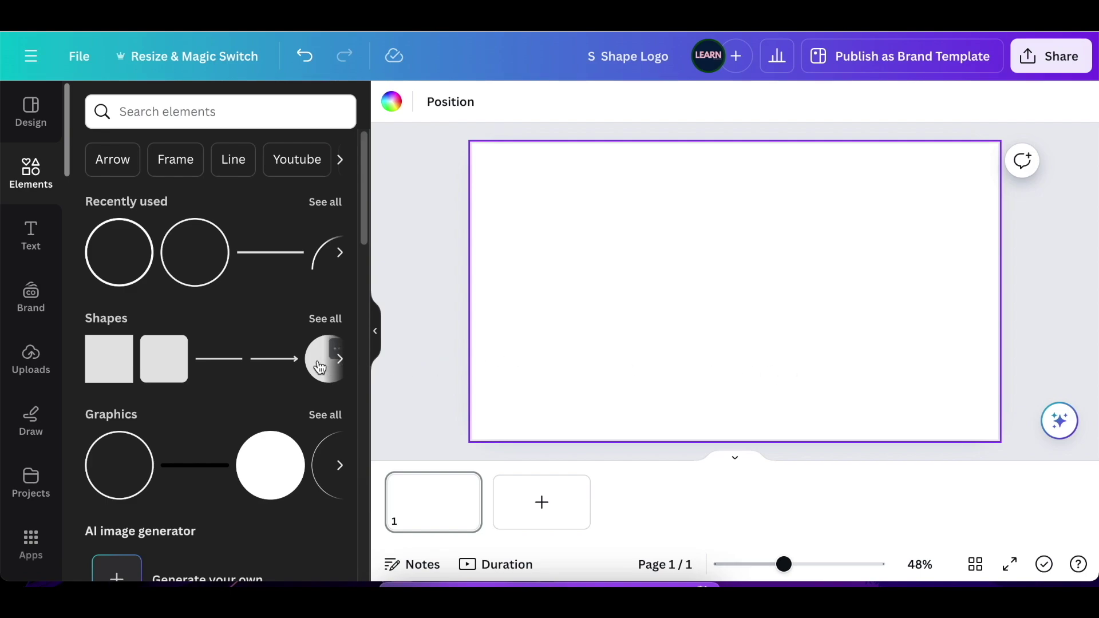
- Insert a heart from the full shapes collection and move it to the lower-left area of the page
{"action": "left_click", "coordinate": [316, 321]}
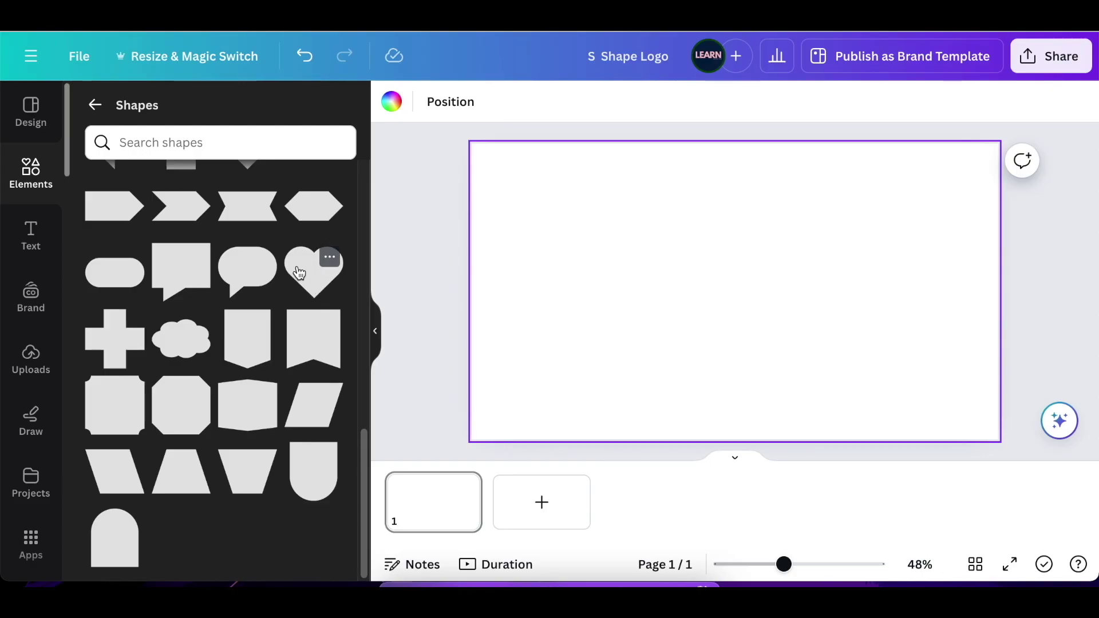
{"action": "left_click", "coordinate": [302, 275]}
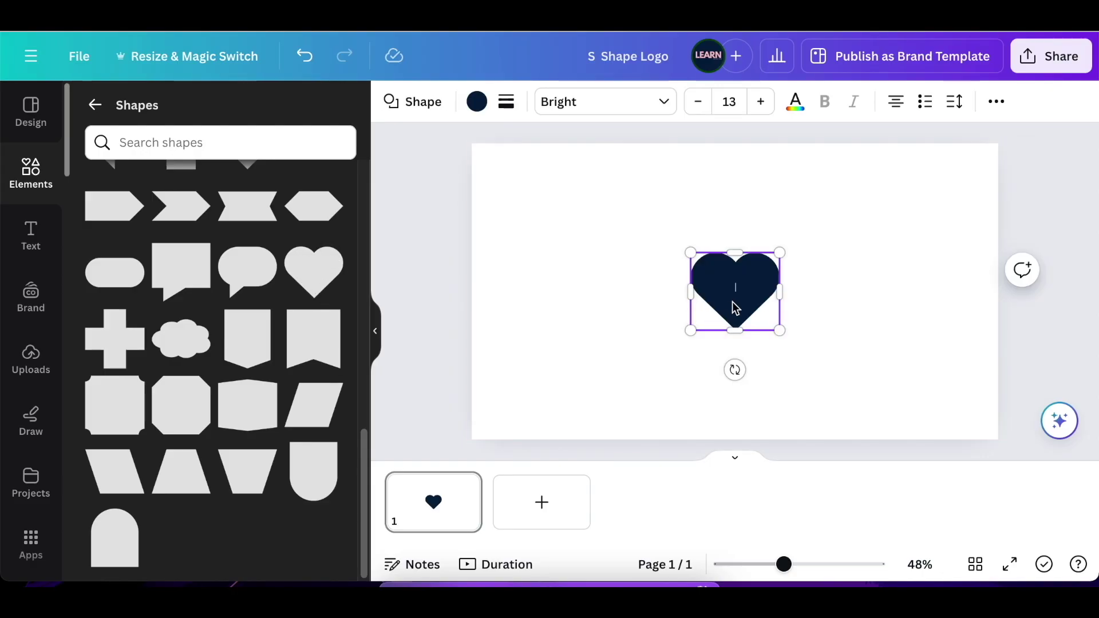
{"action": "left_click_drag", "start_coordinate": [697, 310], "coordinate": [618, 358]}
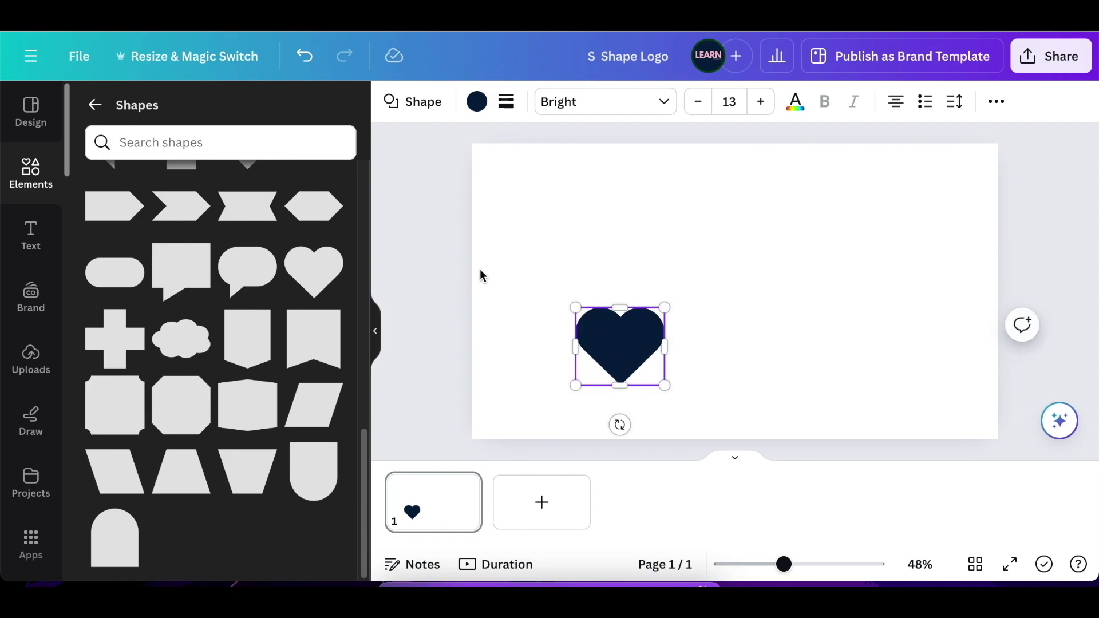
{"action": "left_click", "coordinate": [486, 285]}
- Undo the last change to the design
{"action": "left_click_drag", "start_coordinate": [364, 447], "coordinate": [389, 315]}
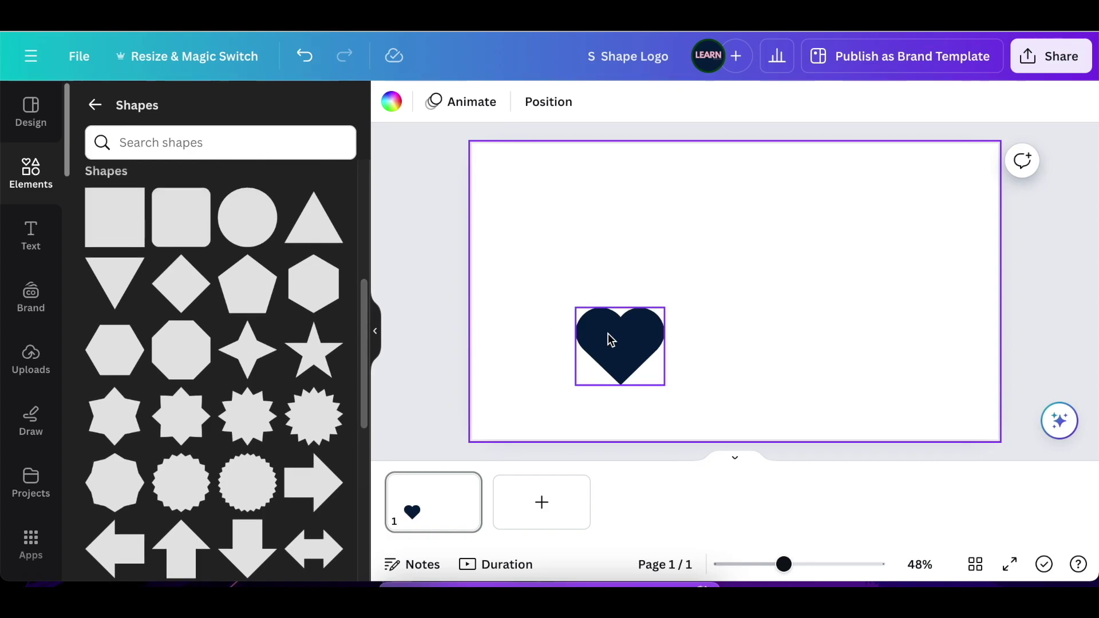
{"action": "key", "text": "ctrl+z"}
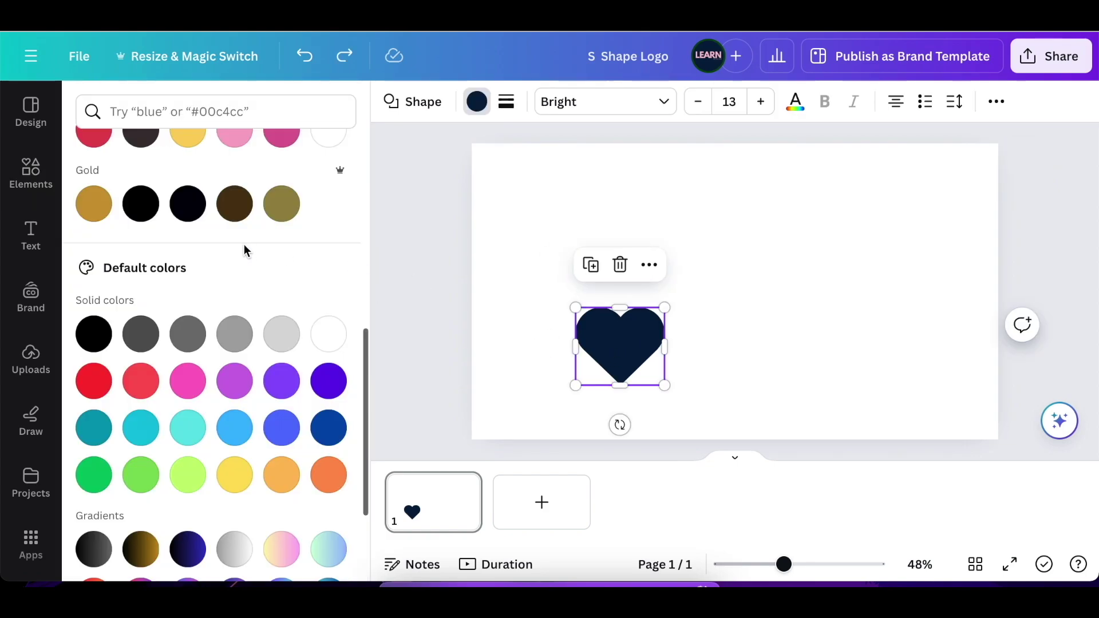
- Color the heart gold and add a circle filled with the same gold
{"action": "key", "text": "ctrl+z"}
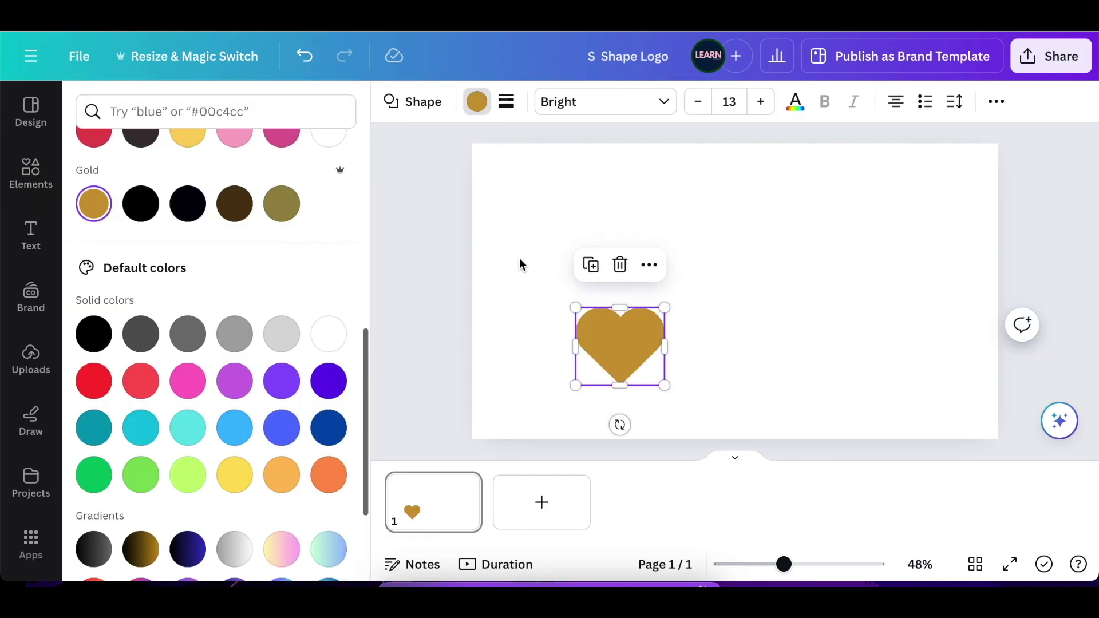
{"action": "left_click", "coordinate": [519, 259]}
{"action": "key", "text": "c"}
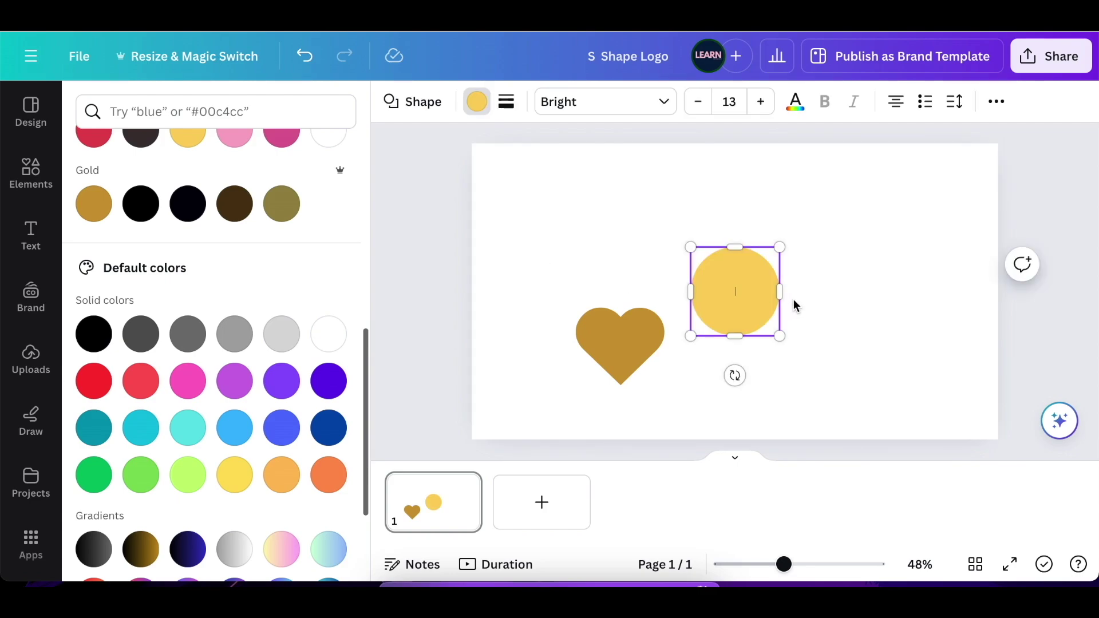
{"action": "left_click", "coordinate": [94, 204]}
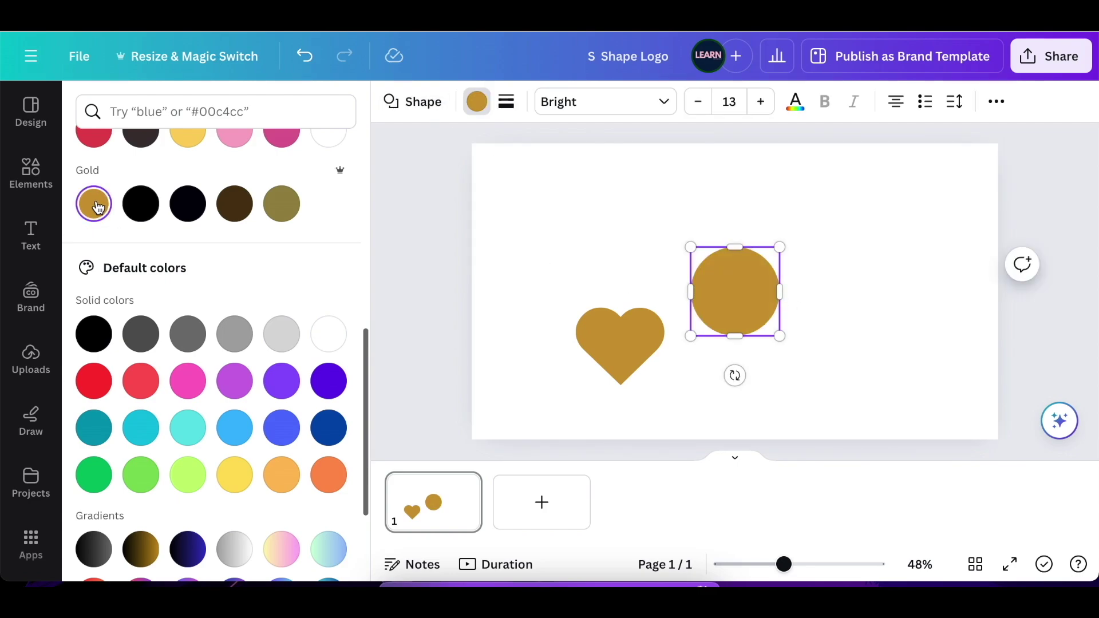
- Move the circle over the heart and adjust their sizes and positions to form a pointed teardrop shape
{"action": "left_click_drag", "start_coordinate": [763, 304], "coordinate": [641, 310]}
{"action": "left_click_drag", "start_coordinate": [624, 347], "coordinate": [620, 400]}
{"action": "left_click", "coordinate": [624, 387]}
{"action": "left_click", "coordinate": [585, 313]}
{"action": "left_click_drag", "start_coordinate": [572, 304], "coordinate": [619, 321]}
{"action": "left_click", "coordinate": [743, 272]}
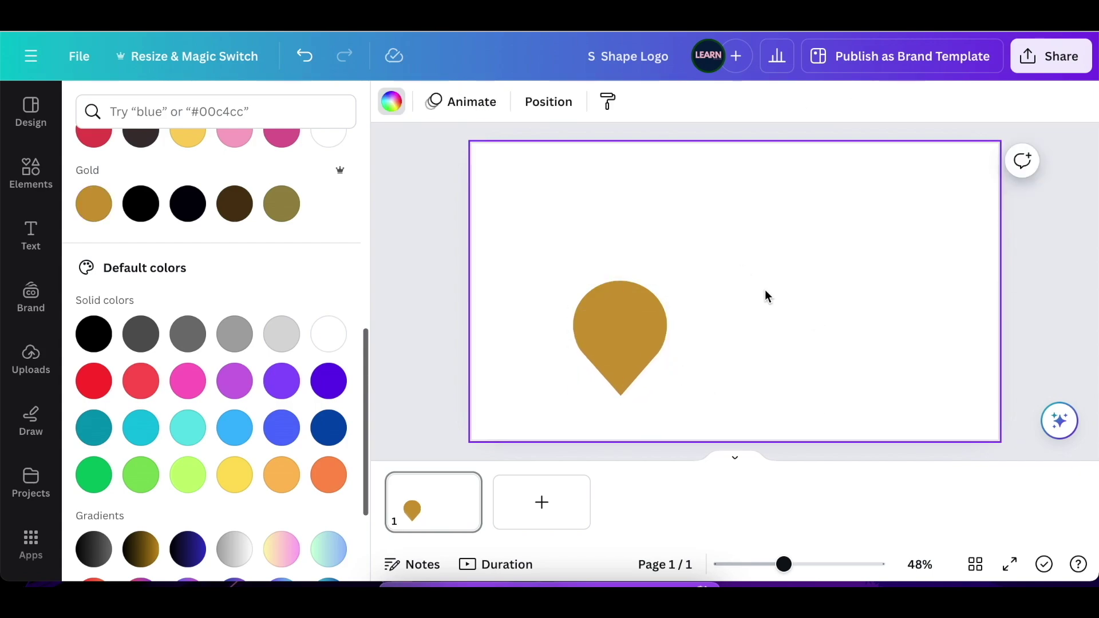
- Group the circle and heart, shrink the group, and place it near the page's lower-right corner
{"action": "key", "text": "ctrl+a"}
{"action": "left_click", "coordinate": [575, 240]}
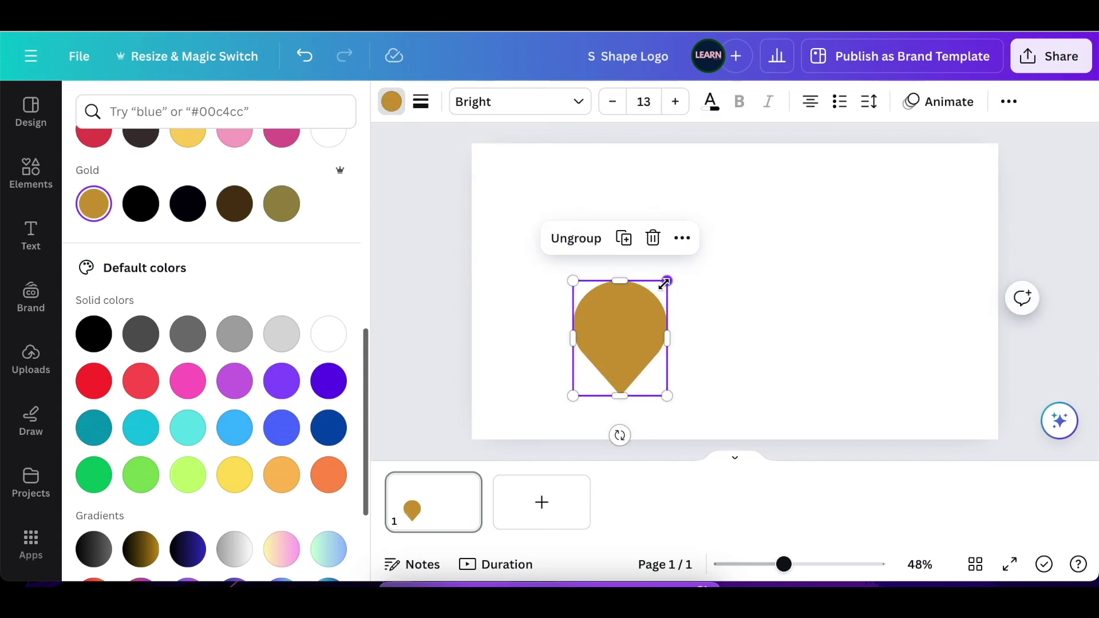
{"action": "left_click_drag", "start_coordinate": [670, 279], "coordinate": [612, 347]}
{"action": "left_click_drag", "start_coordinate": [626, 434], "coordinate": [967, 416]}
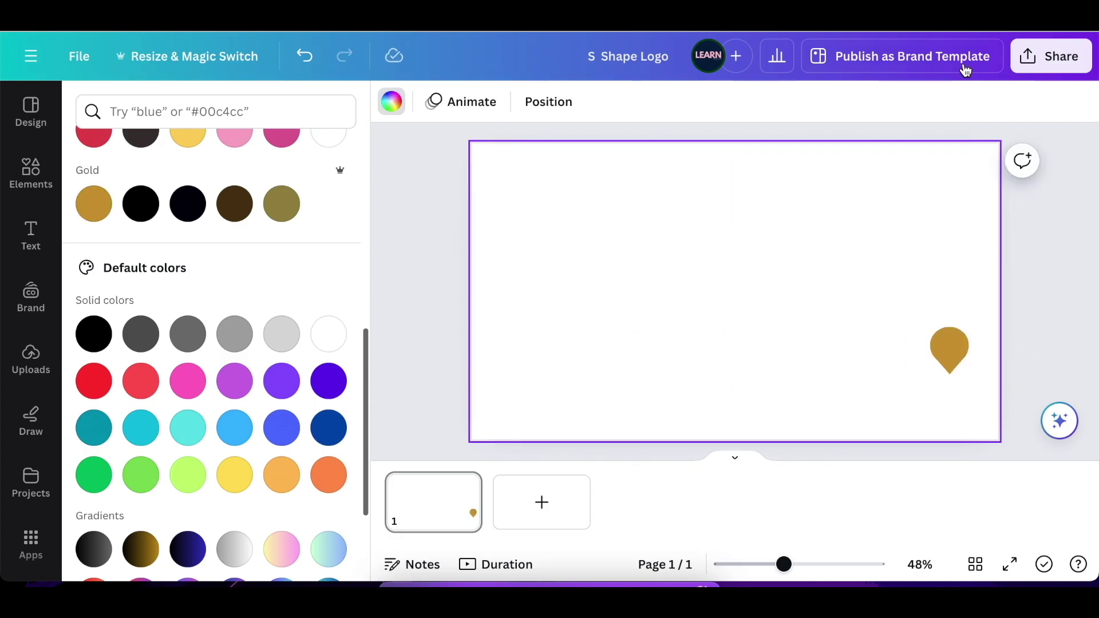
- Place the downloaded background-free ring image from the recent downloads on the page
{"action": "left_click", "coordinate": [1012, 26]}
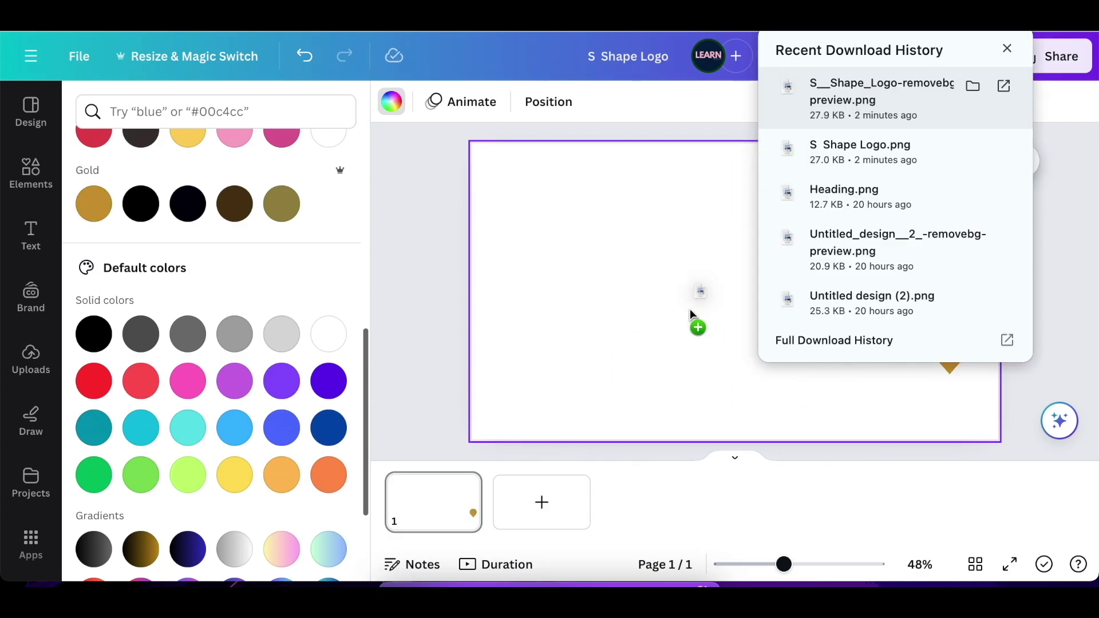
{"action": "left_click_drag", "start_coordinate": [694, 300], "coordinate": [682, 340]}
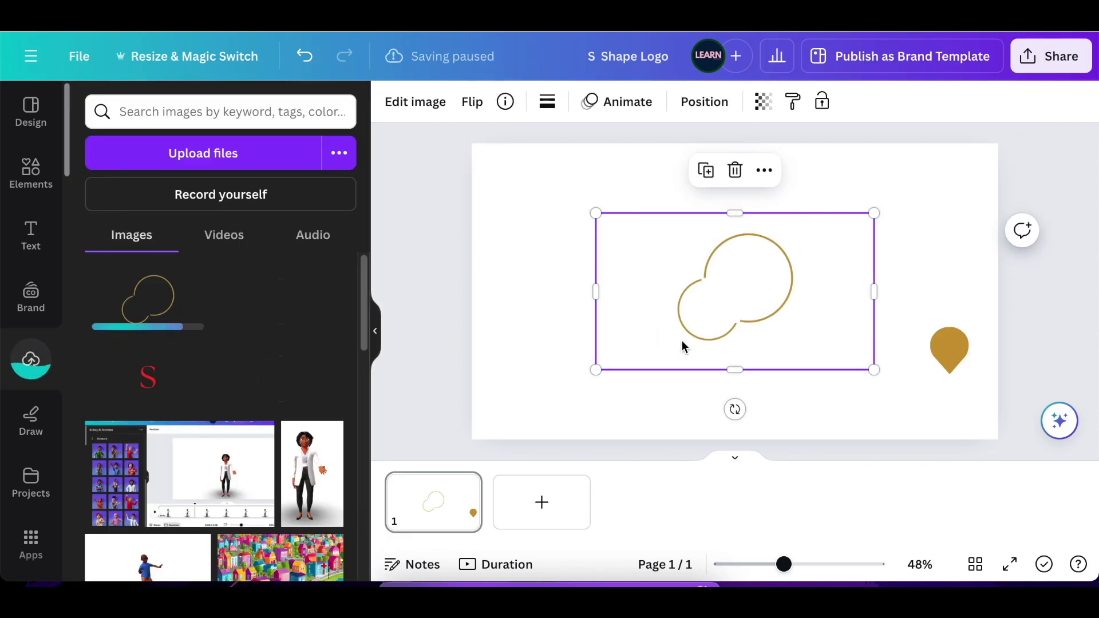
{"action": "left_click", "coordinate": [682, 340]}
- Add a second page with a text box containing the letter S, enlarged to size 335
{"action": "left_click", "coordinate": [543, 511]}
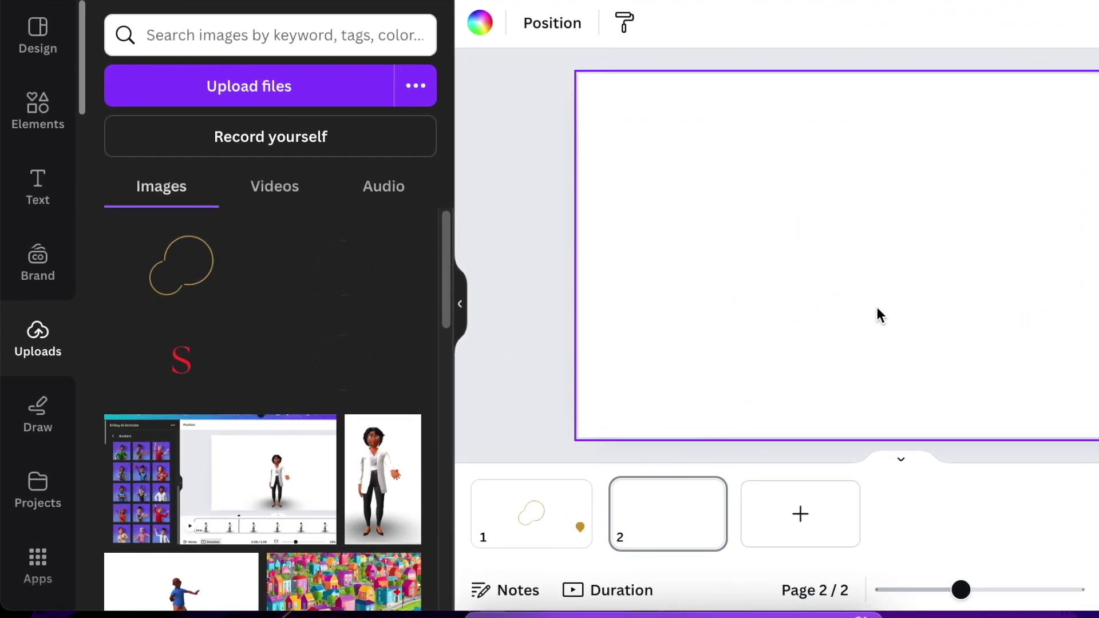
{"action": "key", "text": "t"}
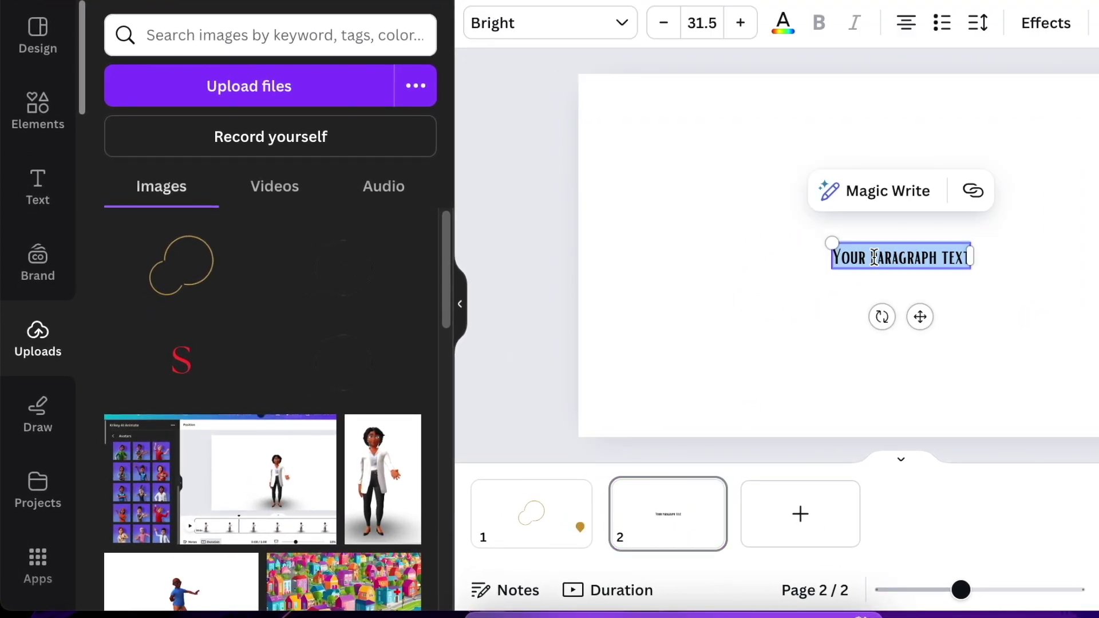
{"action": "type", "text": "S"}
{"action": "left_click_drag", "start_coordinate": [904, 269], "coordinate": [1013, 376]}
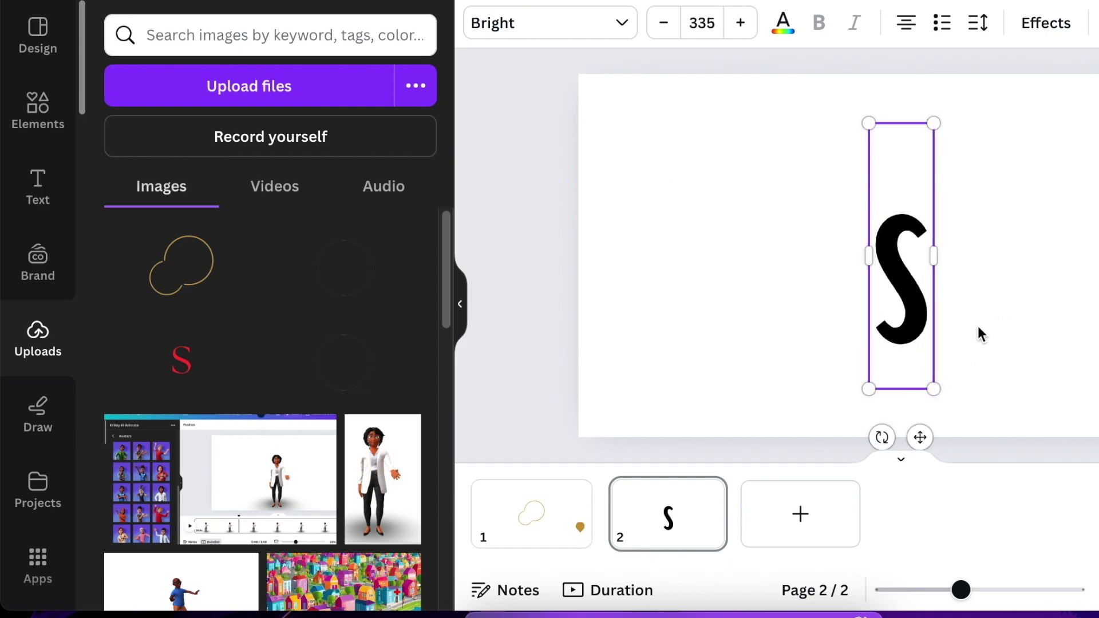
- Set the letter's font to Playfair Display and retype it as a capital S
{"action": "left_click", "coordinate": [596, 38]}
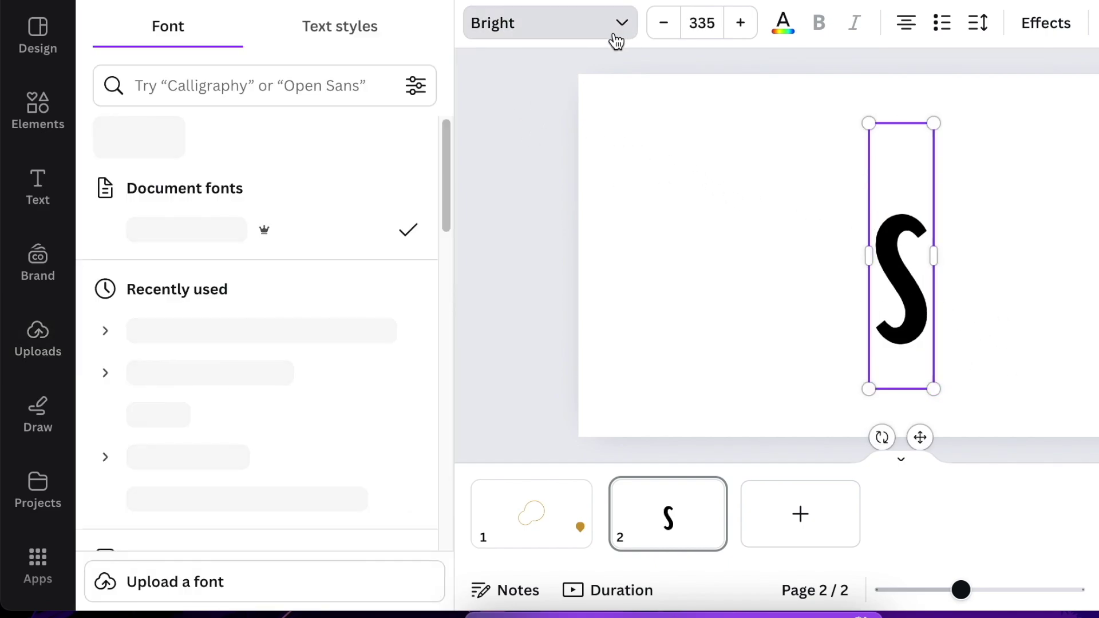
{"action": "left_click", "coordinate": [235, 84]}
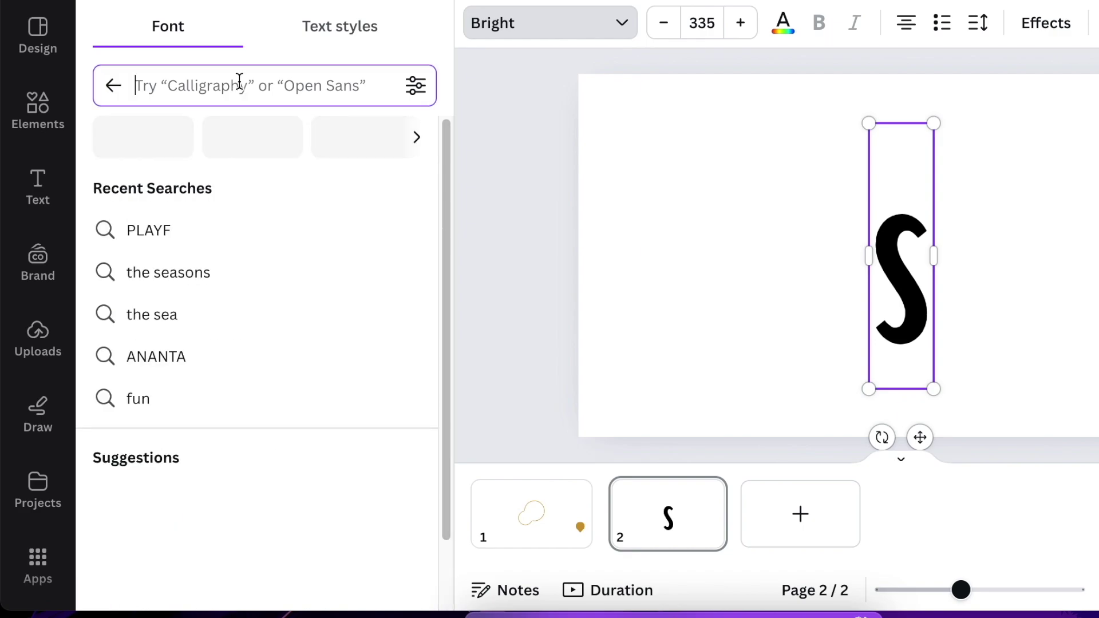
{"action": "type", "text": "play"}
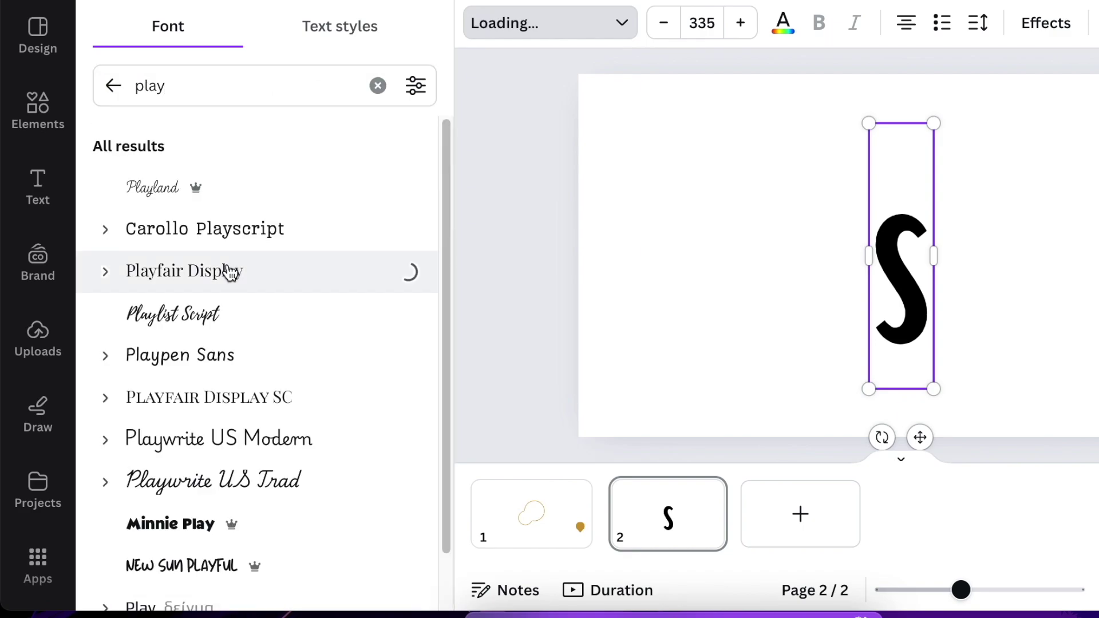
{"action": "left_click", "coordinate": [225, 269]}
{"action": "left_click_drag", "start_coordinate": [907, 318], "coordinate": [872, 314]}
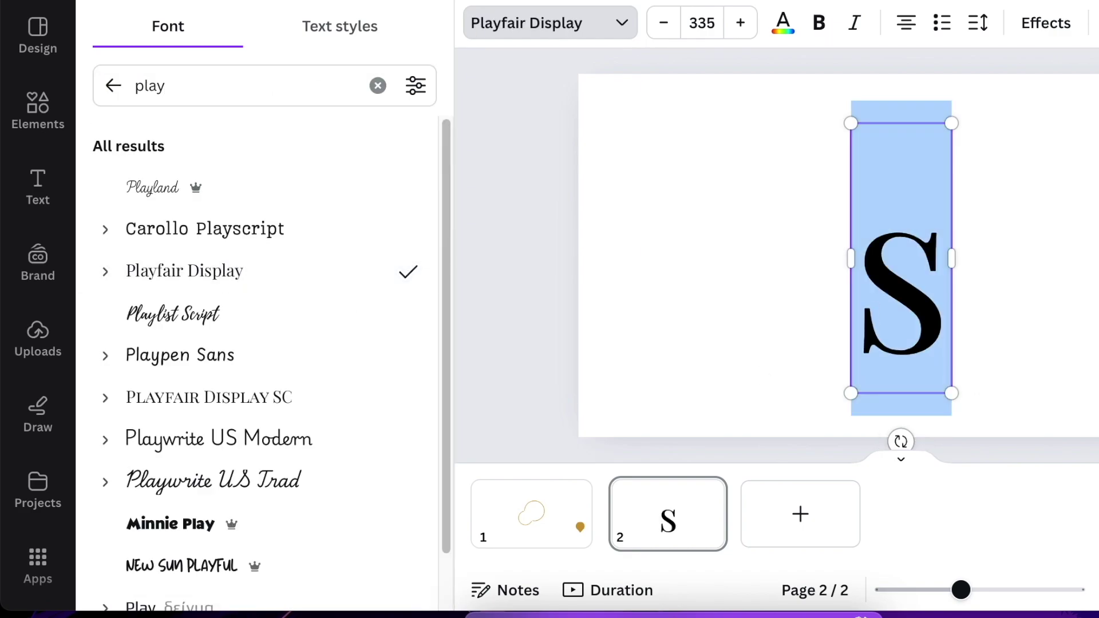
{"action": "key", "text": "Escape"}
- Color the letter S gold (#cc9933) and enlarge it to font size 359
{"action": "left_click", "coordinate": [782, 23]}
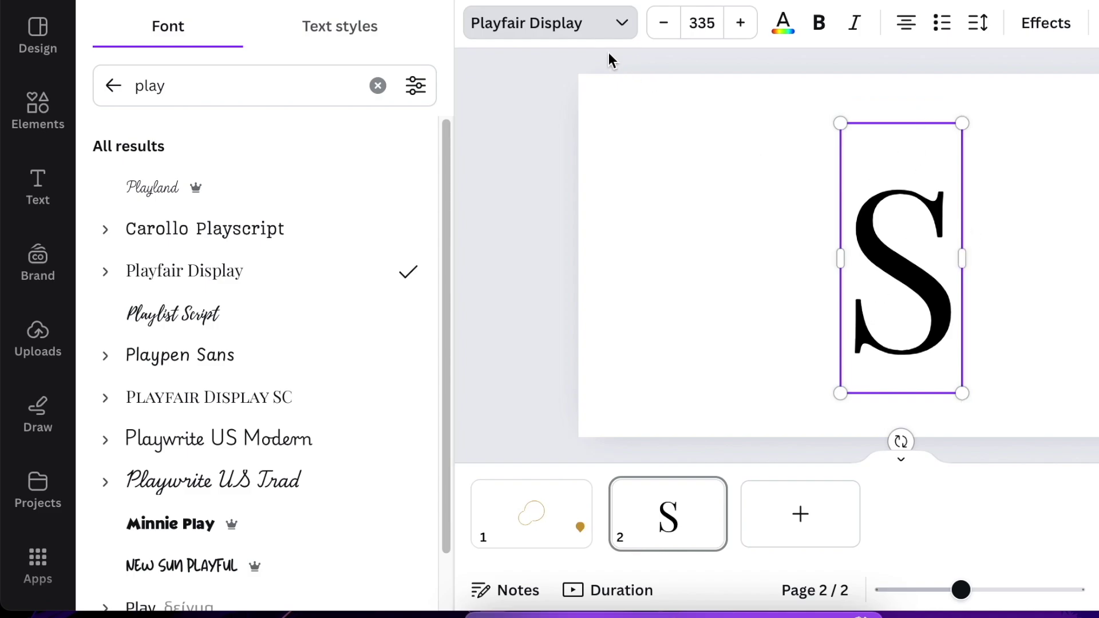
{"action": "left_click", "coordinate": [233, 153]}
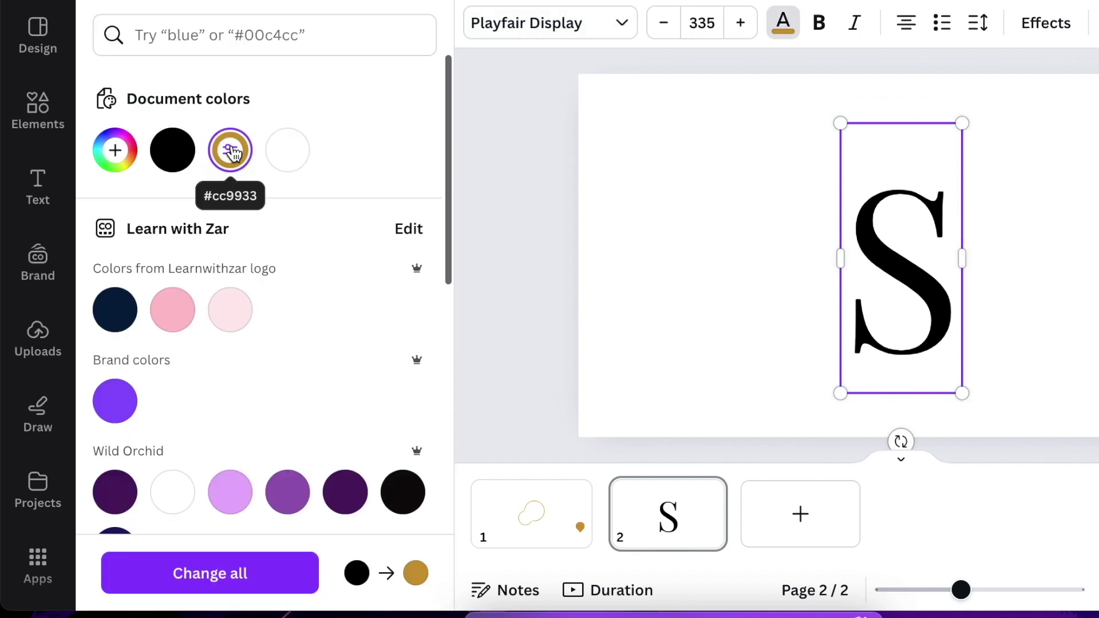
{"action": "left_click", "coordinate": [704, 319]}
{"action": "left_click", "coordinate": [927, 343]}
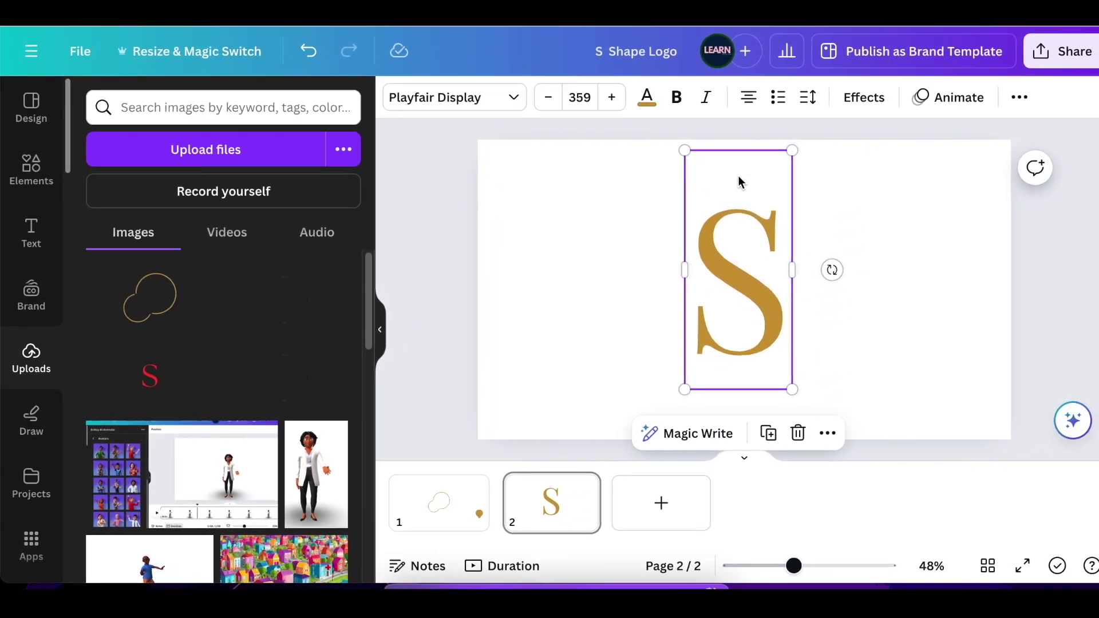
{"action": "left_click", "coordinate": [863, 383]}
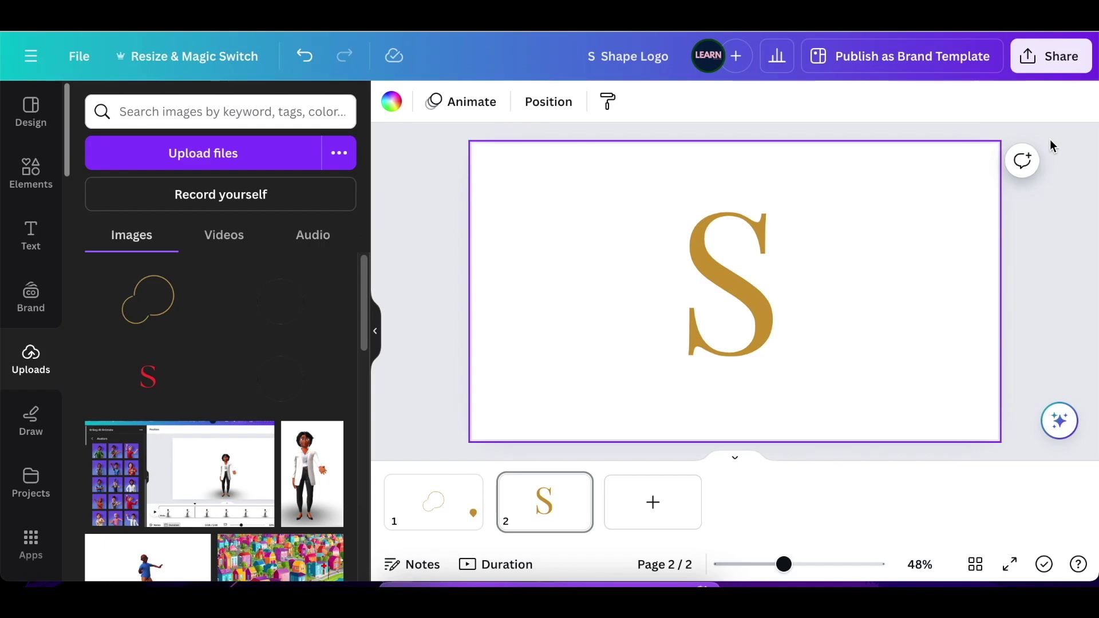
- Download only page 2 as a PNG with a transparent background at size 1
{"action": "left_click", "coordinate": [1050, 57]}
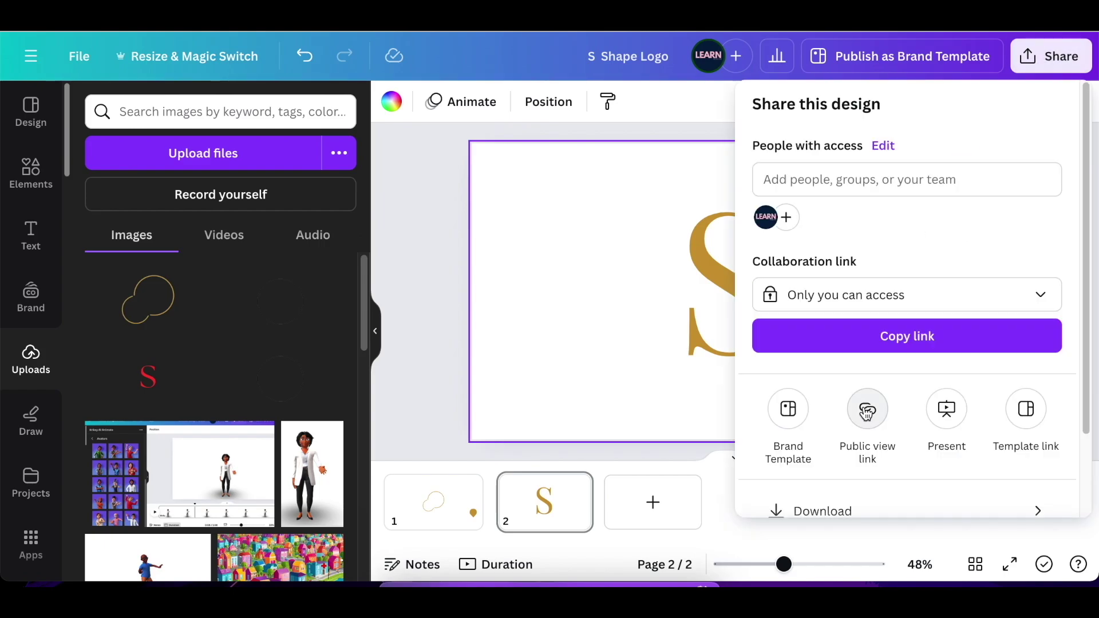
{"action": "left_click", "coordinate": [870, 512]}
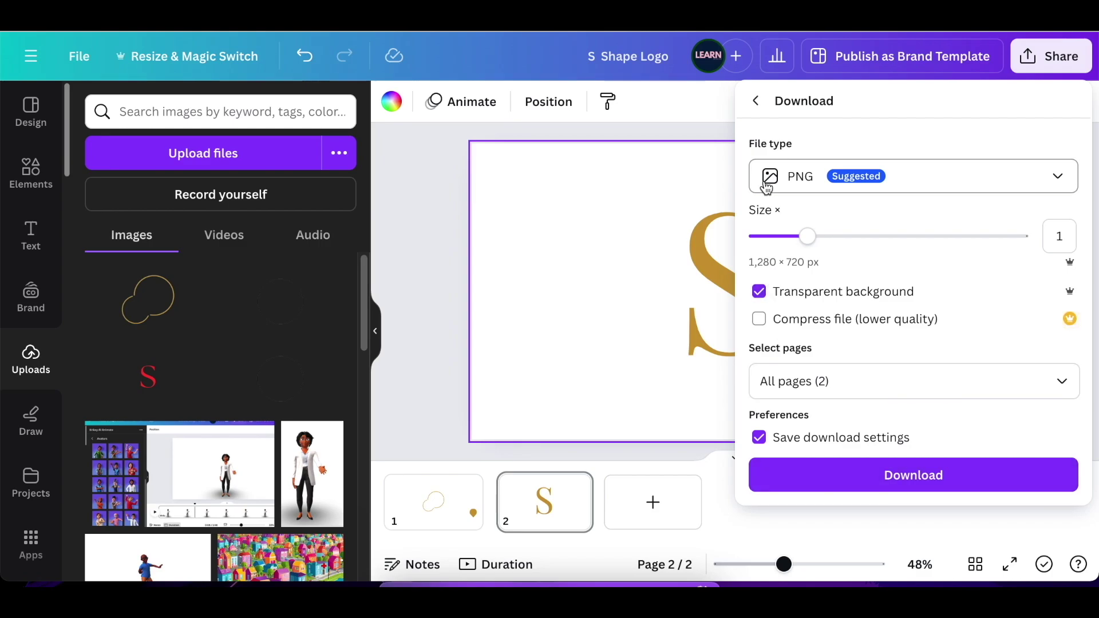
{"action": "left_click", "coordinate": [1062, 382]}
{"action": "left_click", "coordinate": [1062, 167]}
{"action": "left_click", "coordinate": [968, 326]}
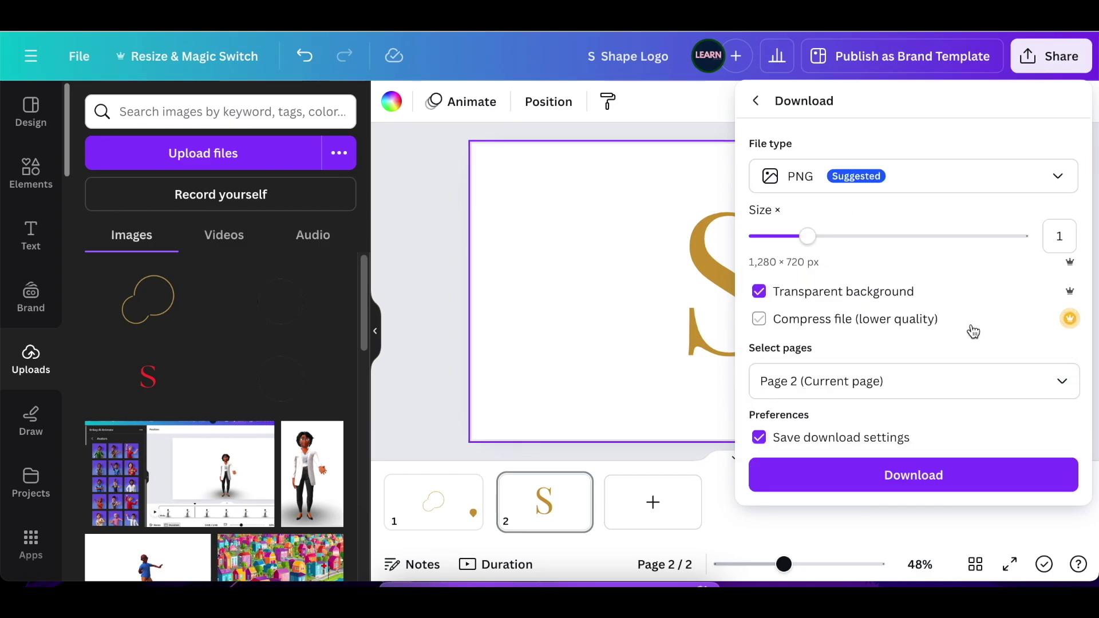
{"action": "left_click", "coordinate": [972, 475]}
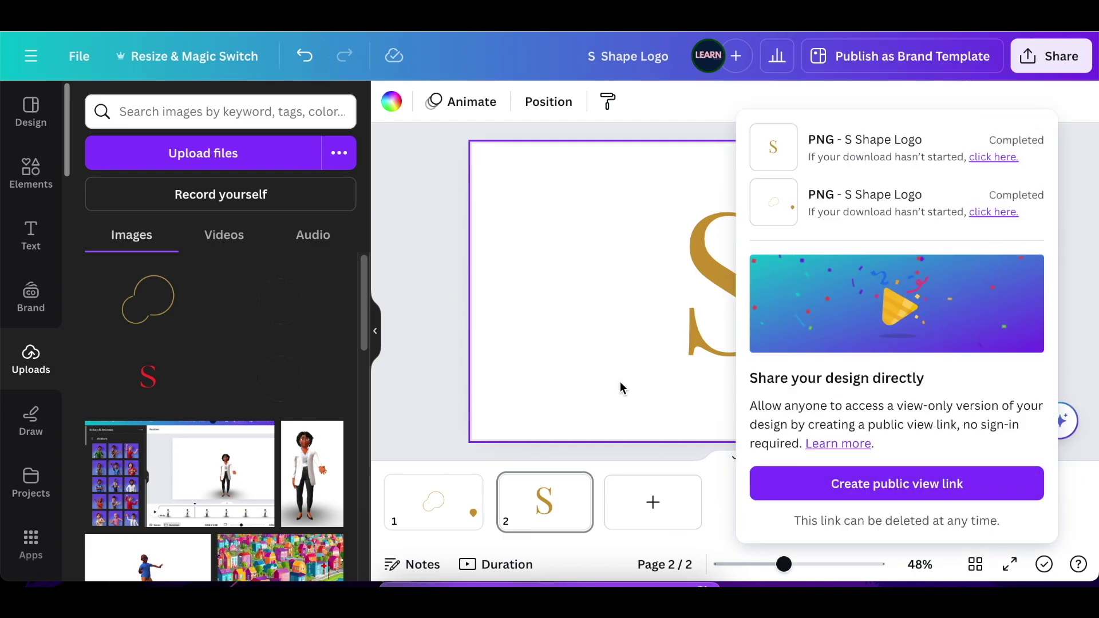
- Delete page 2 with the S from the design
{"action": "left_click", "coordinate": [578, 497]}
{"action": "left_click", "coordinate": [576, 488]}
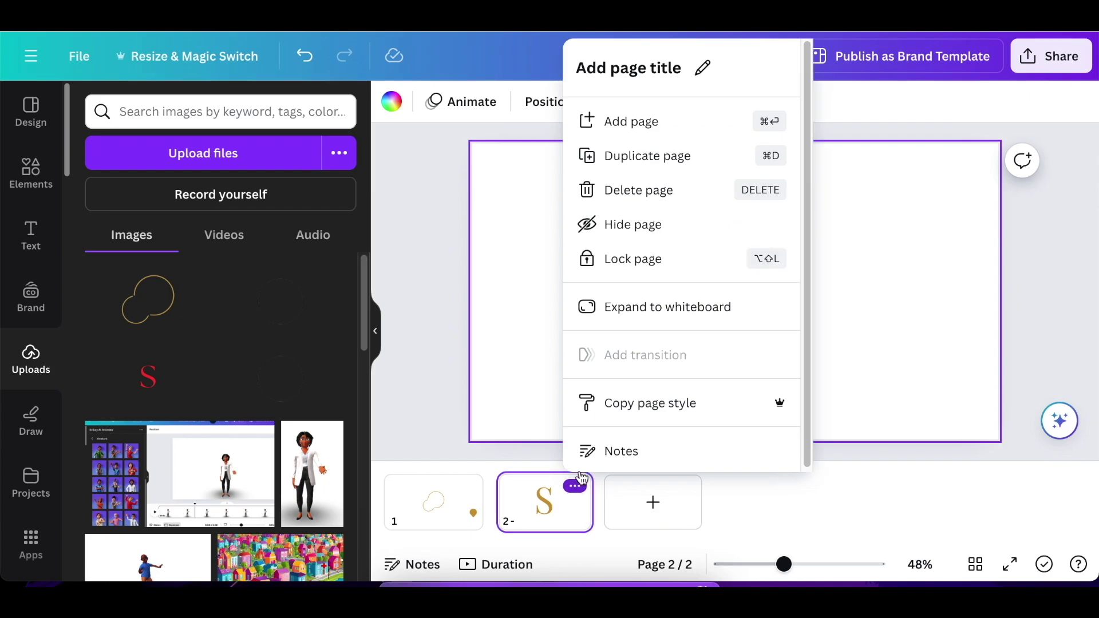
{"action": "left_click", "coordinate": [656, 194]}
- Place the downloaded S image on the page and separate it from the rings, with the S on the page's left half
{"action": "mouse_move", "coordinate": [464, 501]}
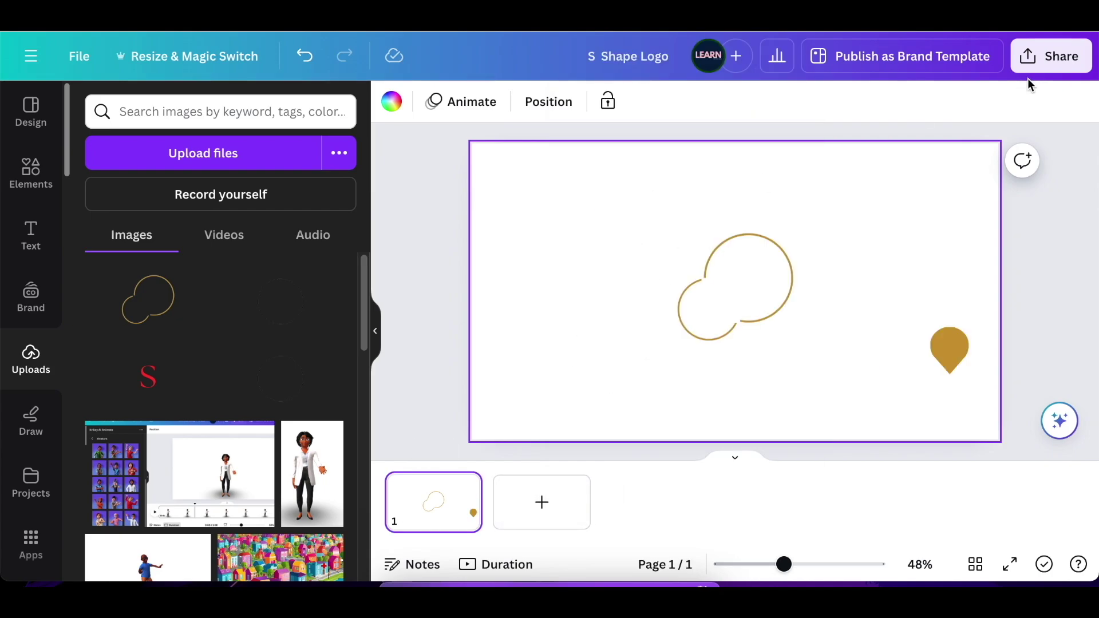
{"action": "left_click_drag", "start_coordinate": [874, 87], "coordinate": [543, 375]}
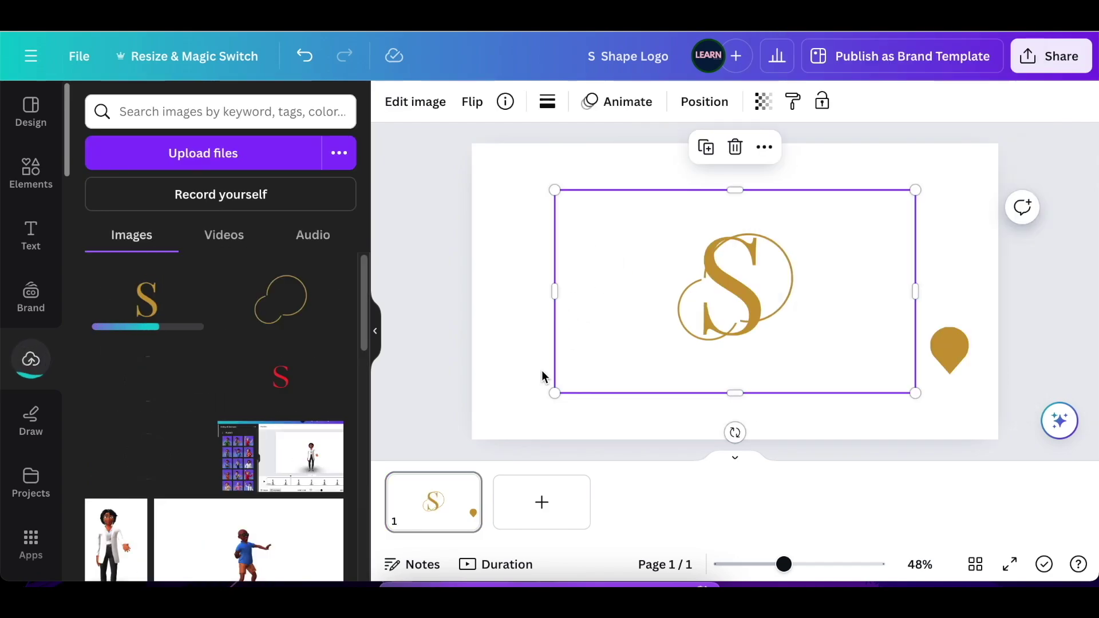
{"action": "left_click_drag", "start_coordinate": [841, 294], "coordinate": [714, 269]}
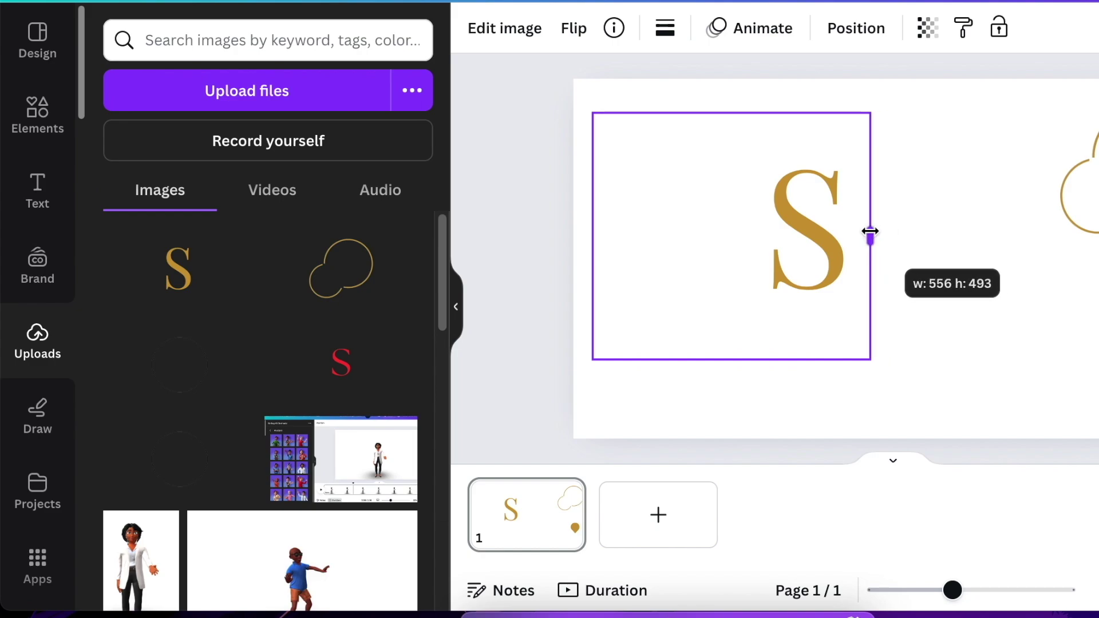
- Crop the S image closely around the letter and enlarge it to about 284 × 422
{"action": "left_click_drag", "start_coordinate": [870, 232], "coordinate": [862, 234]}
{"action": "left_click_drag", "start_coordinate": [588, 228], "coordinate": [773, 235]}
{"action": "left_click_drag", "start_coordinate": [818, 113], "coordinate": [824, 152]}
{"action": "left_click_drag", "start_coordinate": [824, 359], "coordinate": [809, 293]}
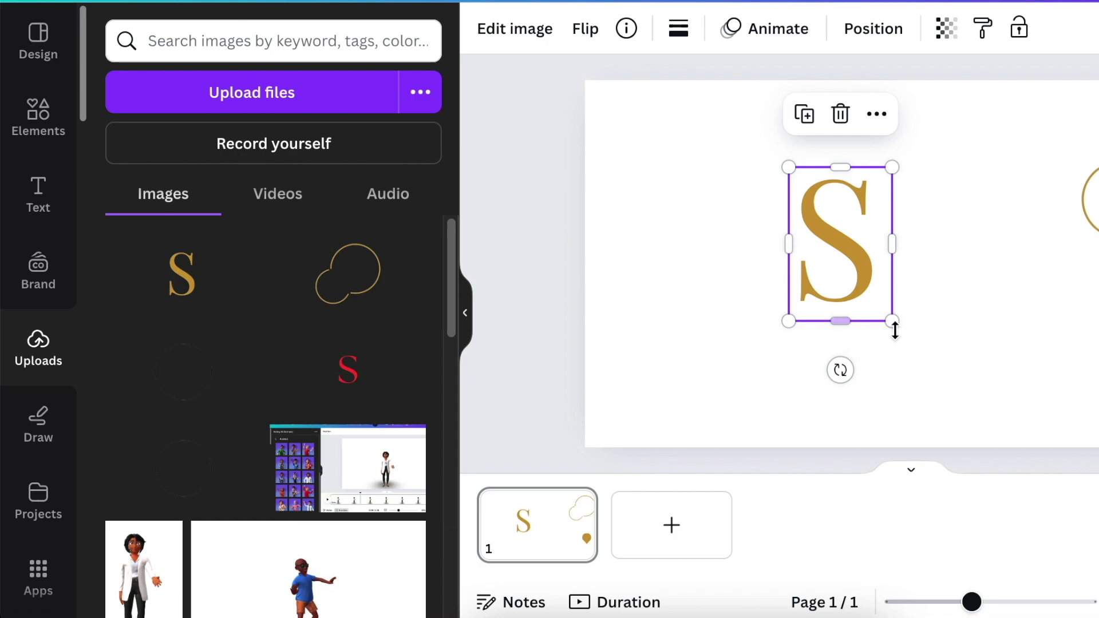
{"action": "left_click_drag", "start_coordinate": [893, 321], "coordinate": [934, 383]}
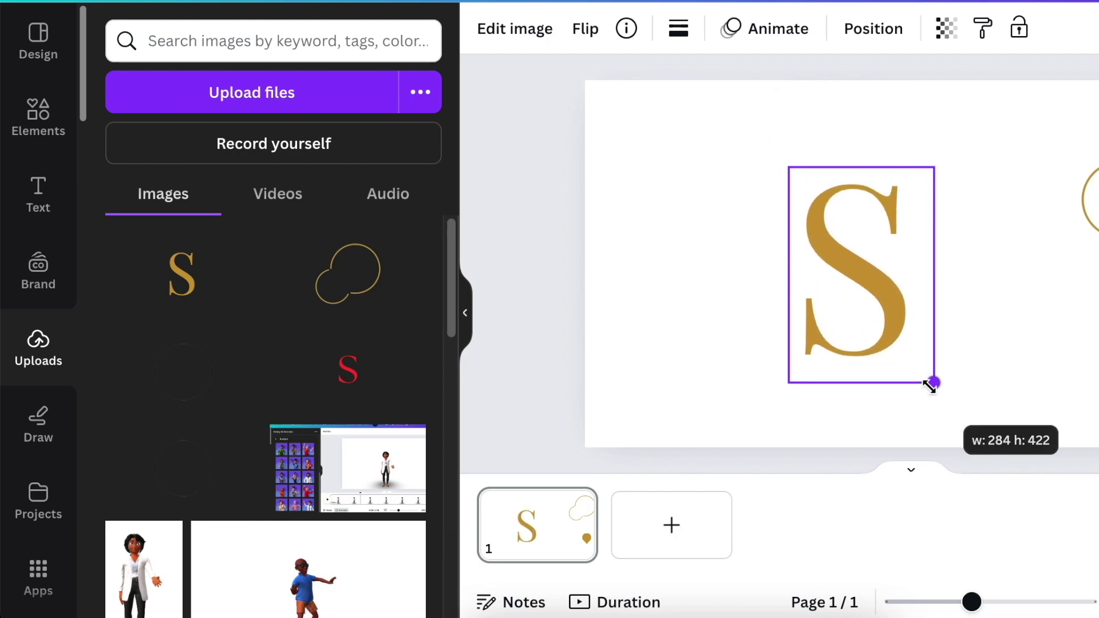
{"action": "left_click_drag", "start_coordinate": [887, 295], "coordinate": [884, 295]}
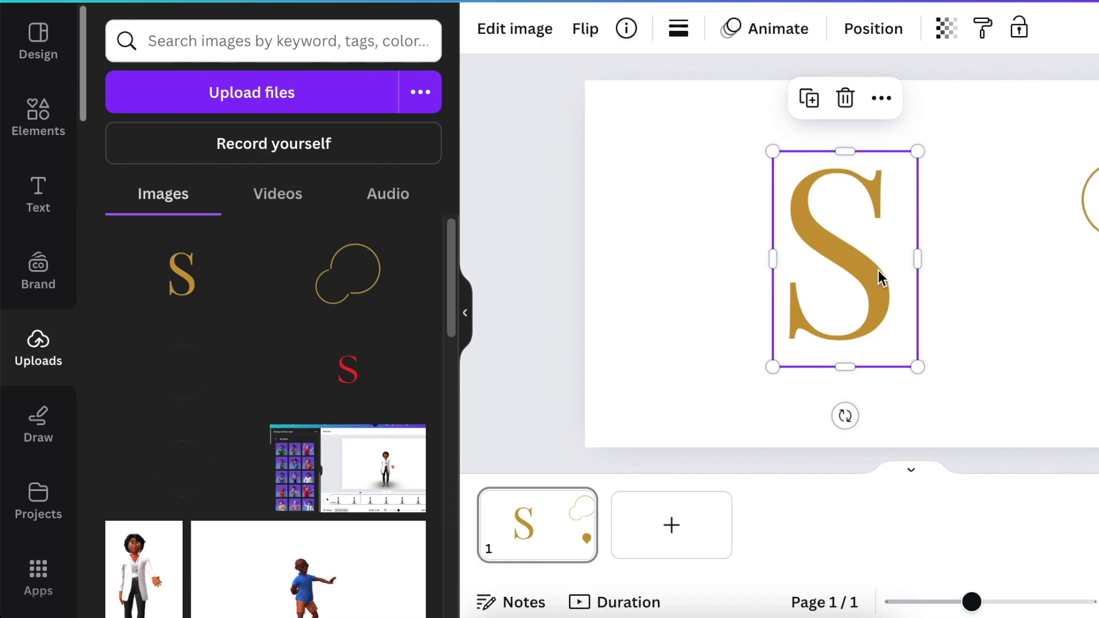
- Crop off the S's lower tail with the image rotated 47.6° in the crop, and turn the shortened letter back upright at a smaller size
{"action": "left_click", "coordinate": [495, 35]}
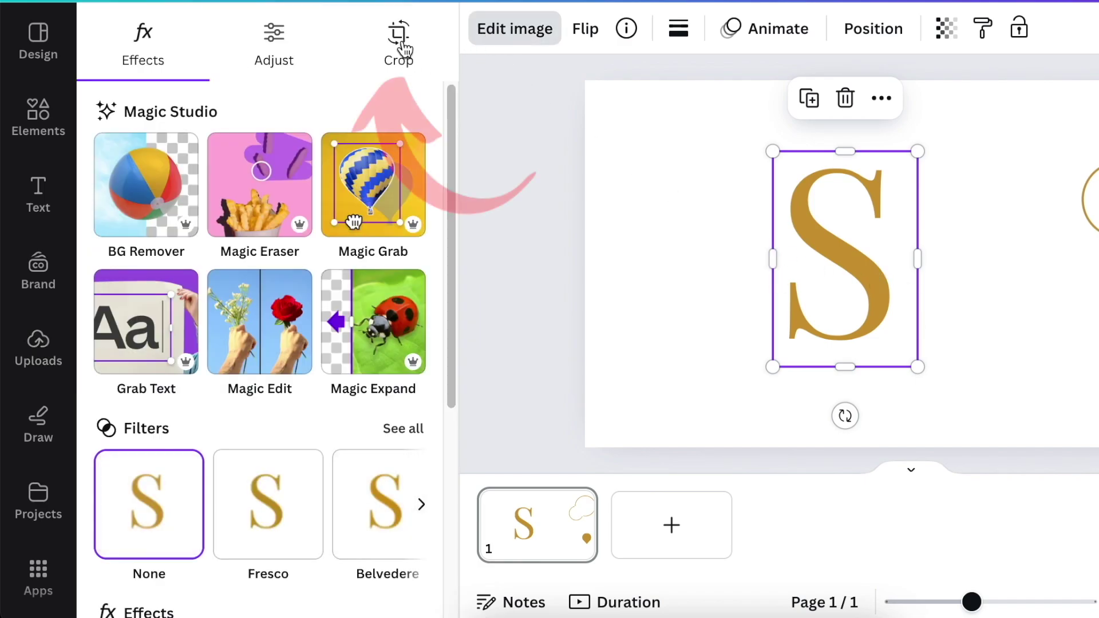
{"action": "left_click", "coordinate": [403, 48]}
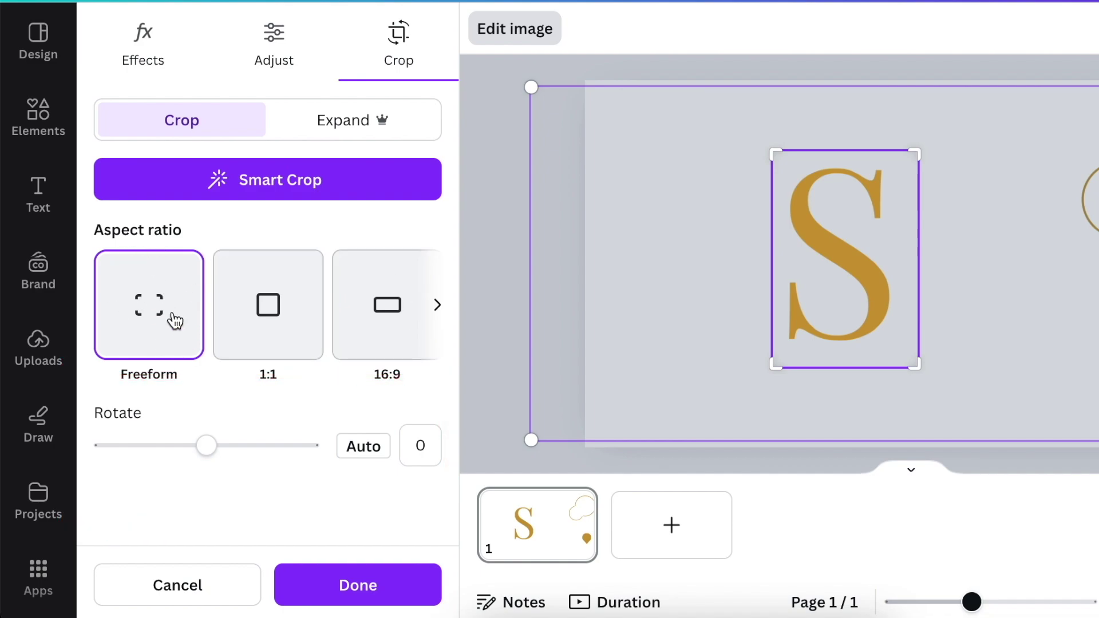
{"action": "left_click", "coordinate": [210, 446]}
{"action": "left_click_drag", "start_coordinate": [210, 448], "coordinate": [237, 459]}
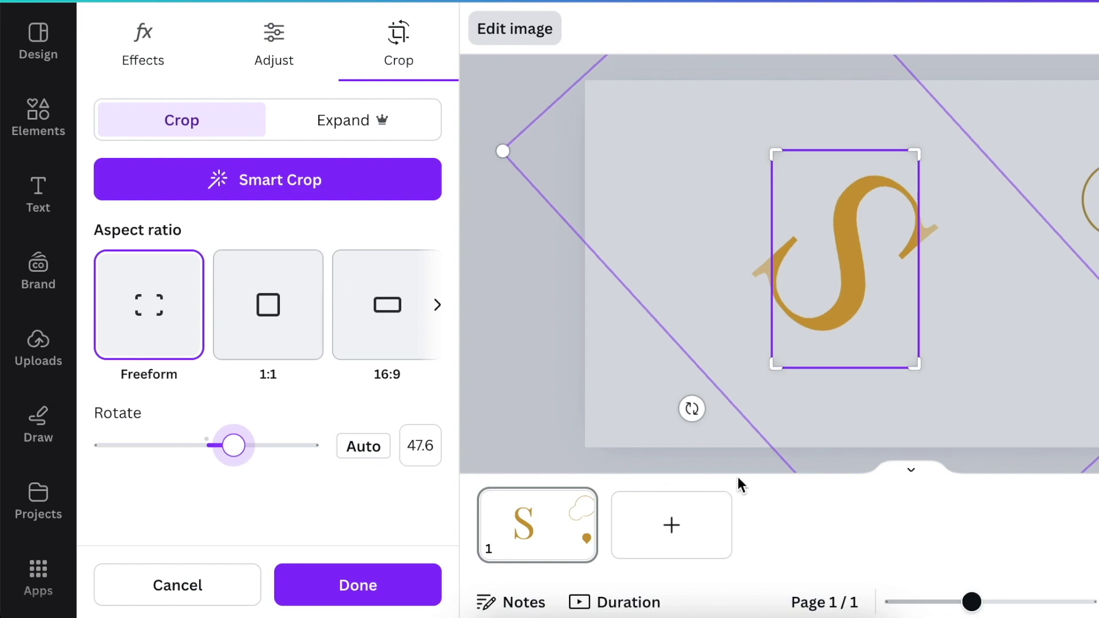
{"action": "left_click_drag", "start_coordinate": [919, 370], "coordinate": [959, 385]}
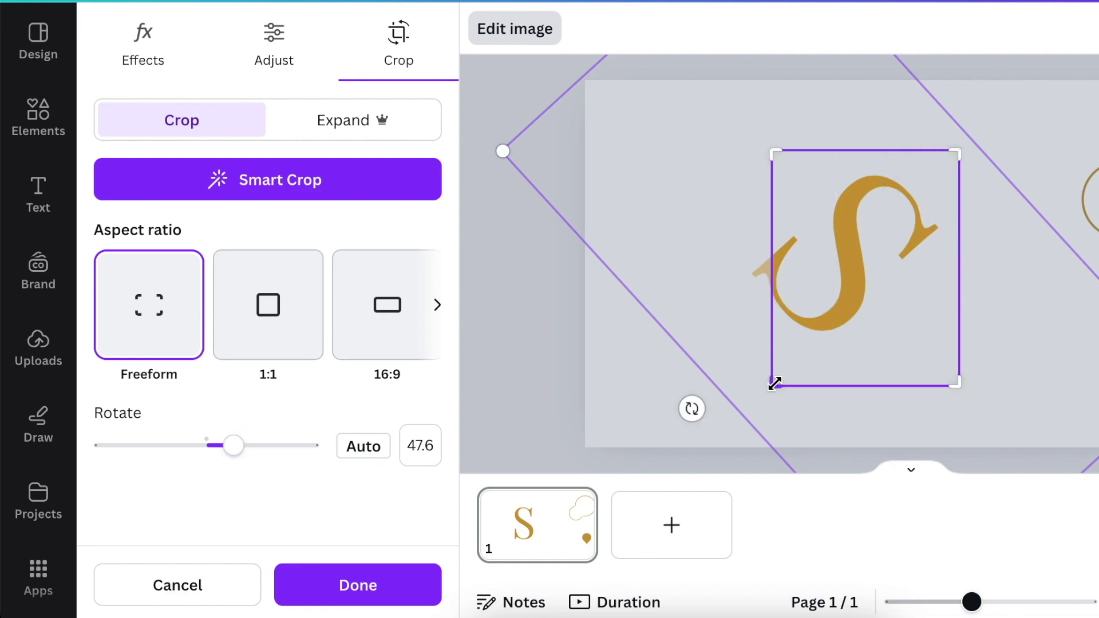
{"action": "left_click_drag", "start_coordinate": [776, 383], "coordinate": [803, 388]}
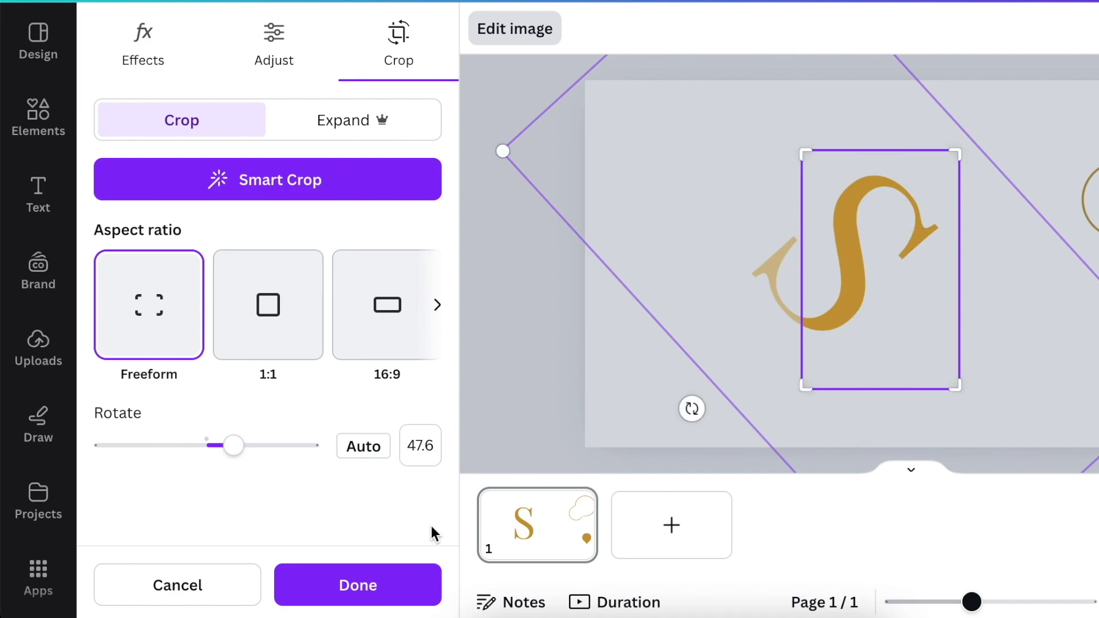
{"action": "left_click", "coordinate": [361, 589]}
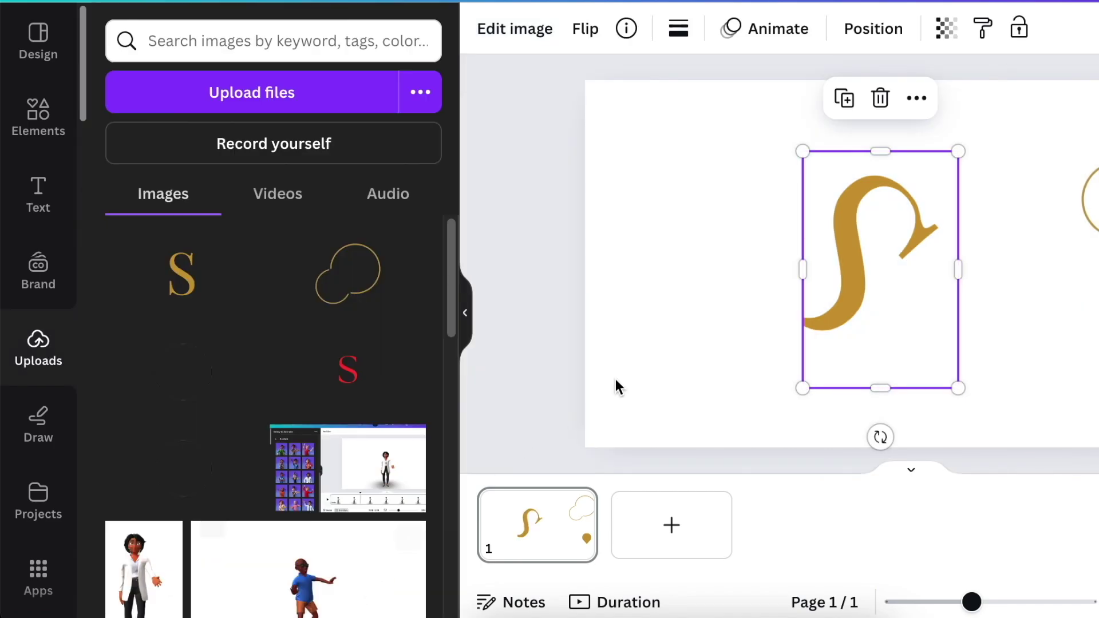
{"action": "left_click_drag", "start_coordinate": [880, 437], "coordinate": [946, 358]}
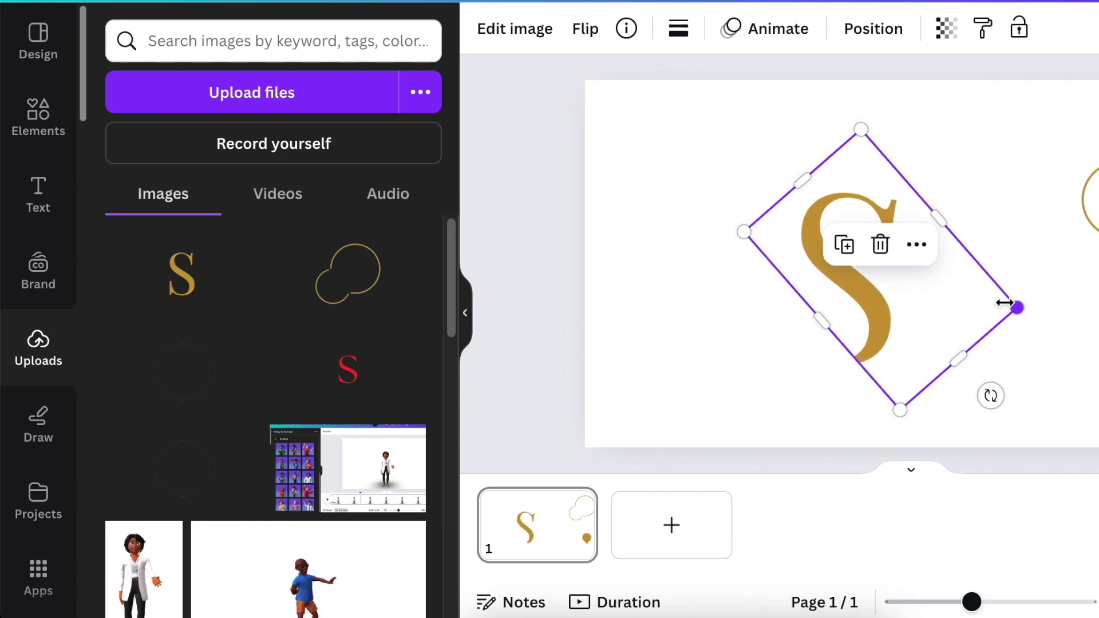
{"action": "left_click_drag", "start_coordinate": [1006, 304], "coordinate": [929, 299]}
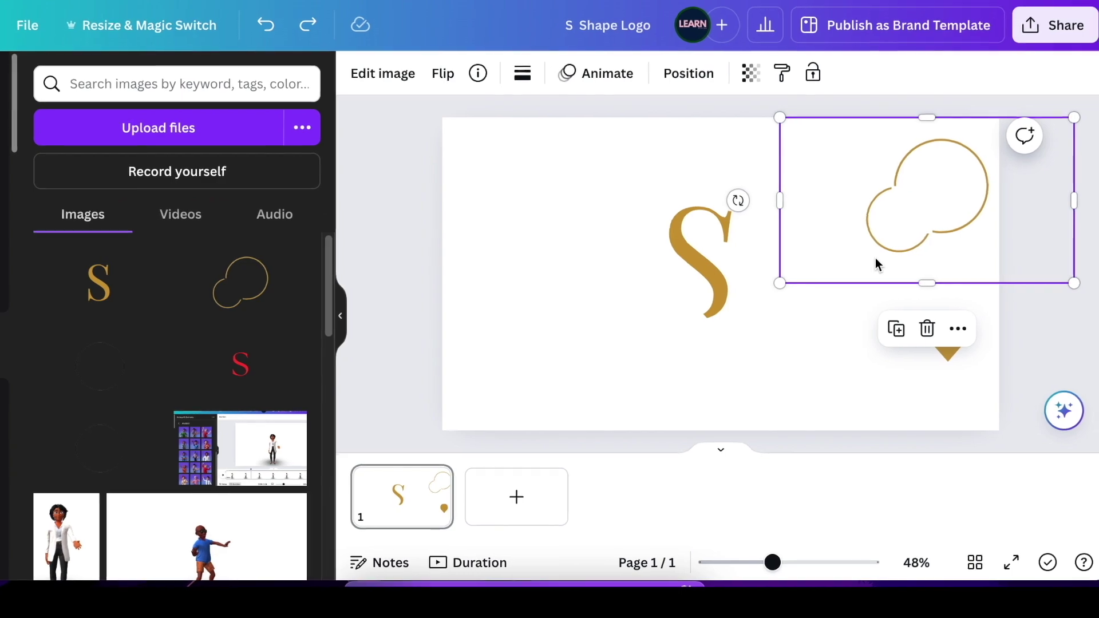
- Duplicate the rings image onto the S, and trim the empty sides of the original in the page's upper-right corner
{"action": "left_click", "coordinate": [890, 329]}
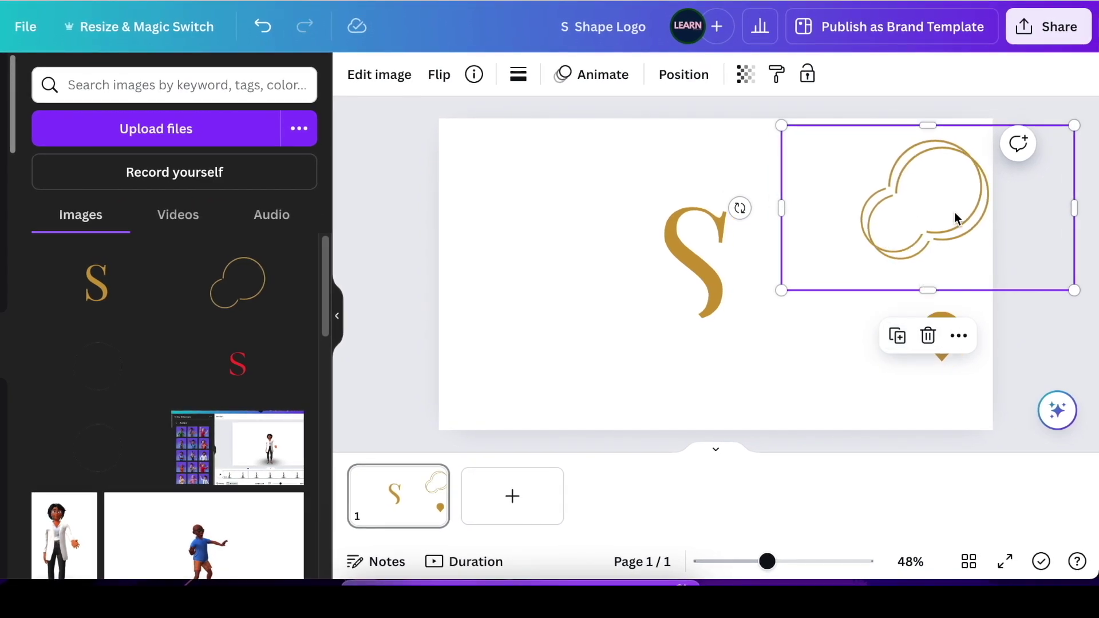
{"action": "left_click_drag", "start_coordinate": [911, 235], "coordinate": [706, 295]}
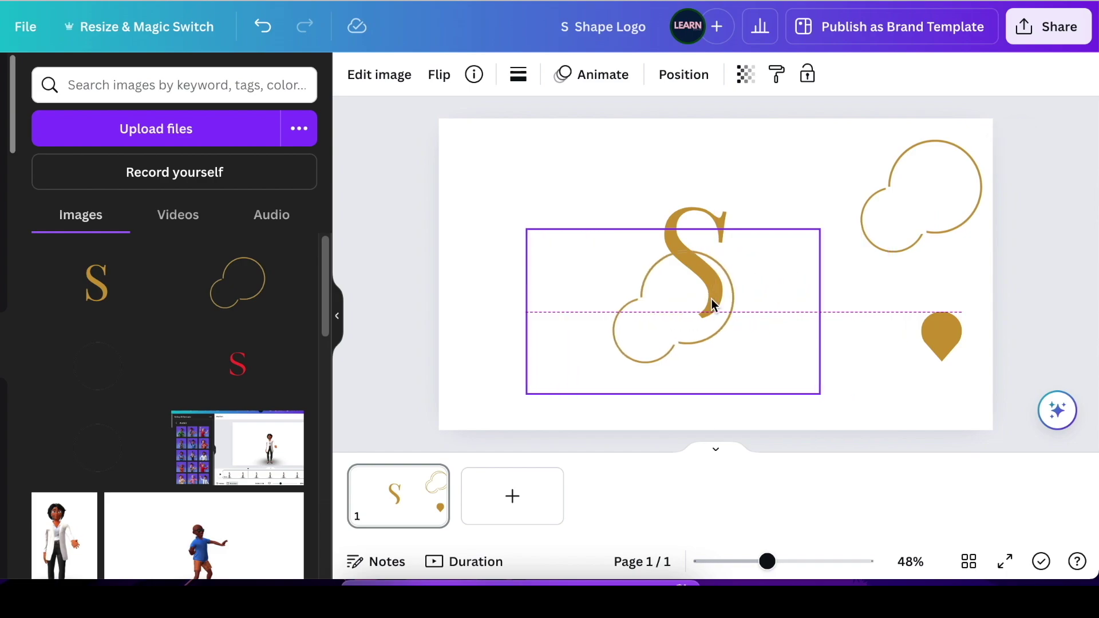
{"action": "left_click", "coordinate": [904, 221]}
{"action": "left_click_drag", "start_coordinate": [776, 200], "coordinate": [853, 201]}
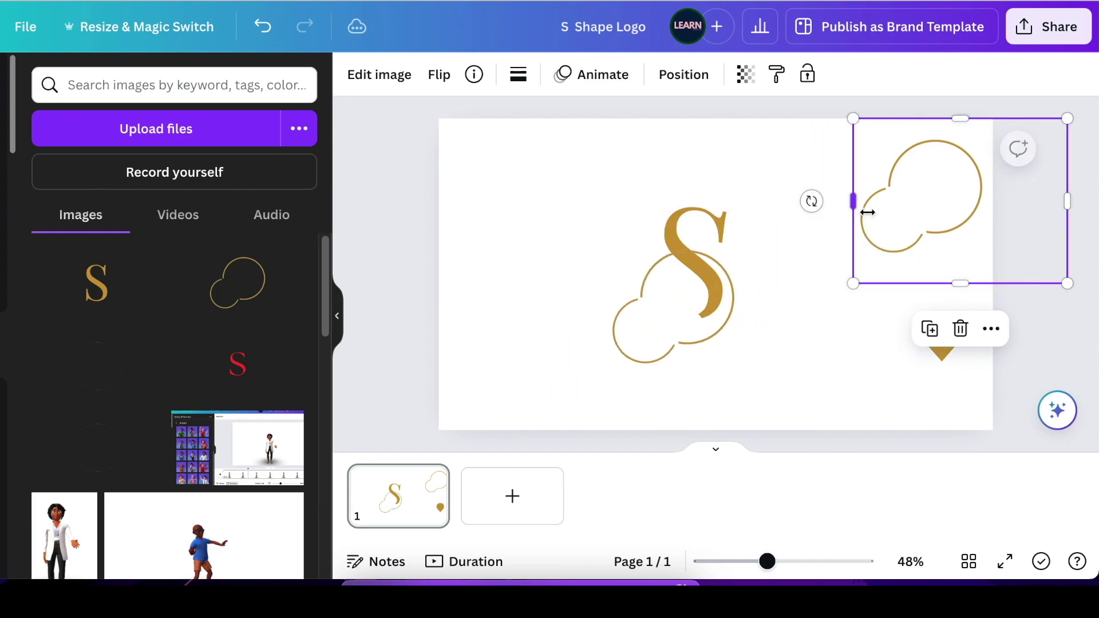
{"action": "left_click_drag", "start_coordinate": [912, 220], "coordinate": [886, 215]}
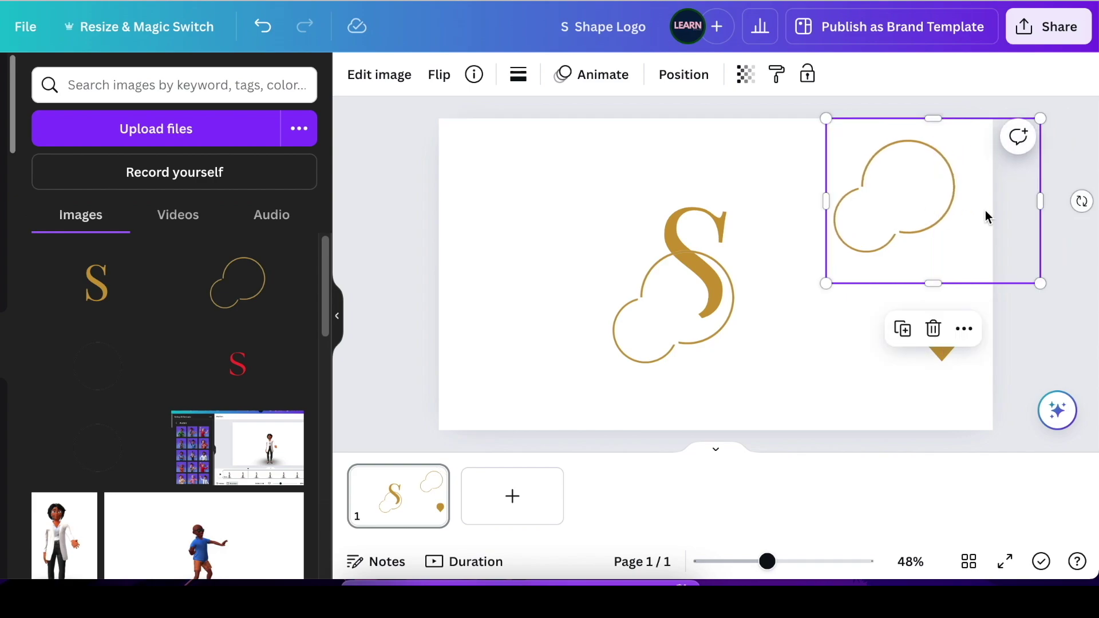
{"action": "left_click_drag", "start_coordinate": [1038, 201], "coordinate": [969, 201]}
{"action": "left_click_drag", "start_coordinate": [884, 186], "coordinate": [928, 178]}
- Enlarge the rings copy so its large ring surrounds the S, and trim the copy's empty sides
{"action": "left_click", "coordinate": [685, 344]}
{"action": "left_click_drag", "start_coordinate": [620, 326], "coordinate": [532, 309]}
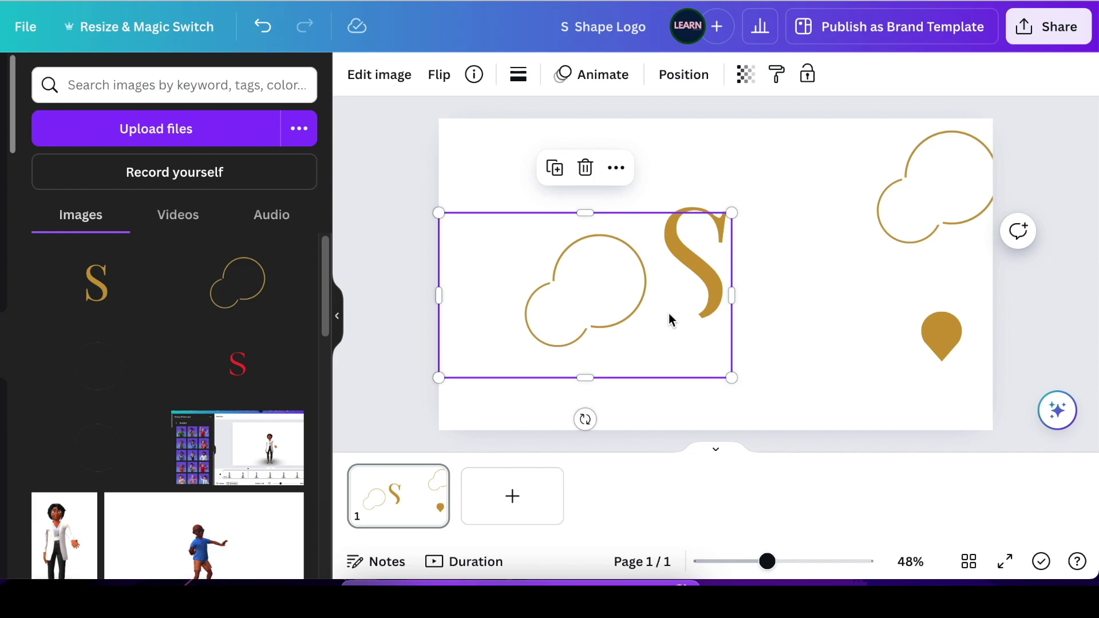
{"action": "left_click_drag", "start_coordinate": [754, 204], "coordinate": [933, 142]}
{"action": "left_click_drag", "start_coordinate": [790, 240], "coordinate": [779, 281]}
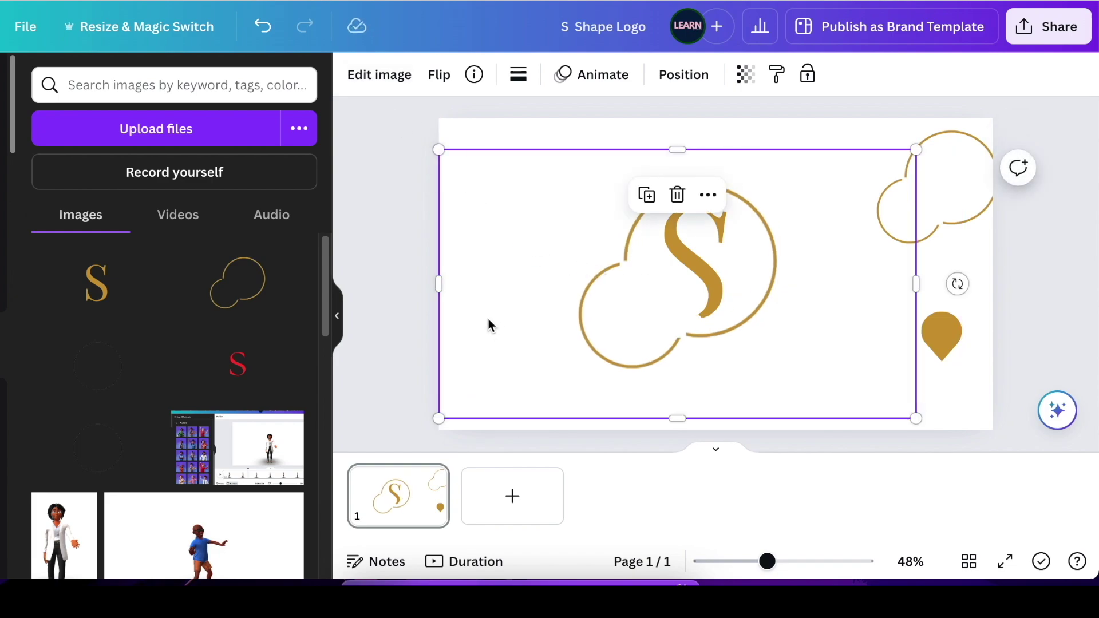
{"action": "left_click_drag", "start_coordinate": [441, 278], "coordinate": [558, 304]}
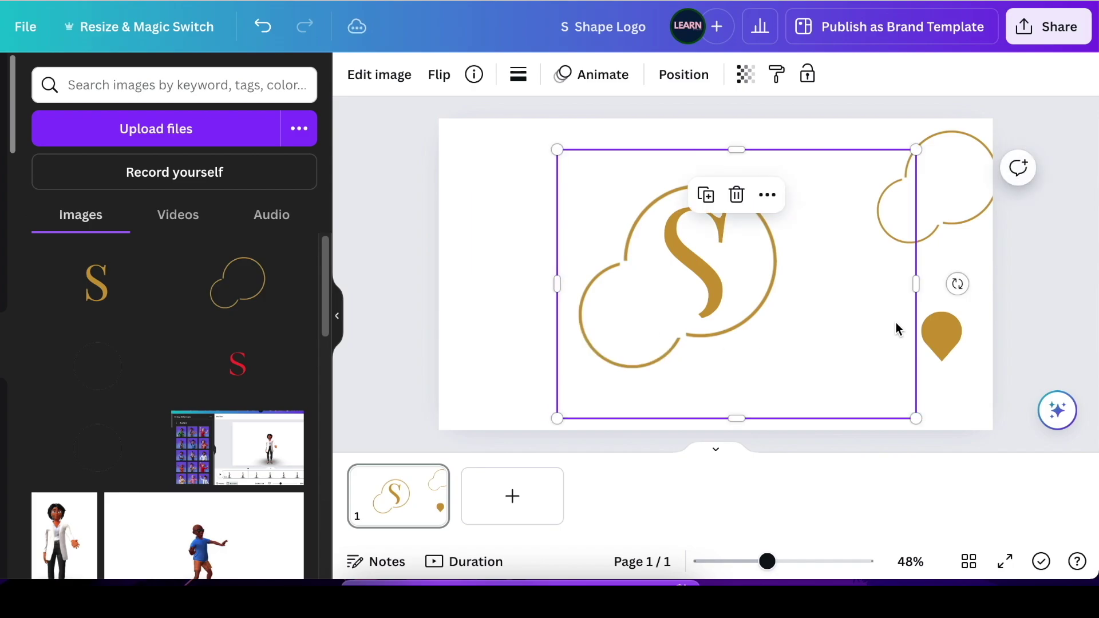
{"action": "left_click_drag", "start_coordinate": [917, 281], "coordinate": [798, 282]}
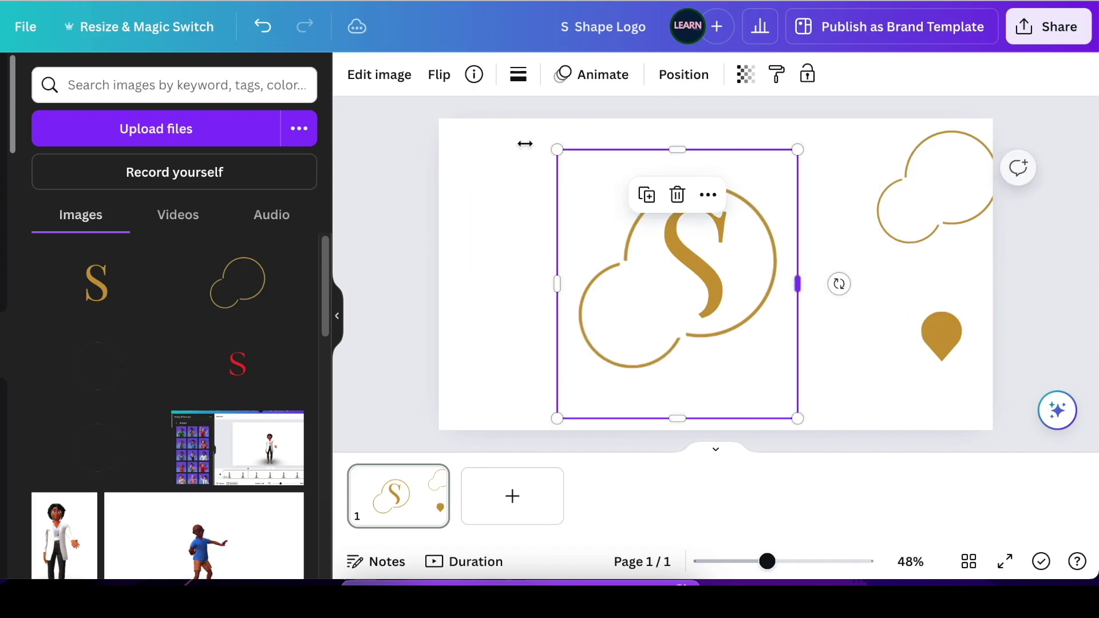
- Crop the enlarged copy to its large ring with a 43.3° crop rotation, and turn the ring around the S with its gap at the lower left
{"action": "left_click", "coordinate": [351, 81]}
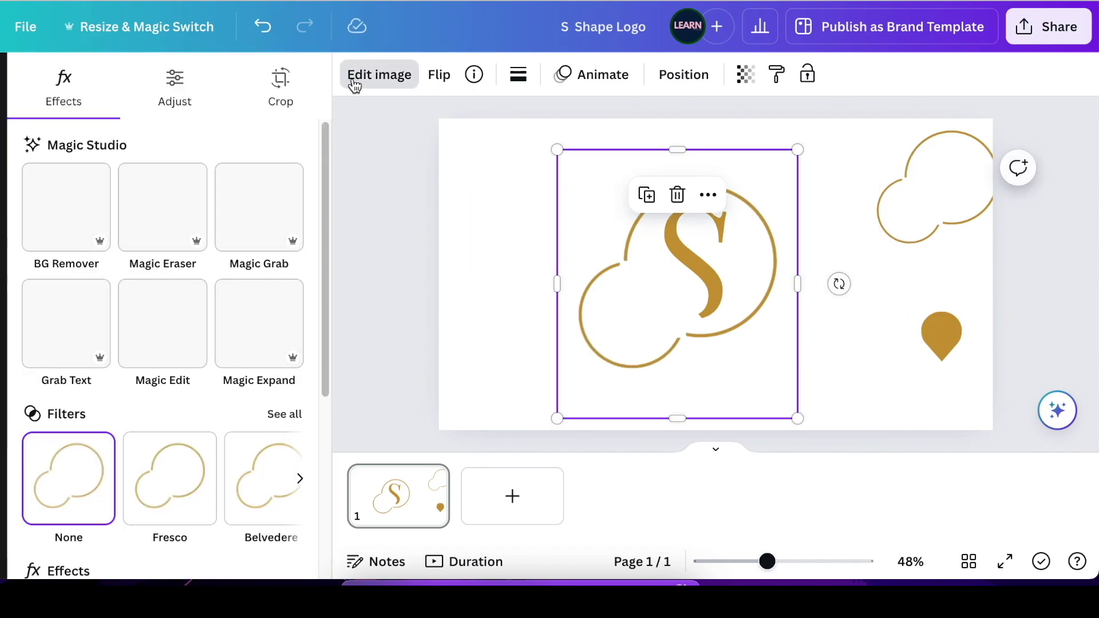
{"action": "left_click", "coordinate": [280, 85]}
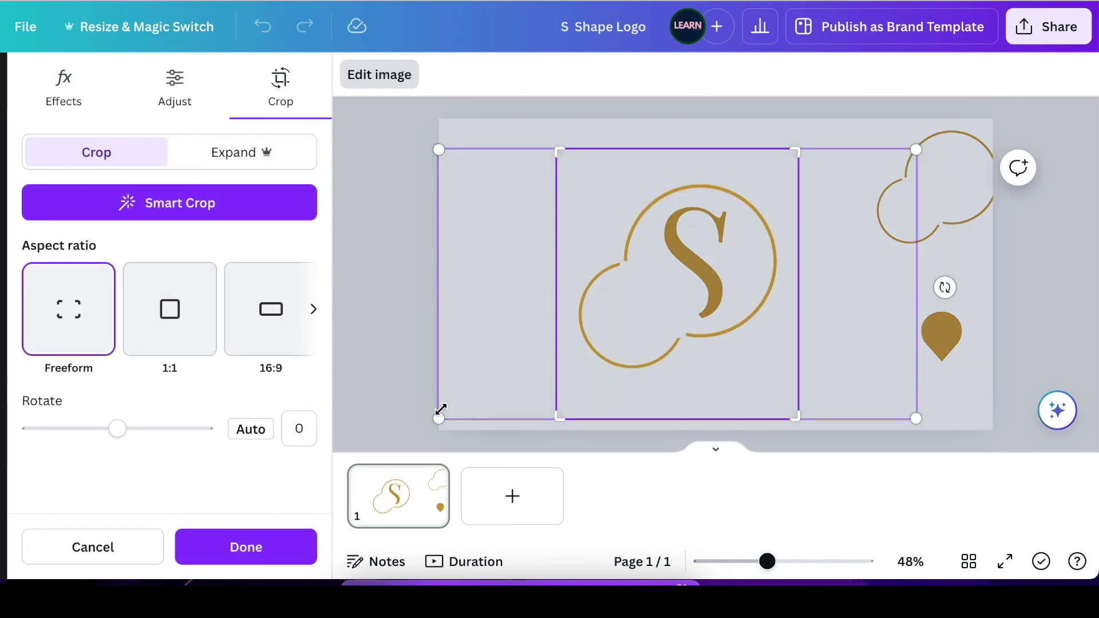
{"action": "mouse_move", "coordinate": [117, 428]}
{"action": "left_mouse_down"}
{"action": "mouse_move", "coordinate": [154, 429]}
{"action": "mouse_move", "coordinate": [138, 428]}
{"action": "left_mouse_up"}
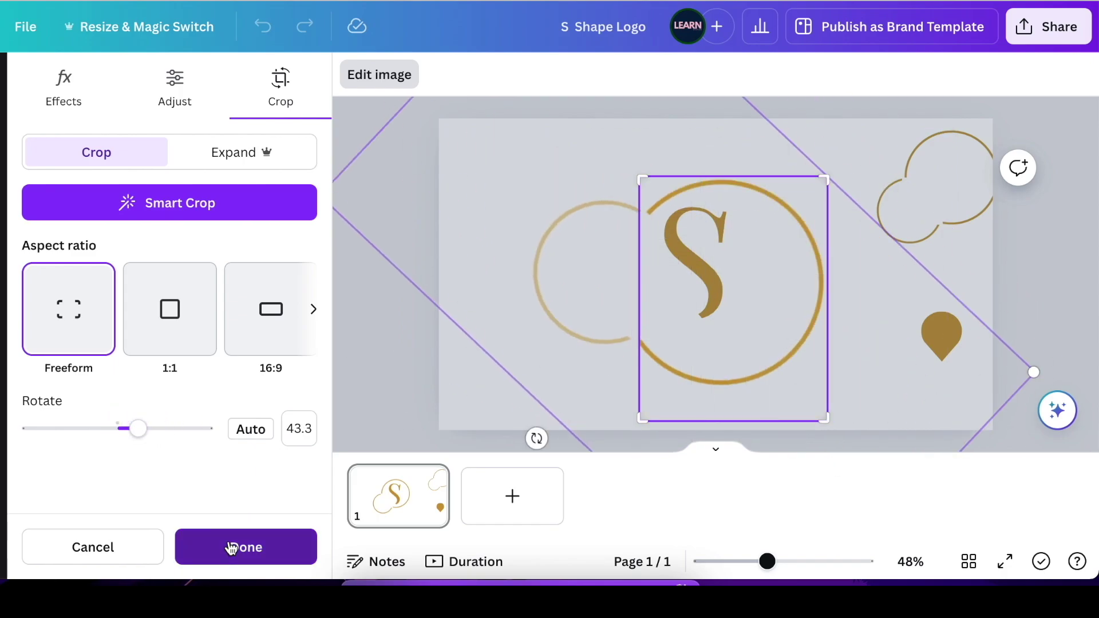
{"action": "left_click", "coordinate": [237, 545]}
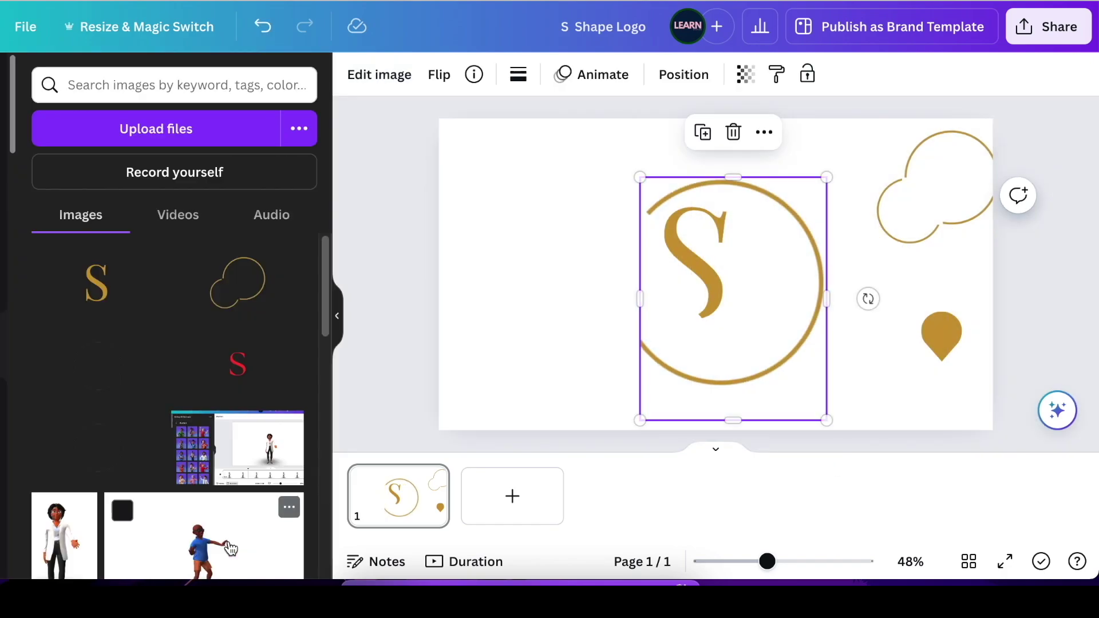
{"action": "left_click", "coordinate": [869, 427]}
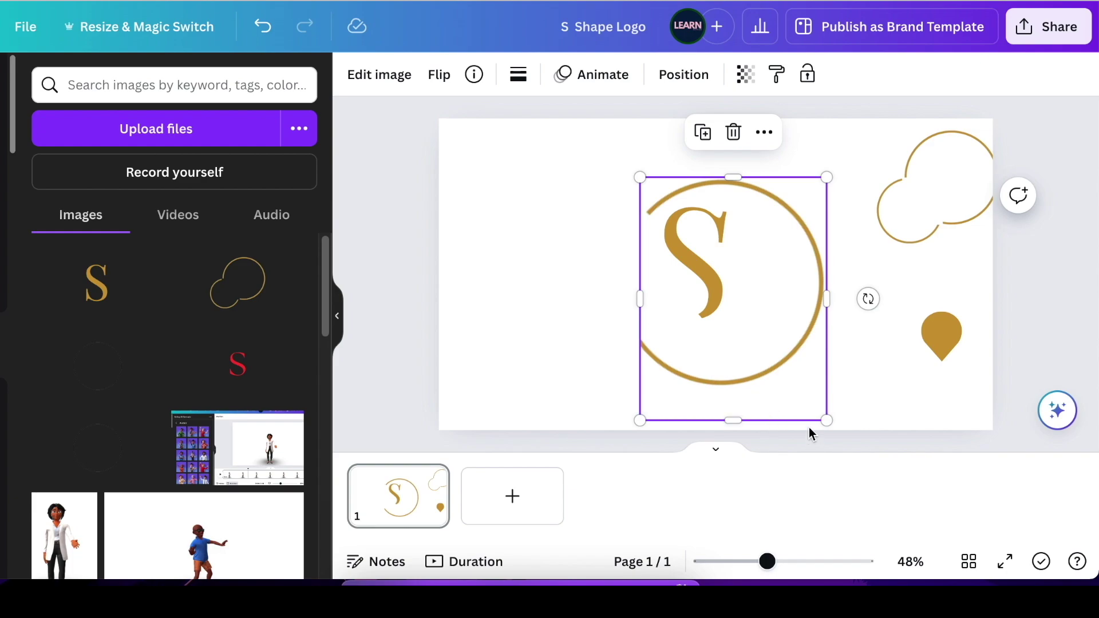
{"action": "left_click_drag", "start_coordinate": [864, 298], "coordinate": [811, 203]}
{"action": "left_click_drag", "start_coordinate": [797, 328], "coordinate": [779, 288]}
{"action": "left_click_drag", "start_coordinate": [842, 361], "coordinate": [854, 346]}
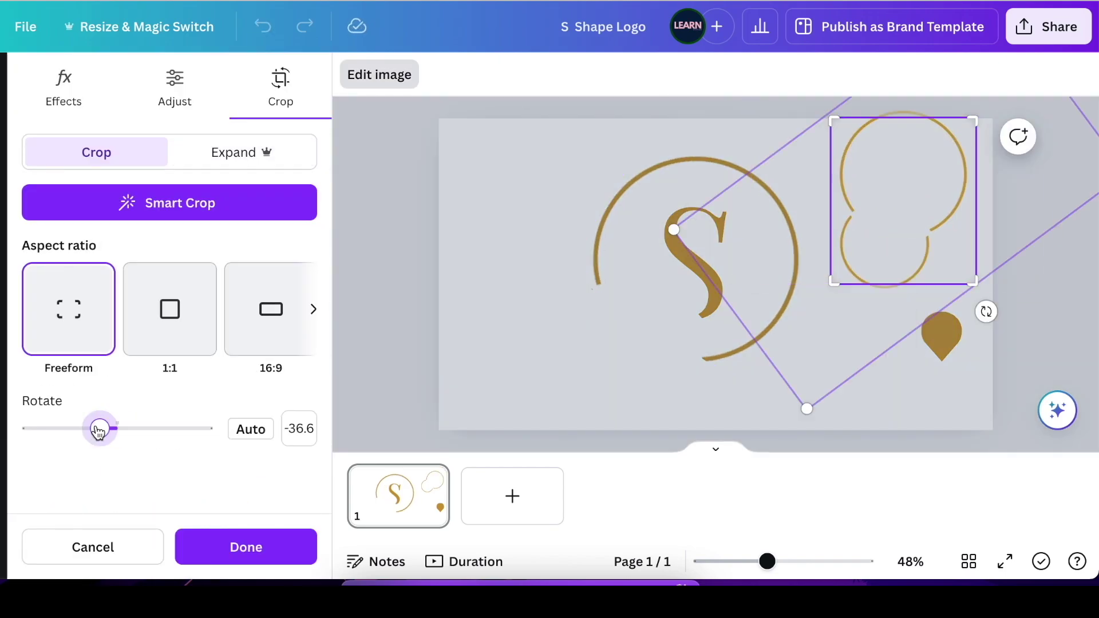
- Crop the other rings image to its small ring with a 36.7° crop rotation, and rotate it into place at the large ring's lower left
{"action": "left_click_drag", "start_coordinate": [99, 432], "coordinate": [135, 428]}
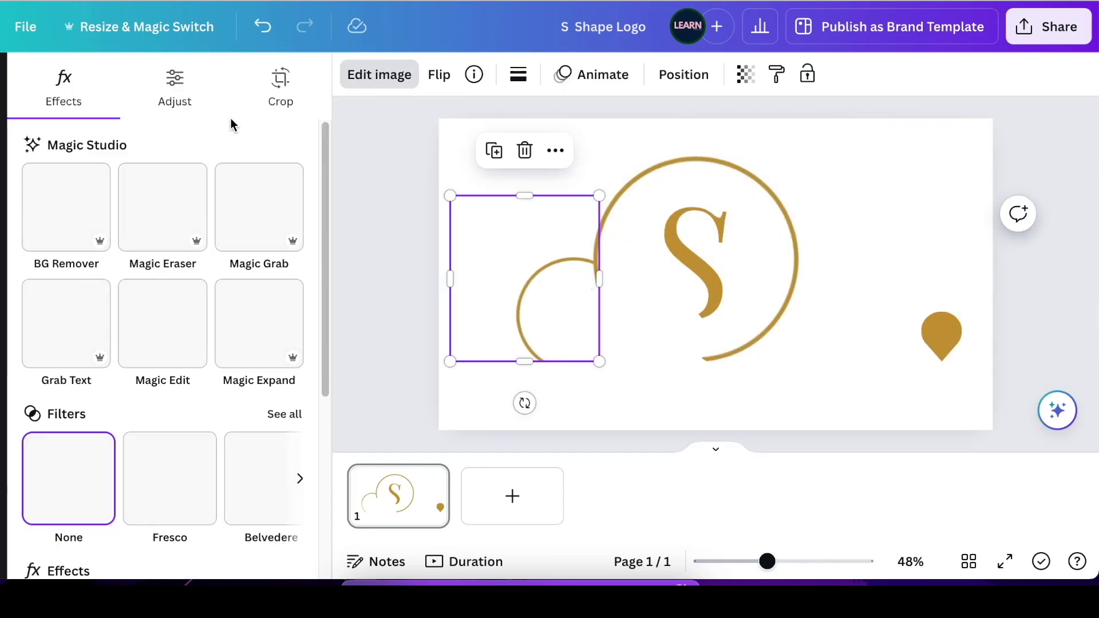
{"action": "double_click", "coordinate": [579, 289]}
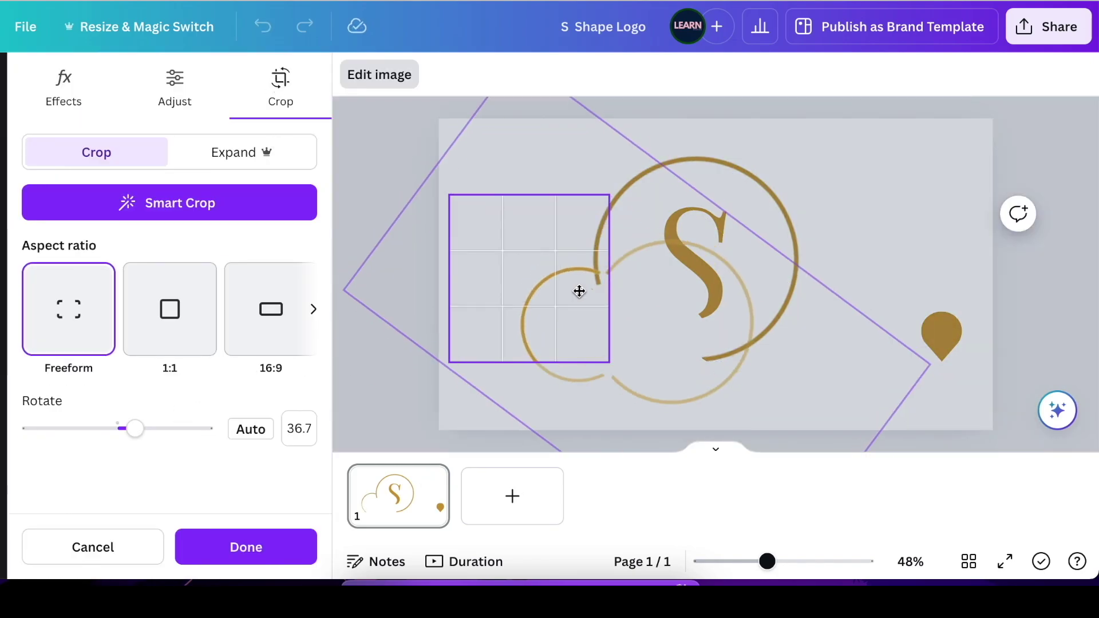
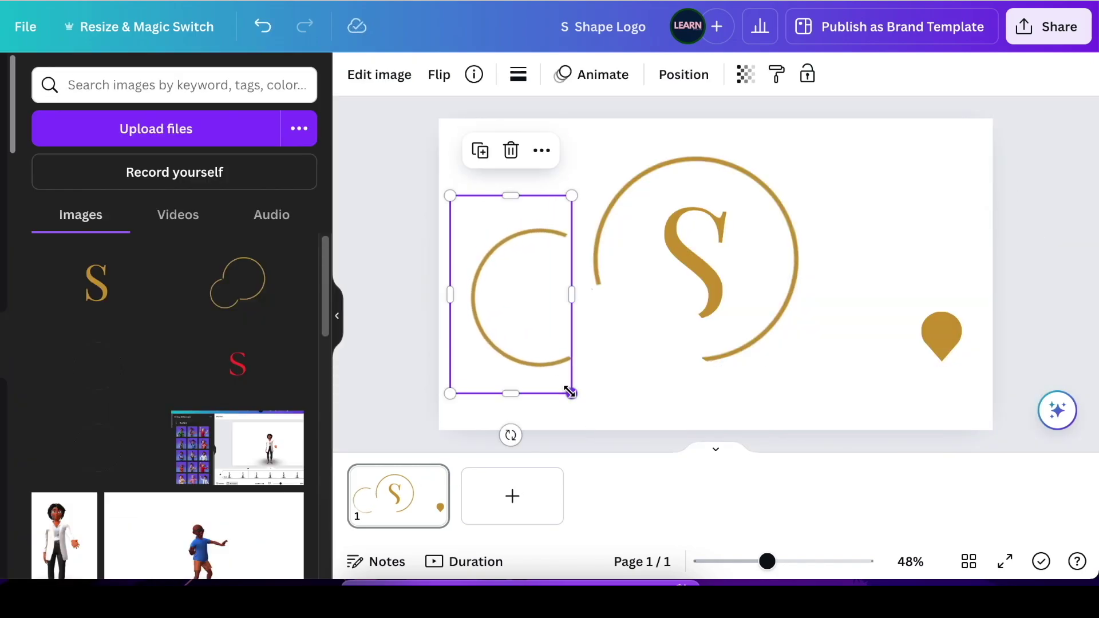
{"action": "left_click_drag", "start_coordinate": [510, 435], "coordinate": [589, 411]}
{"action": "left_click_drag", "start_coordinate": [507, 336], "coordinate": [594, 397]}
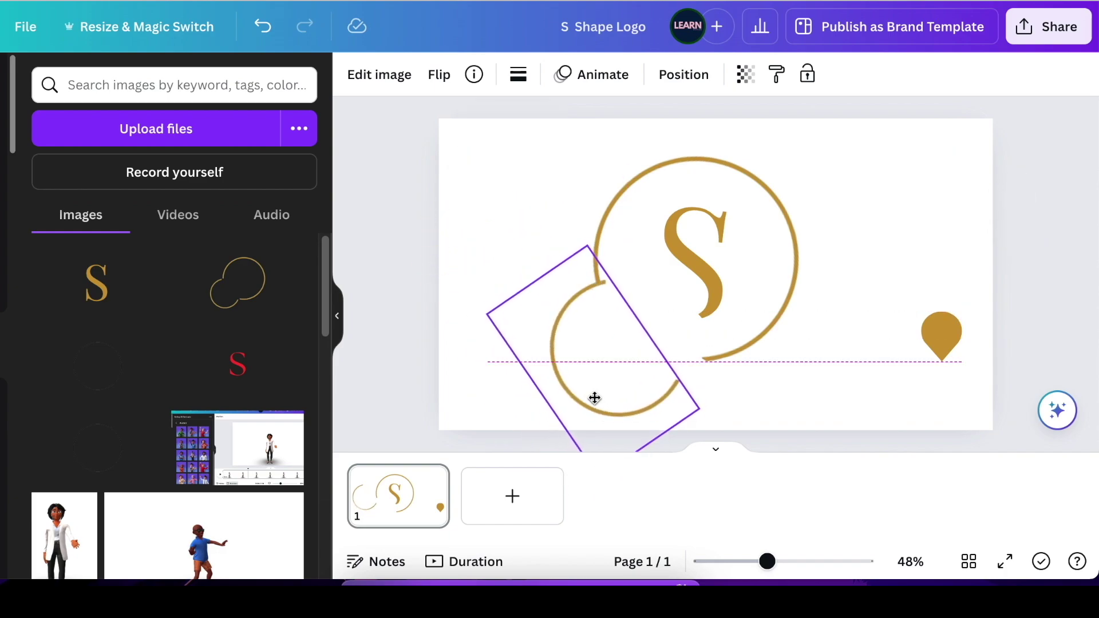
- Shrink the large ring slightly and shift it right so it sits around the S
{"action": "left_click", "coordinate": [888, 241]}
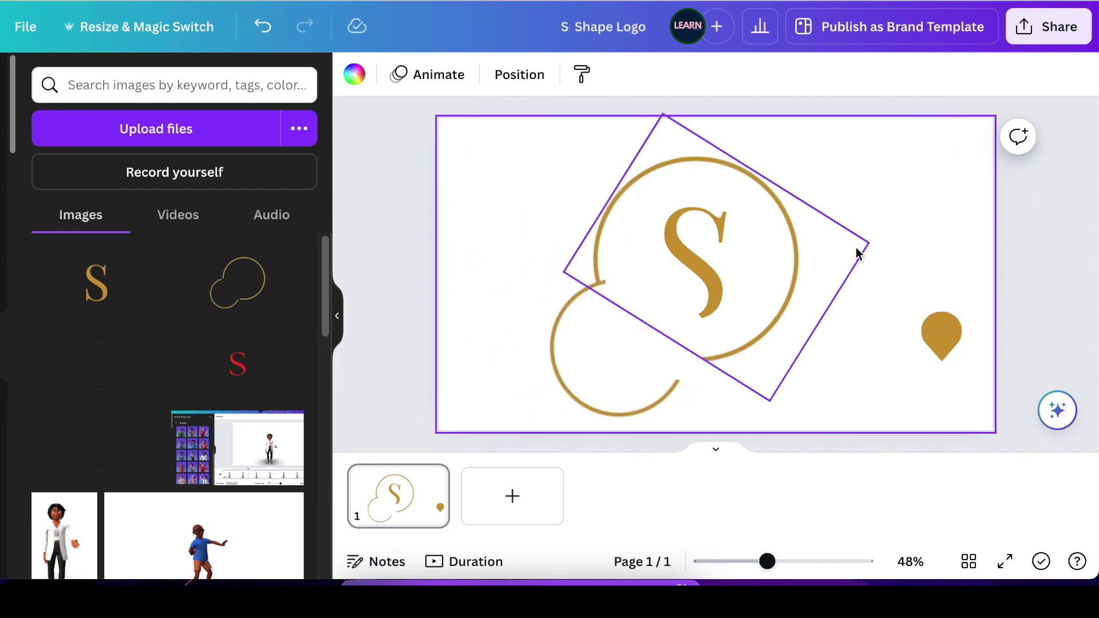
{"action": "left_click", "coordinate": [816, 253]}
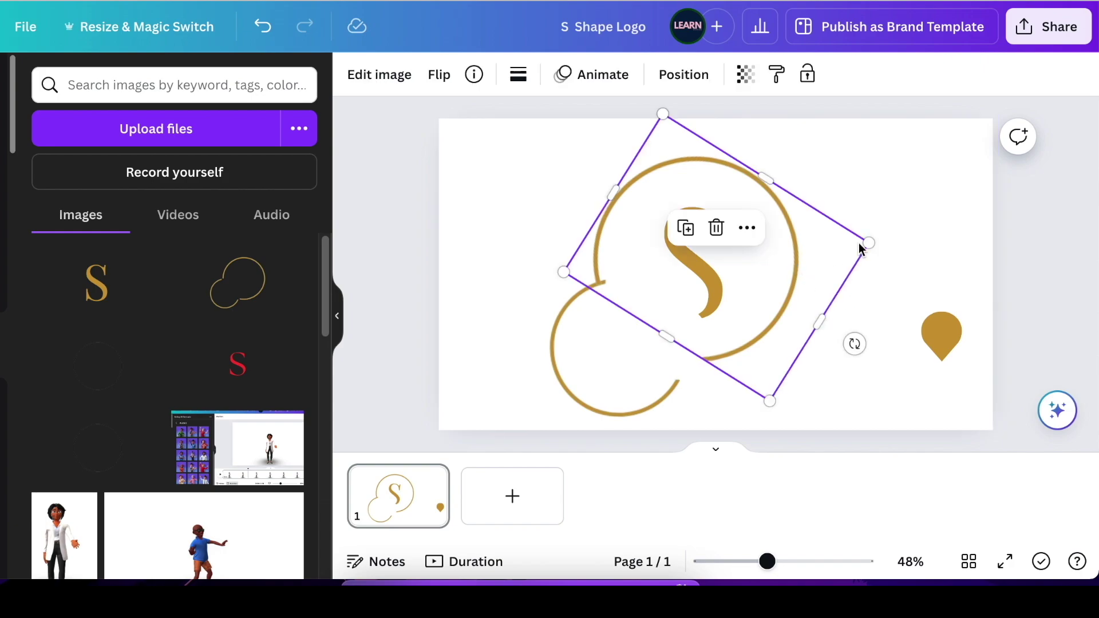
{"action": "left_click_drag", "start_coordinate": [870, 243], "coordinate": [848, 245]}
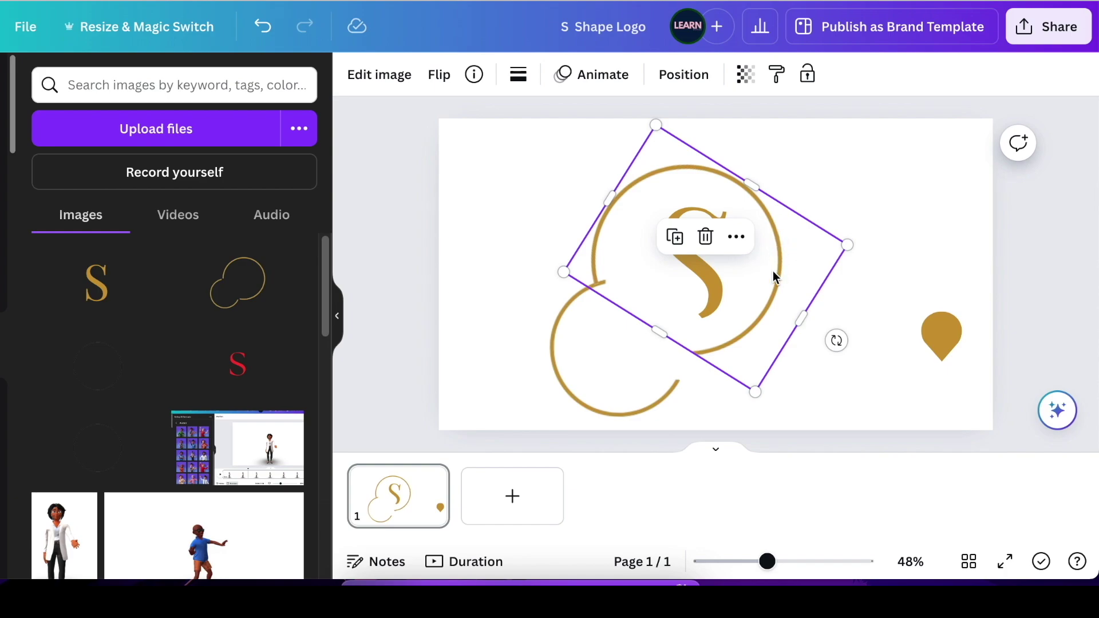
{"action": "left_click", "coordinate": [839, 391]}
{"action": "left_click", "coordinate": [761, 295]}
{"action": "left_click_drag", "start_coordinate": [761, 280], "coordinate": [783, 281]}
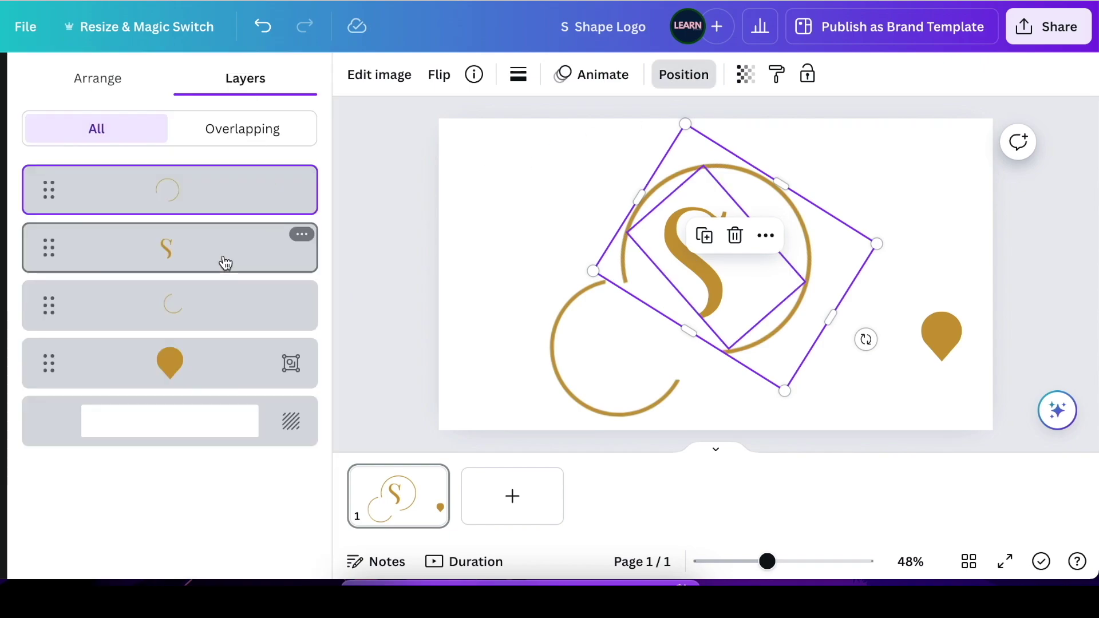
- Shift the S right within the large ring, and bring a slightly smaller small ring up to the large ring's lower-left gap
{"action": "left_click", "coordinate": [221, 263]}
{"action": "left_click_drag", "start_coordinate": [739, 290], "coordinate": [754, 283]}
{"action": "left_click_drag", "start_coordinate": [611, 397], "coordinate": [638, 397]}
{"action": "left_click_drag", "start_coordinate": [701, 304], "coordinate": [635, 229]}
{"action": "left_click", "coordinate": [810, 258]}
{"action": "left_click_drag", "start_coordinate": [734, 359], "coordinate": [784, 399]}
{"action": "left_click", "coordinate": [738, 374]}
{"action": "left_click_drag", "start_coordinate": [747, 373], "coordinate": [744, 369]}
- Reduce the large ring a little further so its open ends line up with the small ring's ends
{"action": "left_click", "coordinate": [784, 289]}
{"action": "left_click_drag", "start_coordinate": [590, 273], "coordinate": [585, 268]}
{"action": "left_click_drag", "start_coordinate": [877, 245], "coordinate": [859, 245]}
{"action": "left_click", "coordinate": [685, 387]}
{"action": "scroll", "coordinate": [685, 387], "scroll_direction": "down", "scroll_amount": 1}
{"action": "scroll", "coordinate": [685, 387], "scroll_direction": "up", "scroll_amount": 1}
{"action": "left_click", "coordinate": [761, 355]}
{"action": "left_click", "coordinate": [787, 381]}
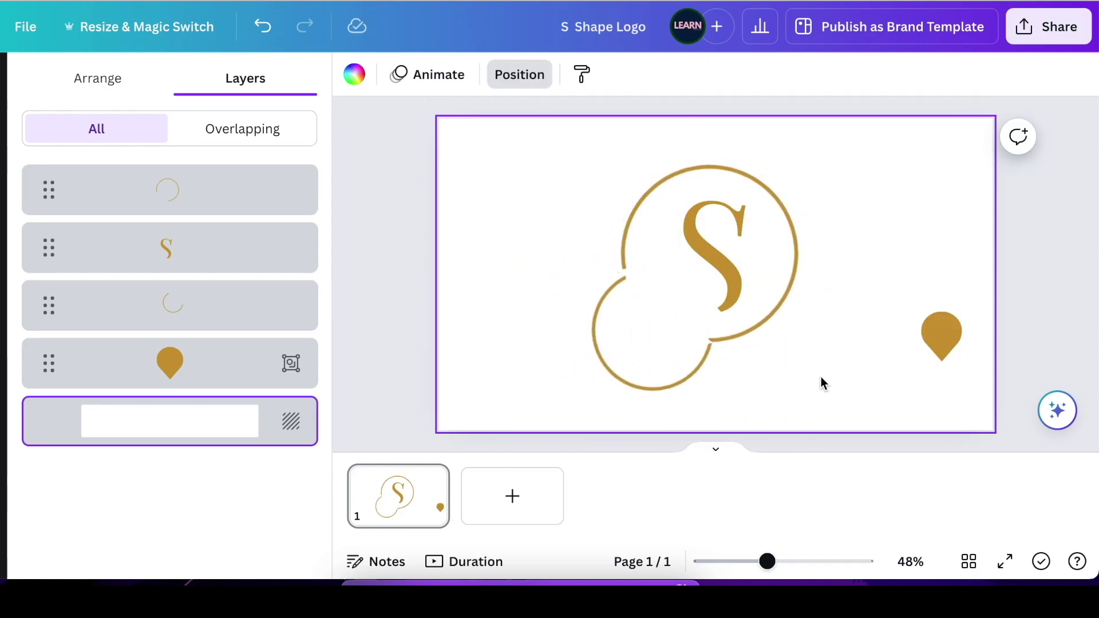
- Nudge the large ring down until its open ends meet the small ring
{"action": "key", "text": "ctrl+z"}
{"action": "key", "text": "ctrl+z"}
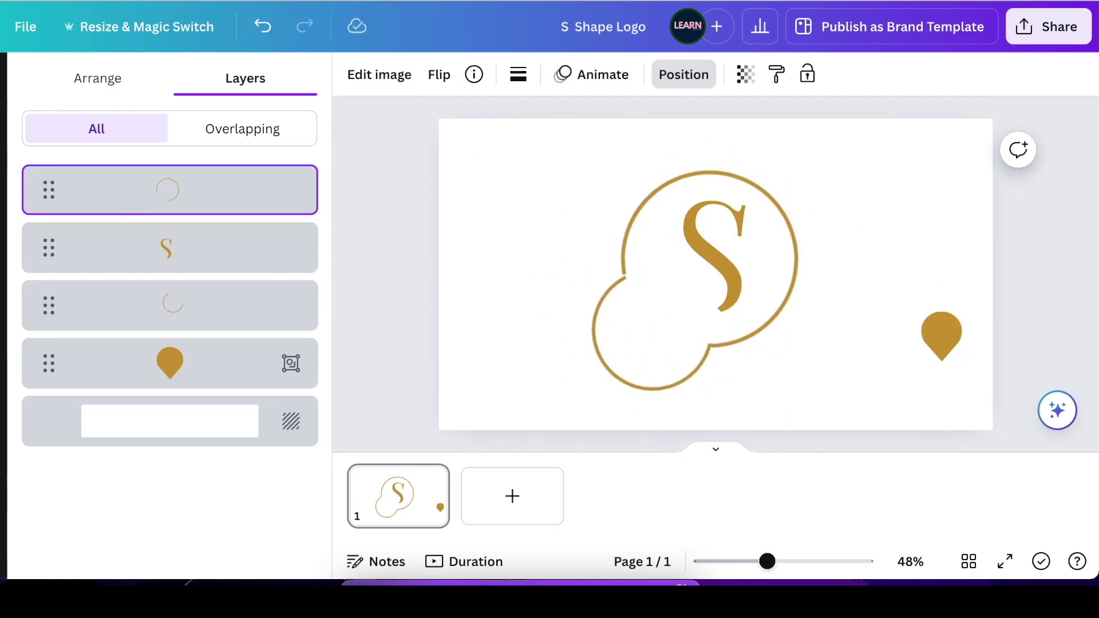
{"action": "left_click", "coordinate": [910, 193]}
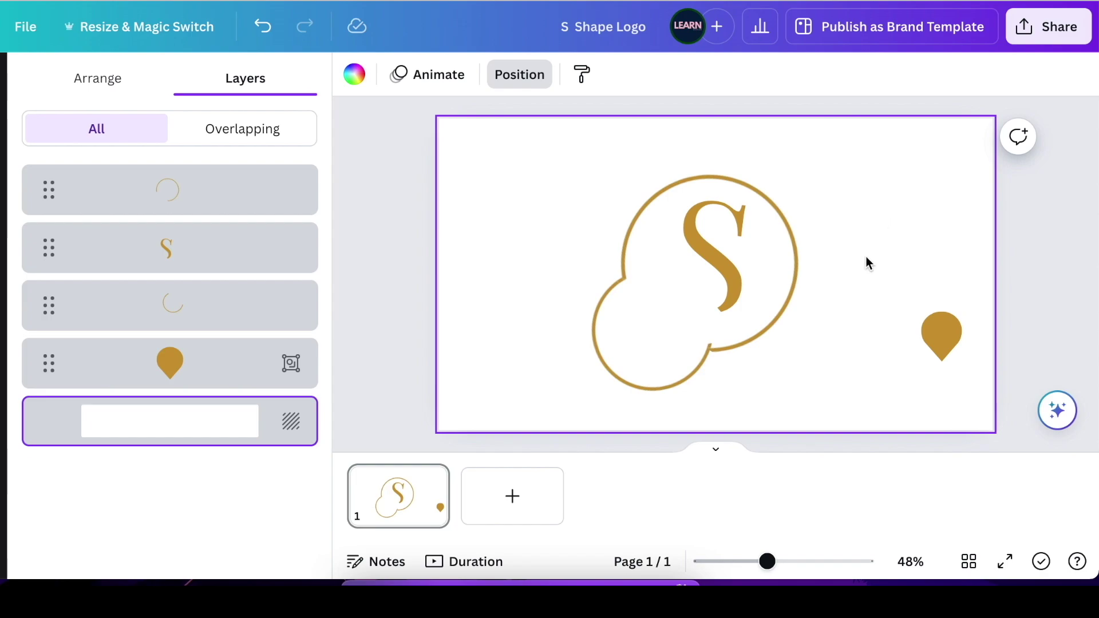
{"action": "left_click", "coordinate": [784, 299]}
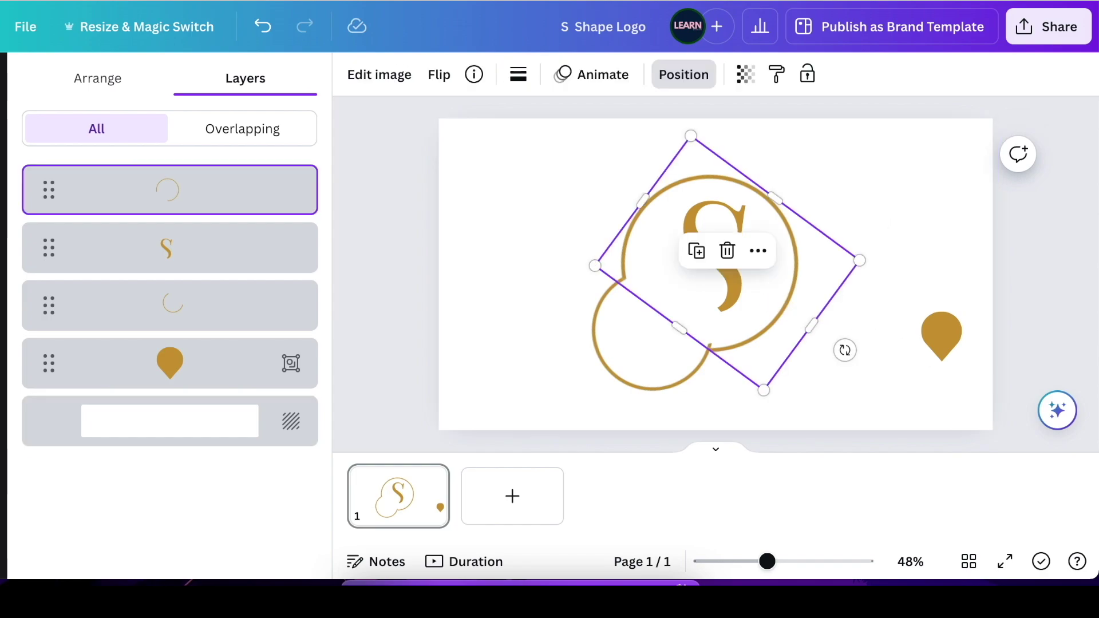
{"action": "left_click", "coordinate": [932, 200]}
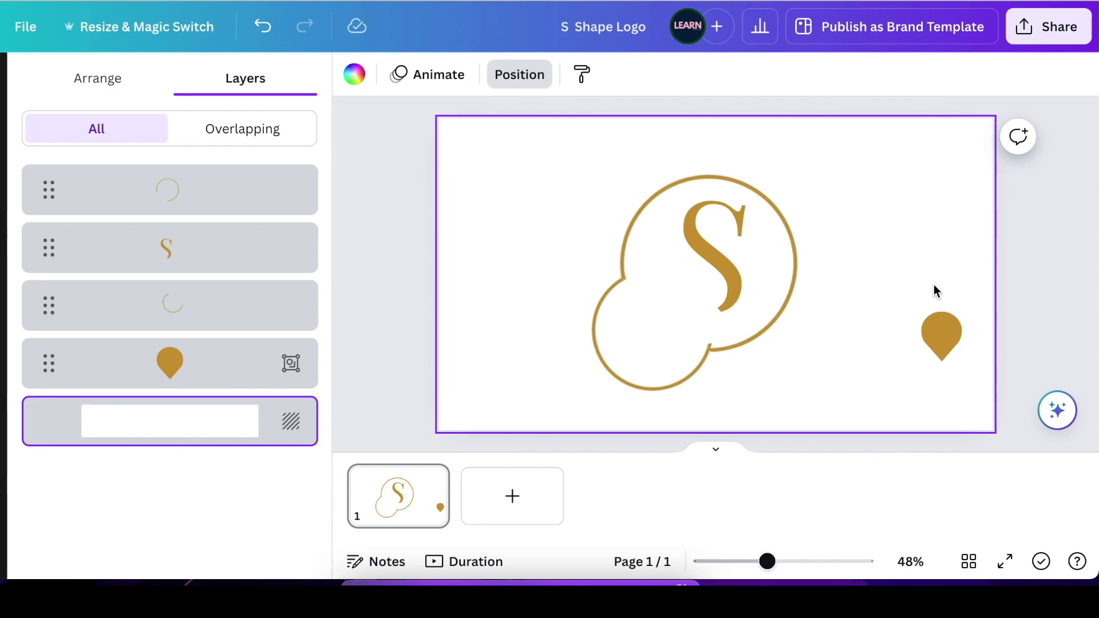
- Add a straight gold line, thicken it to match the rings, and place its start at the rings' upper-left junction
{"action": "key", "text": "l"}
{"action": "left_click_drag", "start_coordinate": [734, 315], "coordinate": [857, 197]}
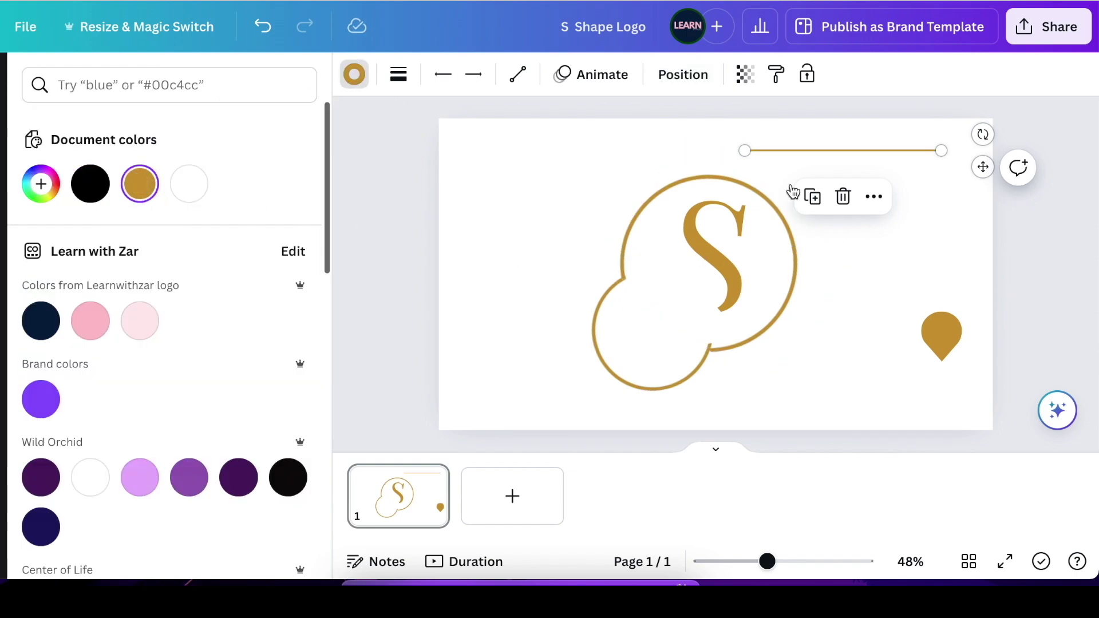
{"action": "left_click", "coordinate": [398, 84]}
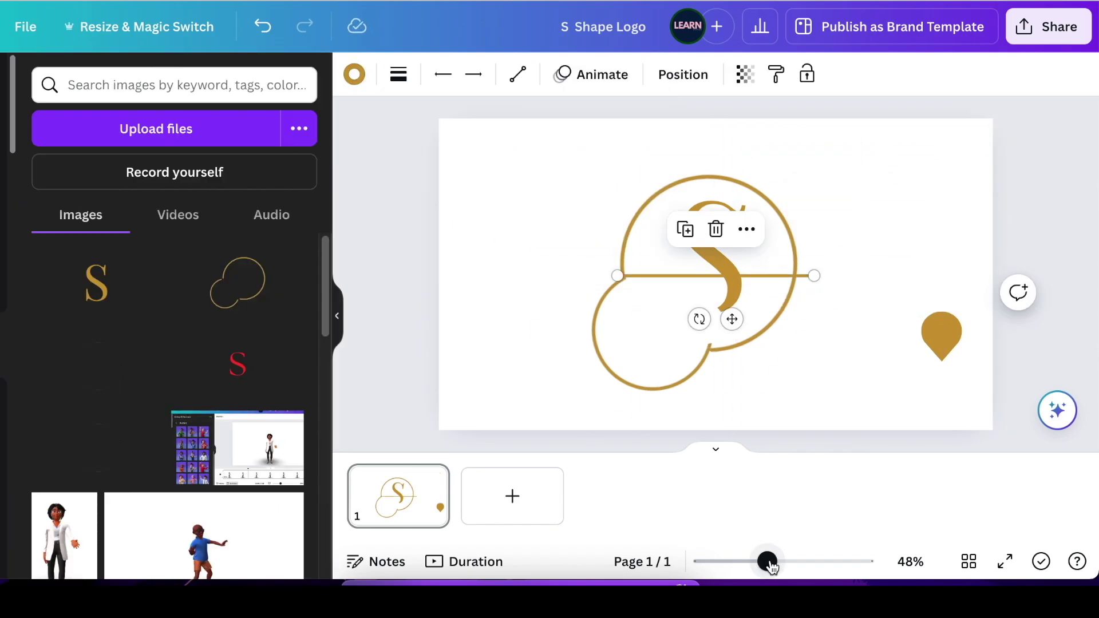
{"action": "left_click_drag", "start_coordinate": [768, 562], "coordinate": [815, 563]}
{"action": "left_click_drag", "start_coordinate": [507, 298], "coordinate": [533, 299]}
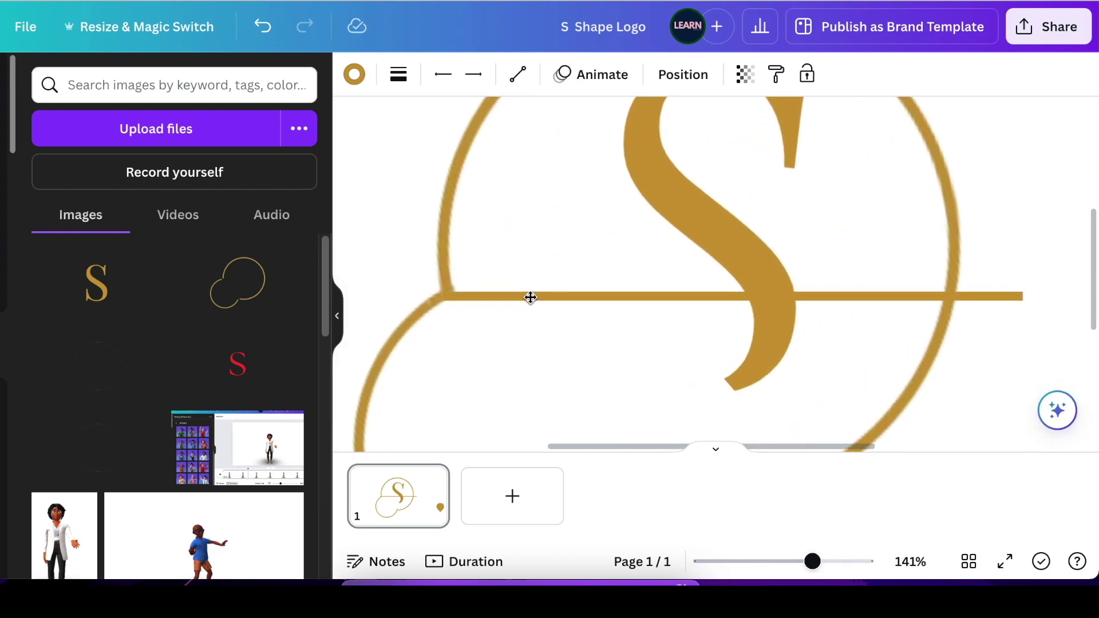
{"action": "left_click_drag", "start_coordinate": [530, 298], "coordinate": [533, 294]}
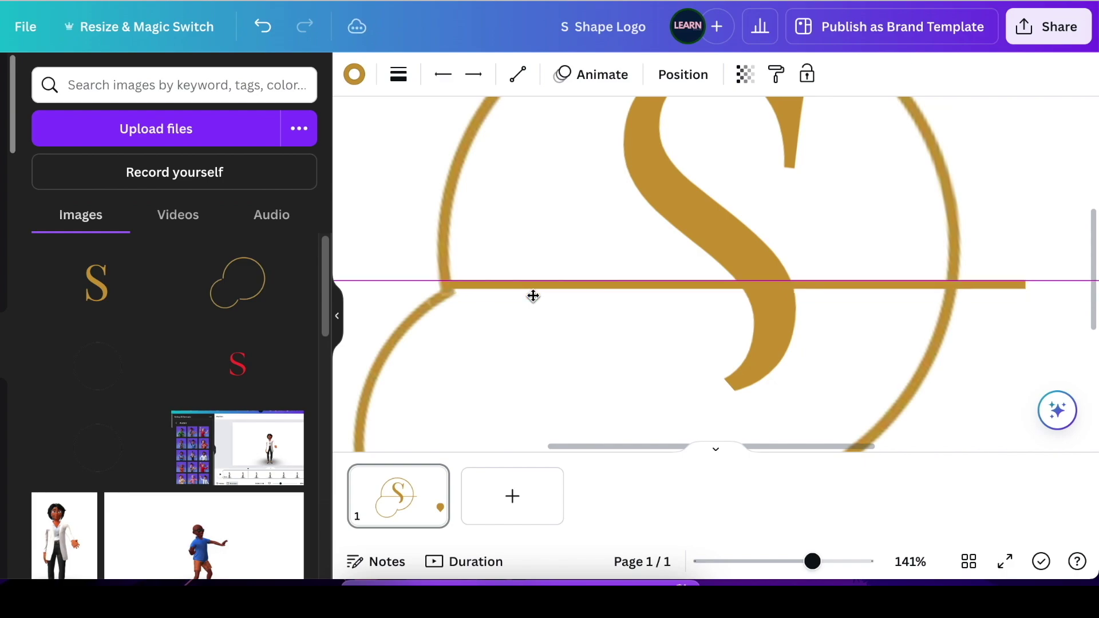
{"action": "left_click", "coordinate": [737, 219]}
{"action": "key", "text": "ctrl+z"}
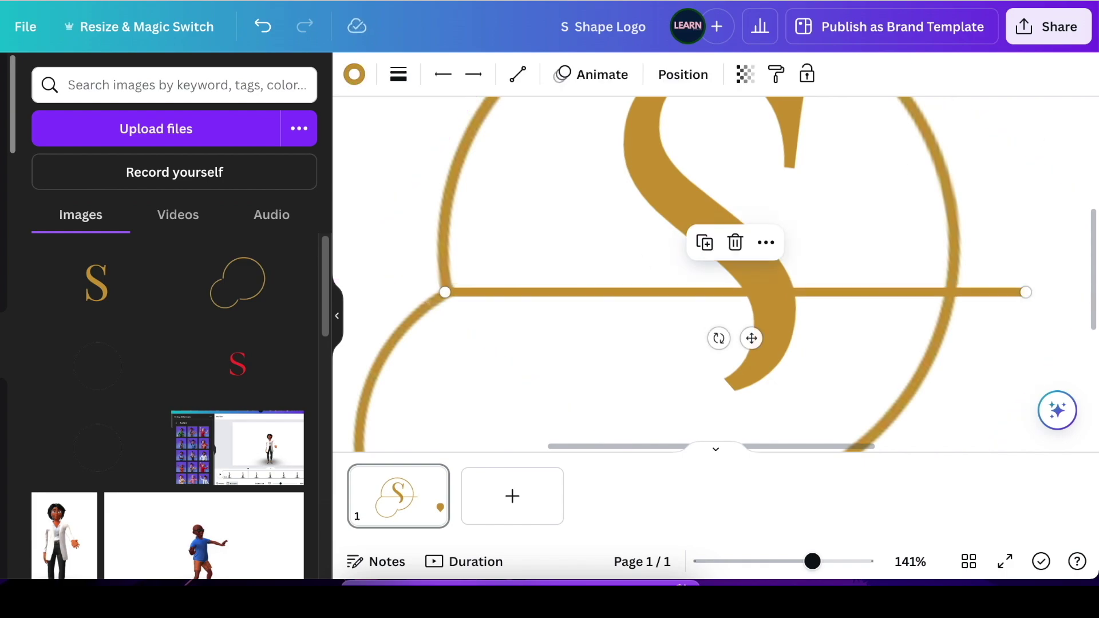
- Stretch the gold line's free end to the S's lower tip and change the line type to Curved
{"action": "left_click_drag", "start_coordinate": [1027, 294], "coordinate": [722, 383]}
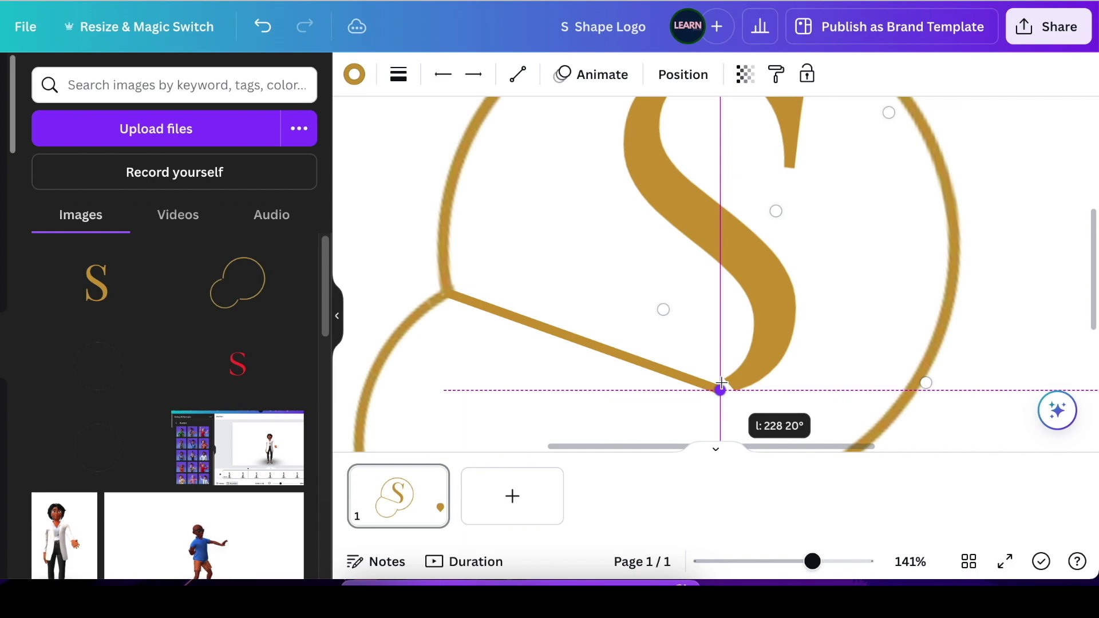
{"action": "left_click_drag", "start_coordinate": [727, 381], "coordinate": [731, 379]}
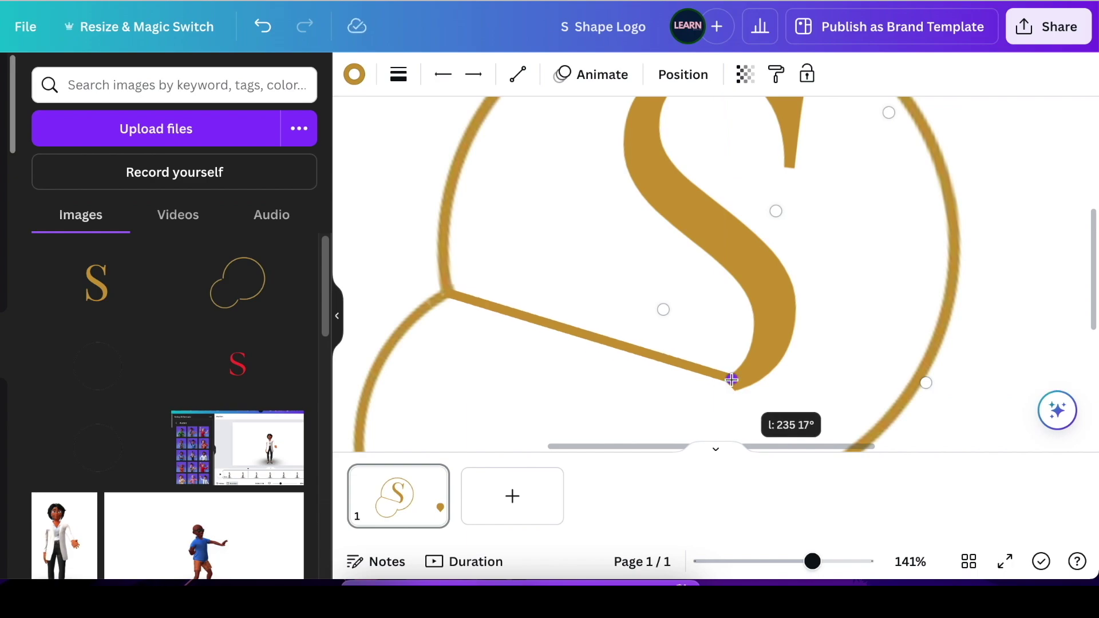
{"action": "left_click", "coordinate": [531, 79]}
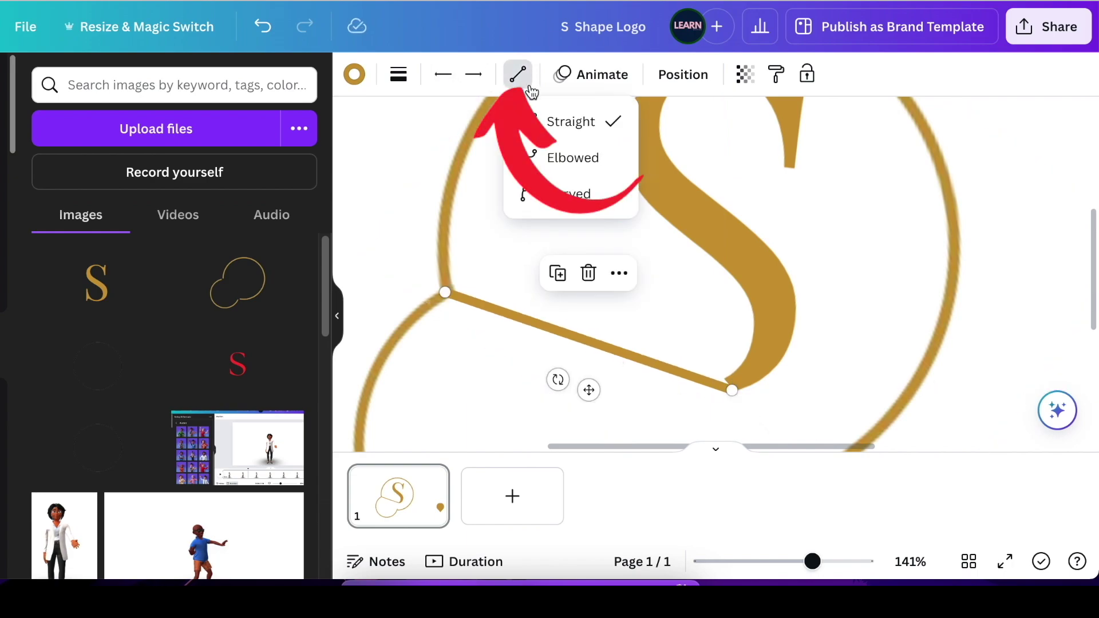
{"action": "left_click", "coordinate": [568, 195]}
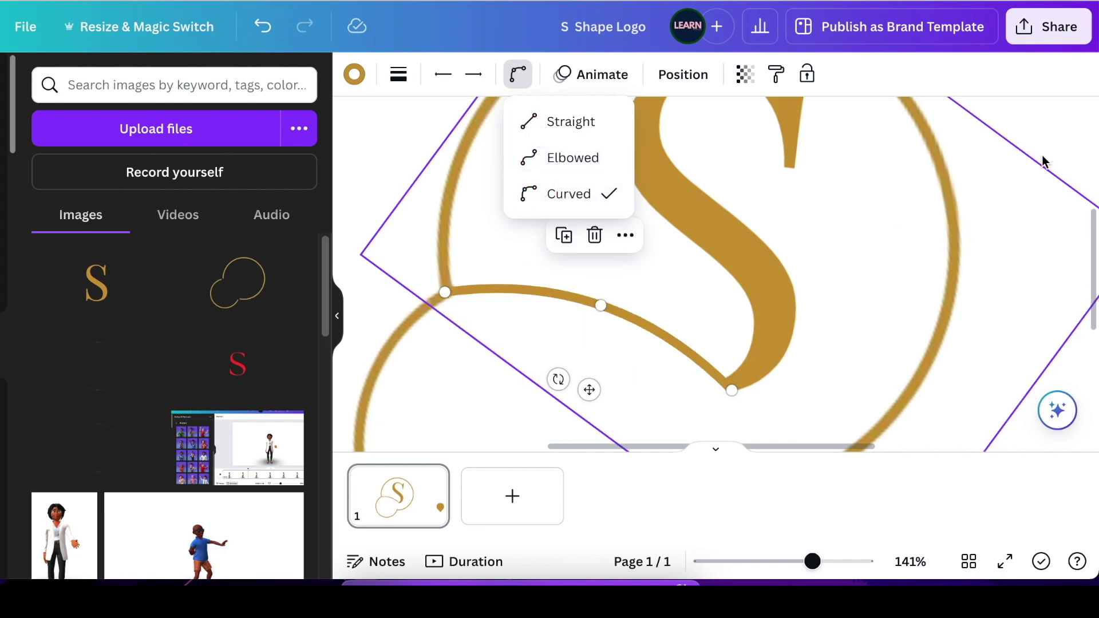
{"action": "left_click", "coordinate": [1072, 127]}
{"action": "left_click", "coordinate": [1076, 130]}
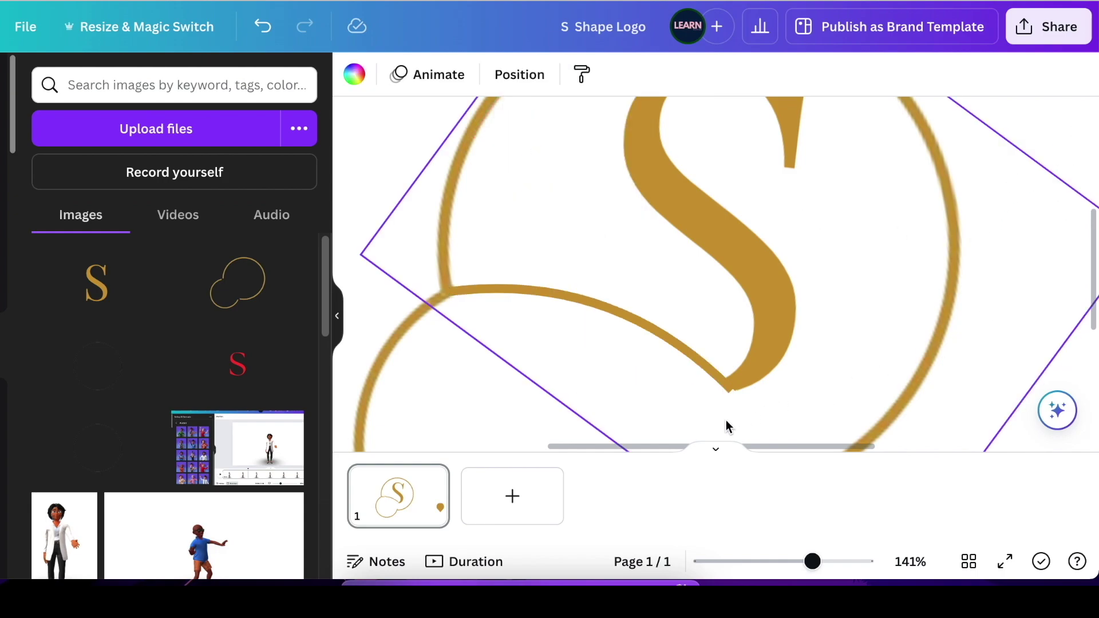
- Raise the curved line's midpoint slightly so it continues the small ring's arc toward the S
{"action": "left_click", "coordinate": [689, 360]}
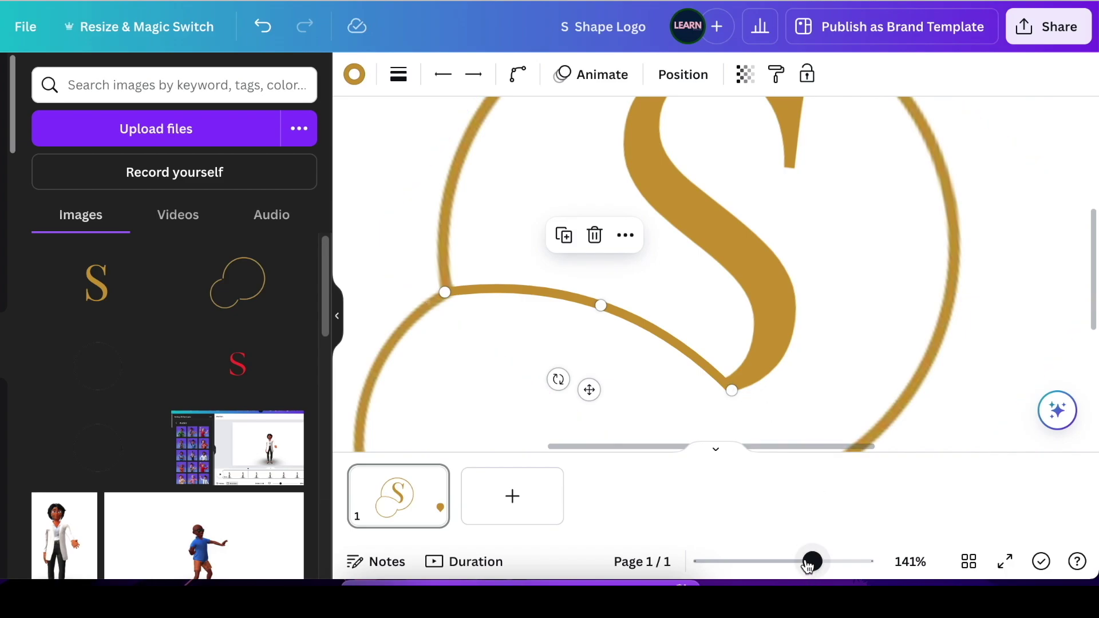
{"action": "scroll", "coordinate": [756, 343], "scroll_direction": "down", "scroll_amount": 2}
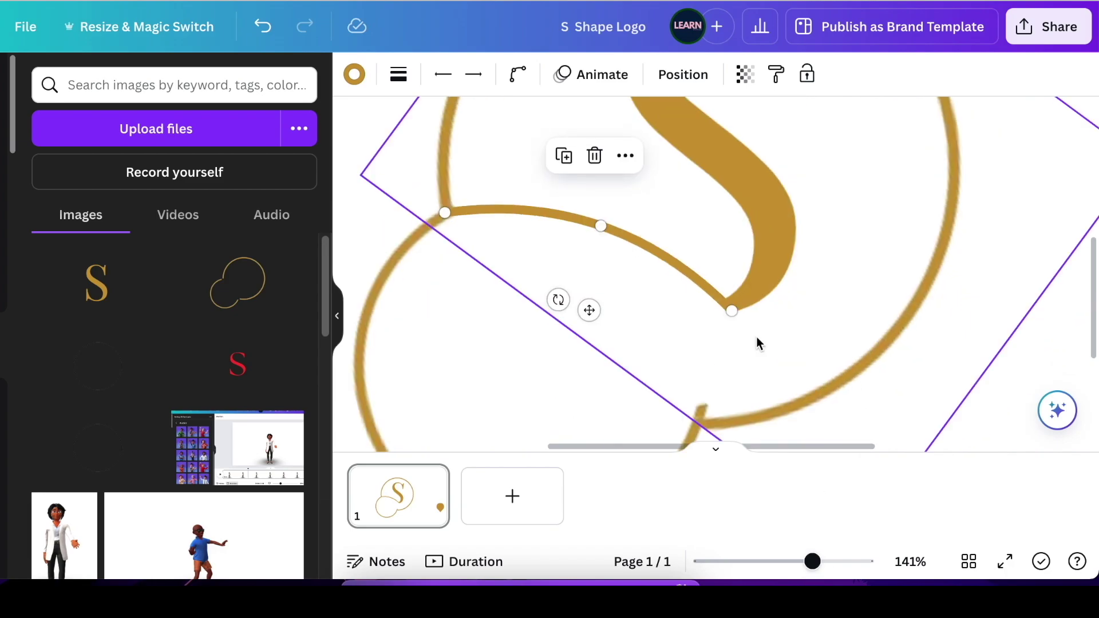
{"action": "scroll", "coordinate": [704, 320], "scroll_direction": "down", "scroll_amount": 5}
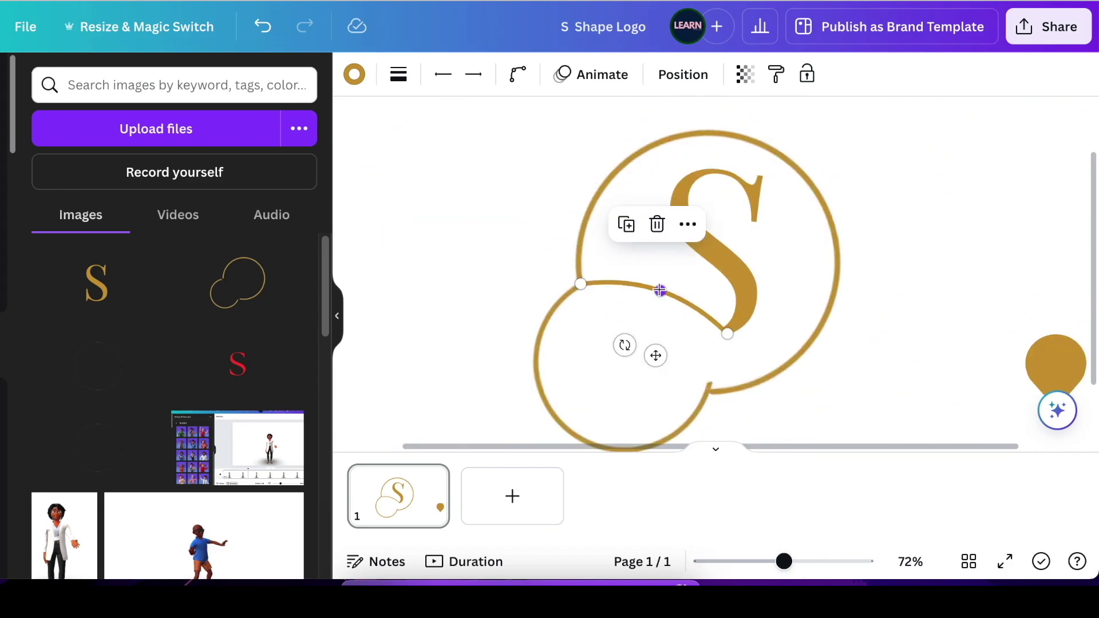
{"action": "left_click_drag", "start_coordinate": [660, 290], "coordinate": [662, 281]}
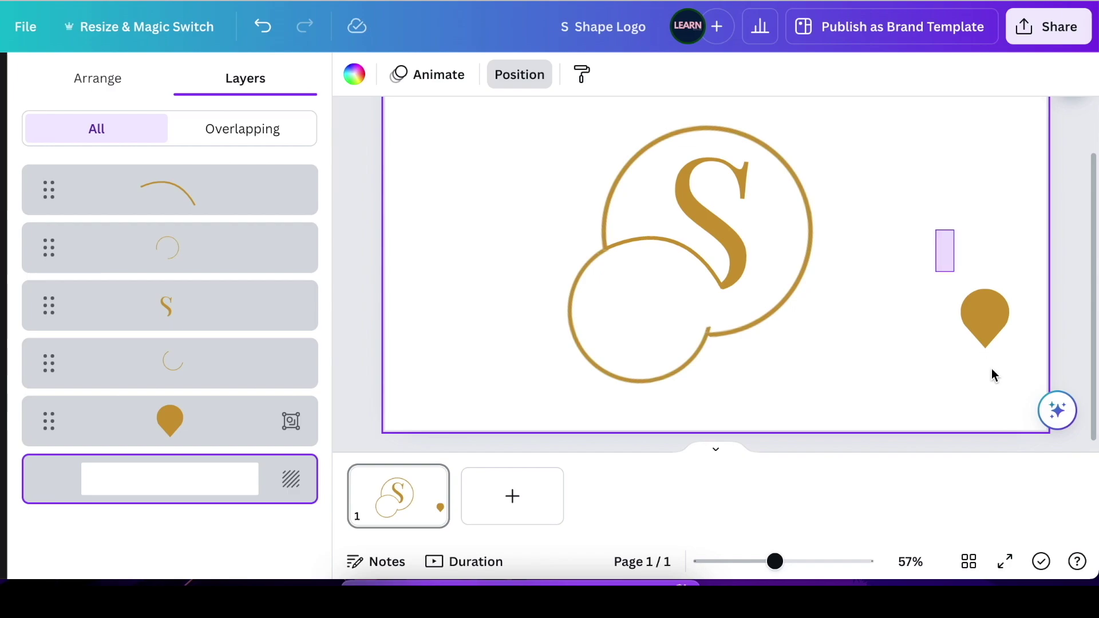
- Place the tilted teardrop inside the small ring near the S's tip, and duplicate the curved line toward the rings' lower gap
{"action": "left_click_drag", "start_coordinate": [993, 375], "coordinate": [737, 305]}
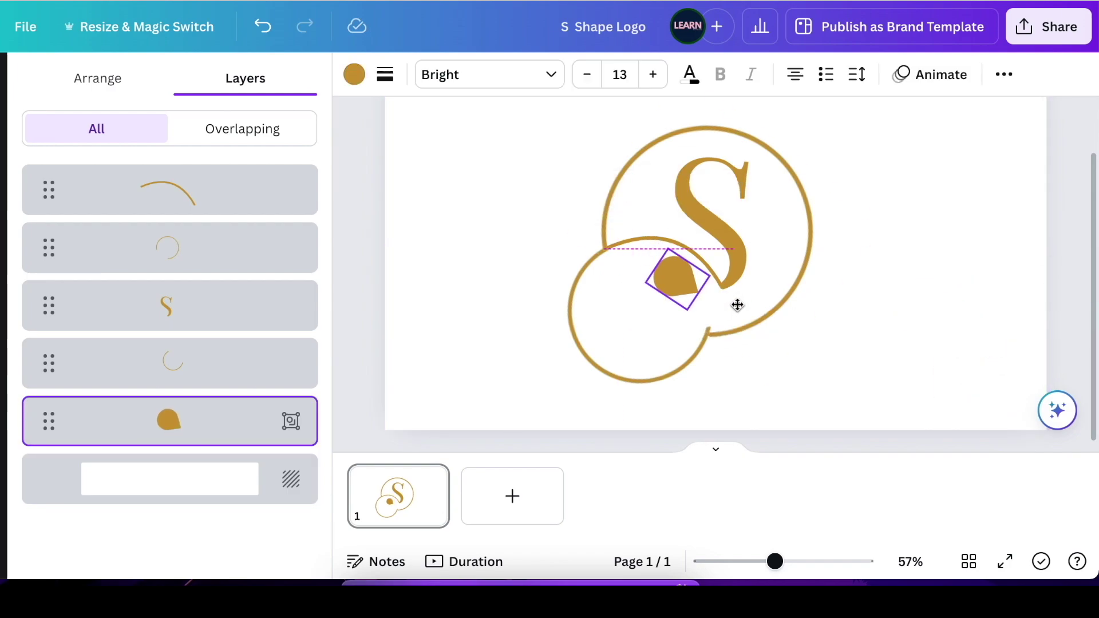
{"action": "left_click", "coordinate": [705, 262]}
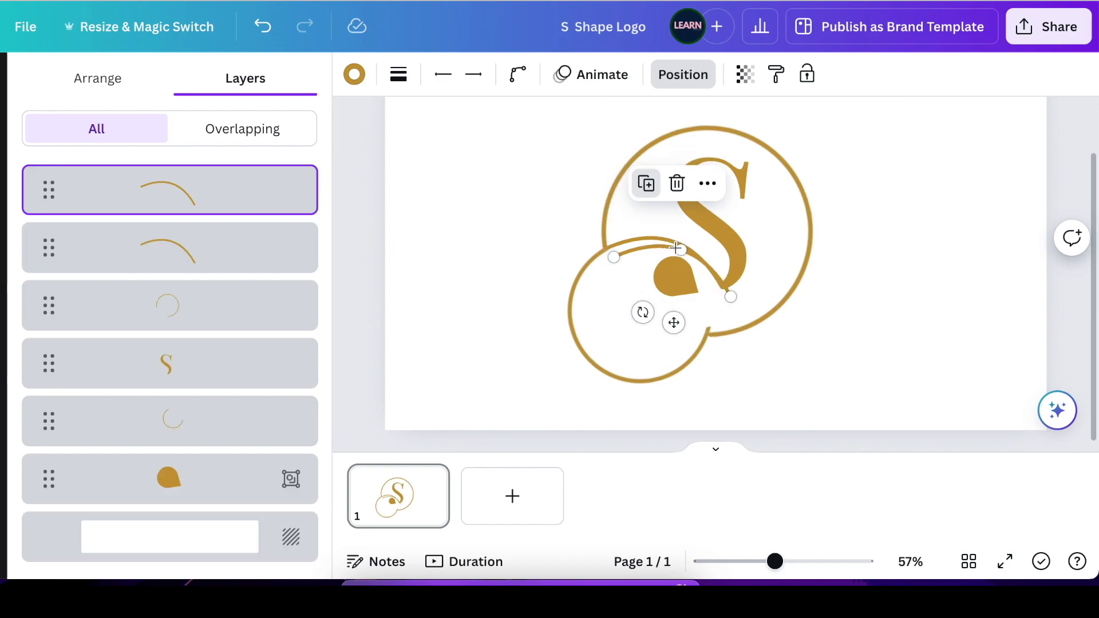
{"action": "left_click_drag", "start_coordinate": [681, 310], "coordinate": [747, 379]}
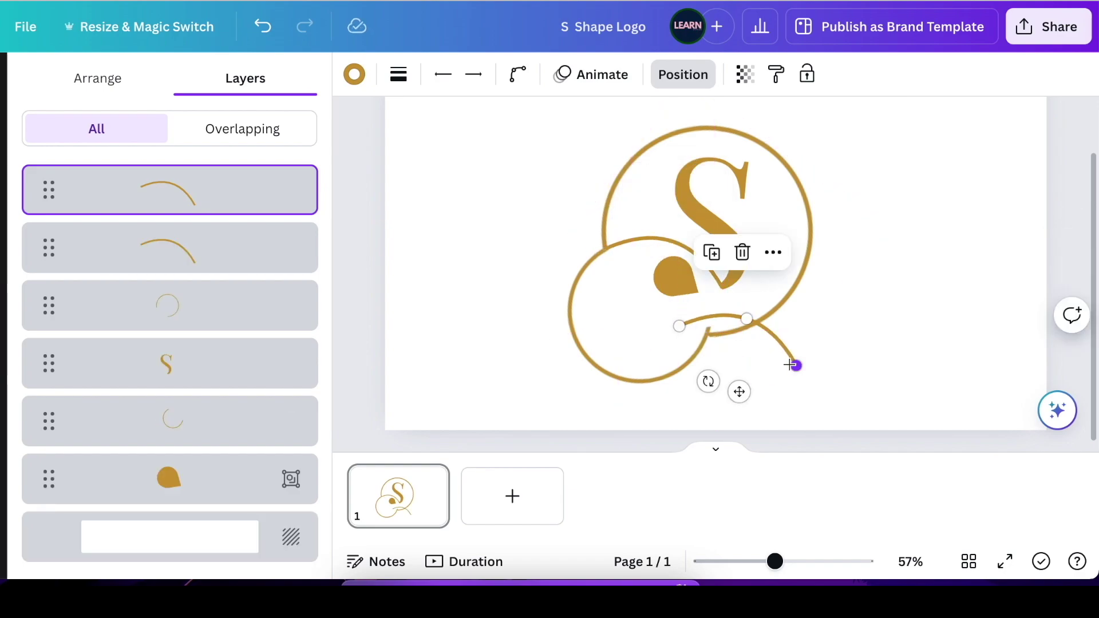
{"action": "left_click_drag", "start_coordinate": [773, 561], "coordinate": [822, 561]}
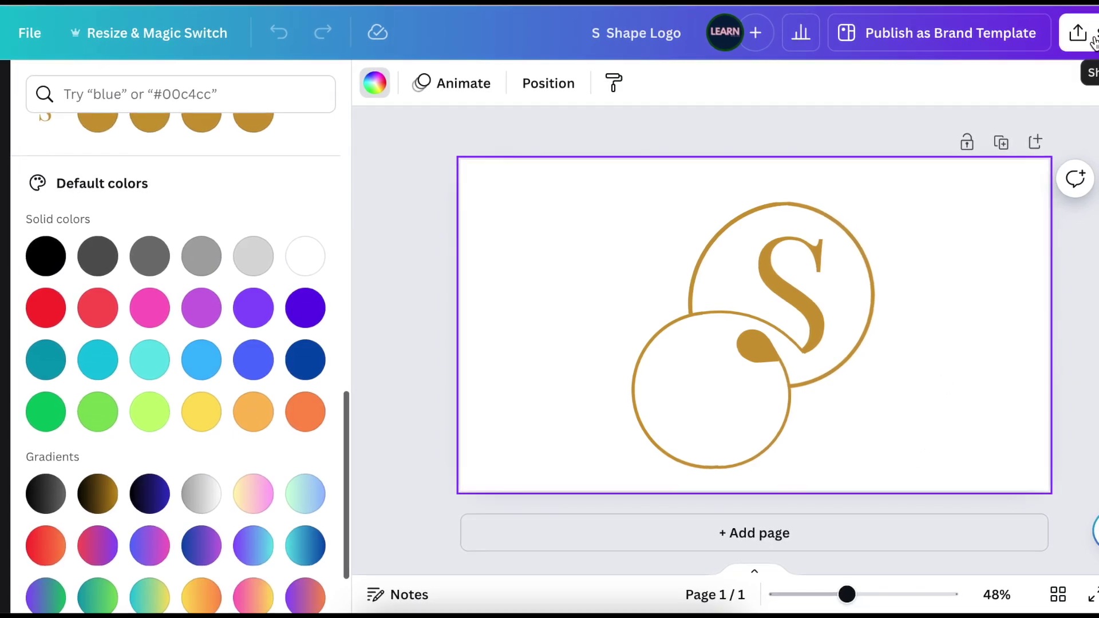
- Download the finished logo as a PNG with a transparent background
{"action": "left_click", "coordinate": [1076, 31]}
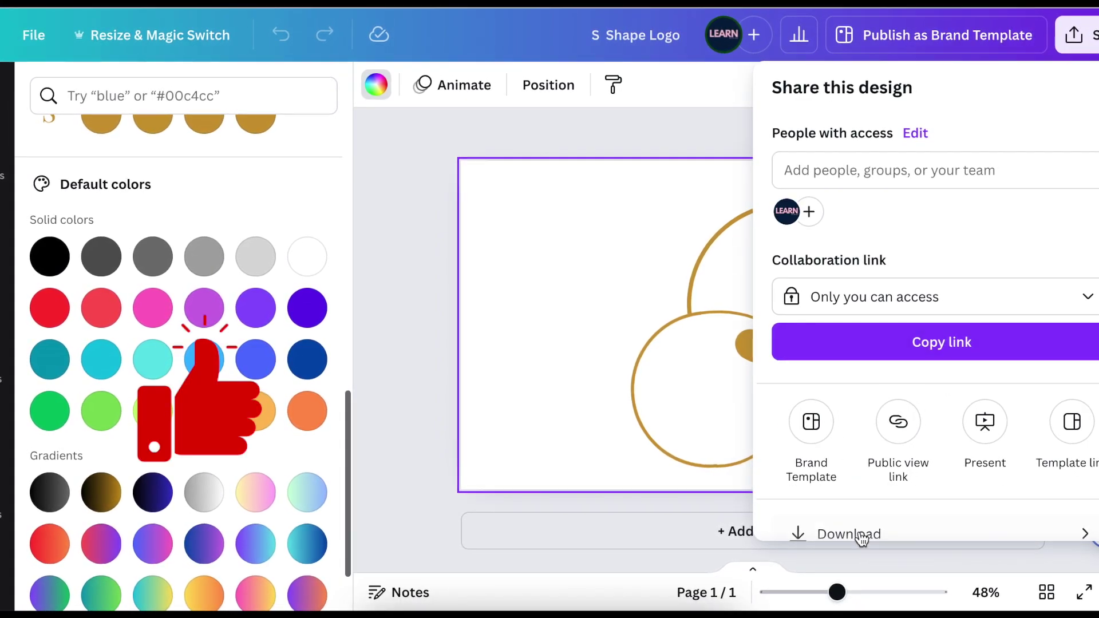
{"action": "scroll", "coordinate": [860, 532], "scroll_direction": "down", "scroll_amount": 1}
{"action": "left_click", "coordinate": [856, 475]}
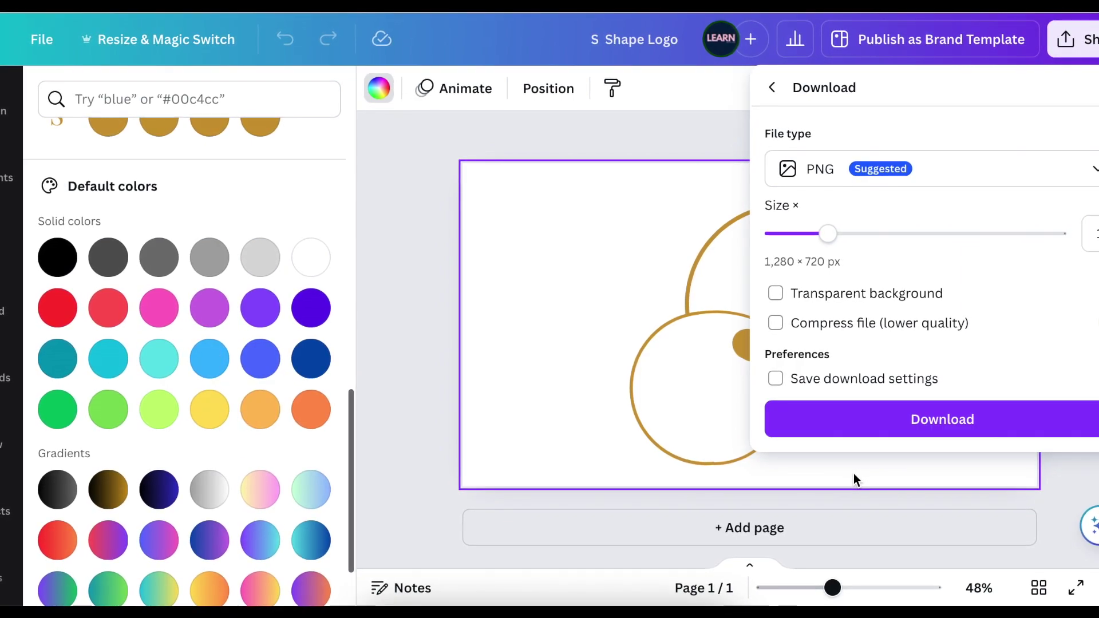
{"action": "left_click", "coordinate": [775, 295]}
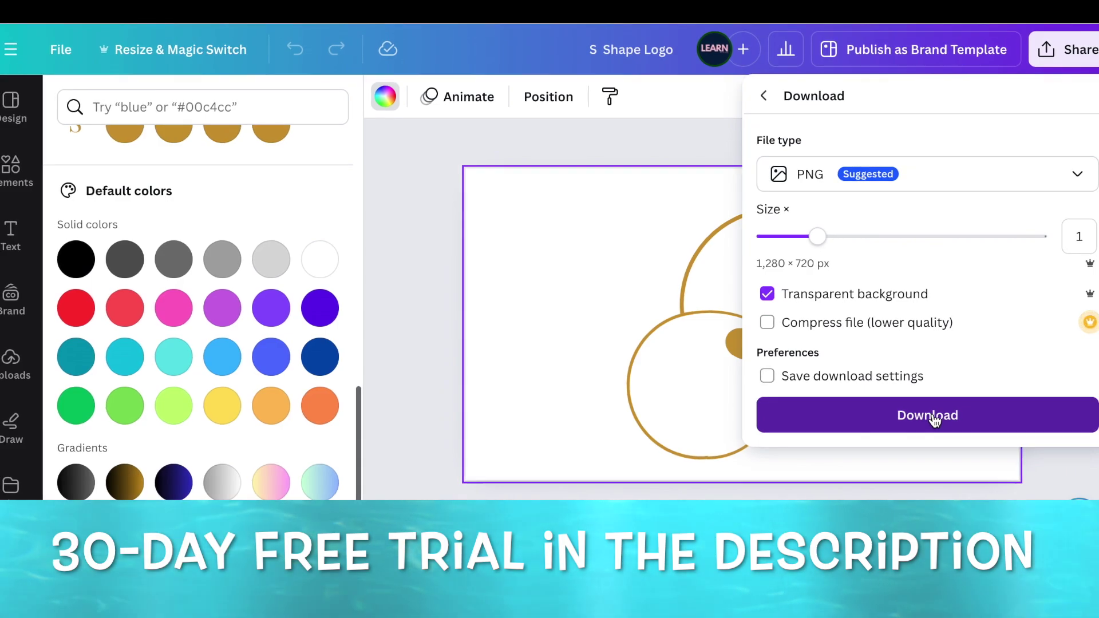
{"action": "left_click", "coordinate": [933, 418]}
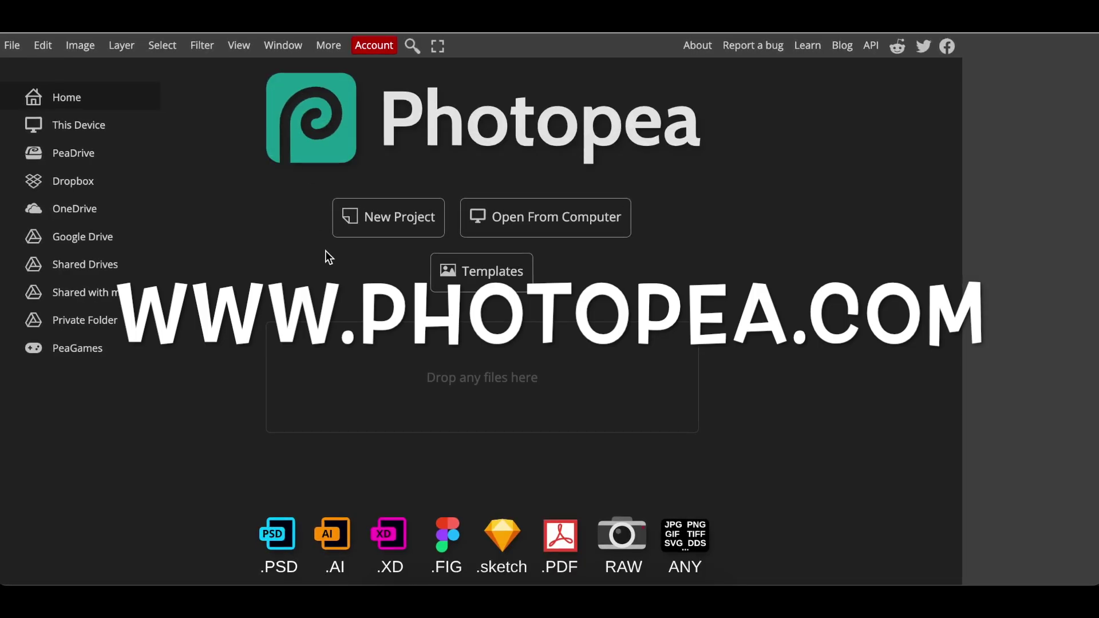
- In Photopea, find the Logo Mockup on Office Glass template and open it
{"action": "left_click", "coordinate": [489, 277]}
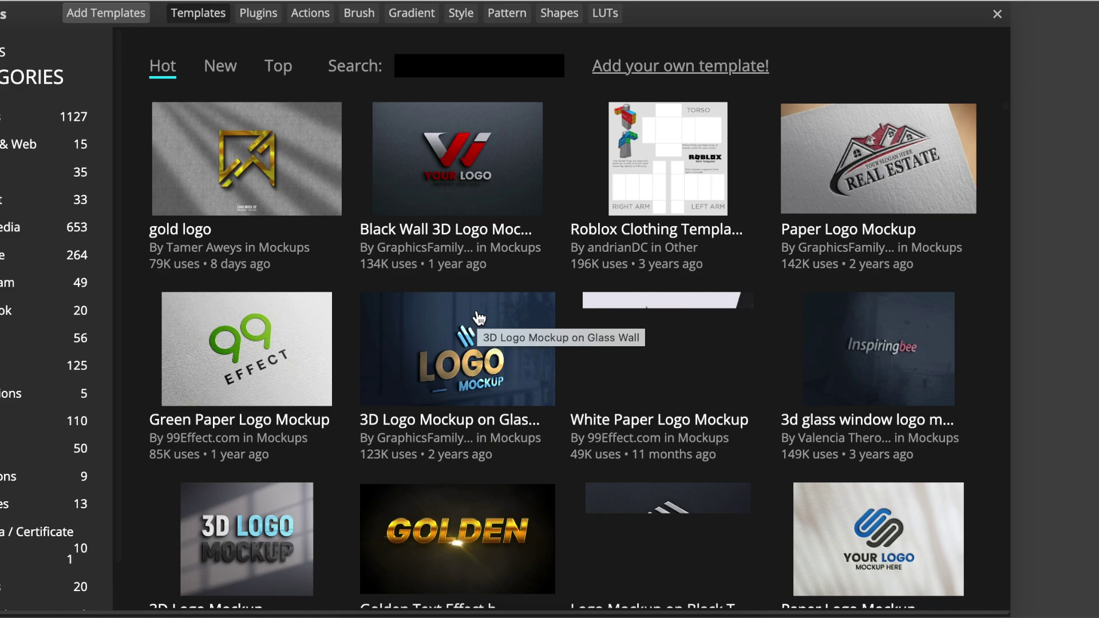
{"action": "scroll", "coordinate": [549, 323], "scroll_direction": "down", "scroll_amount": 3}
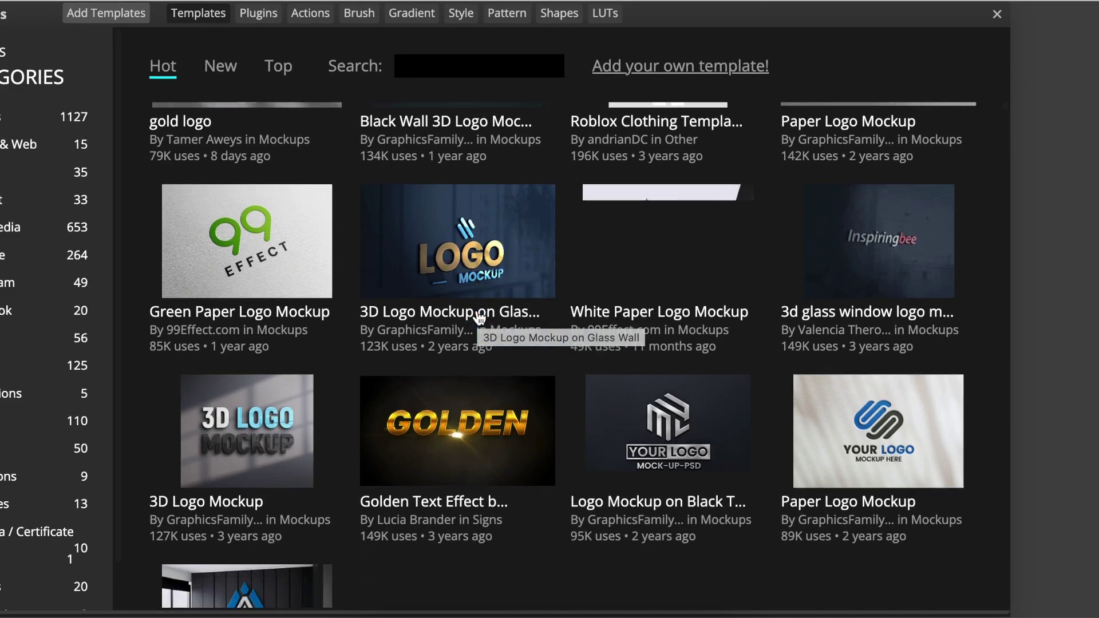
{"action": "scroll", "coordinate": [630, 399], "scroll_direction": "down", "scroll_amount": 3}
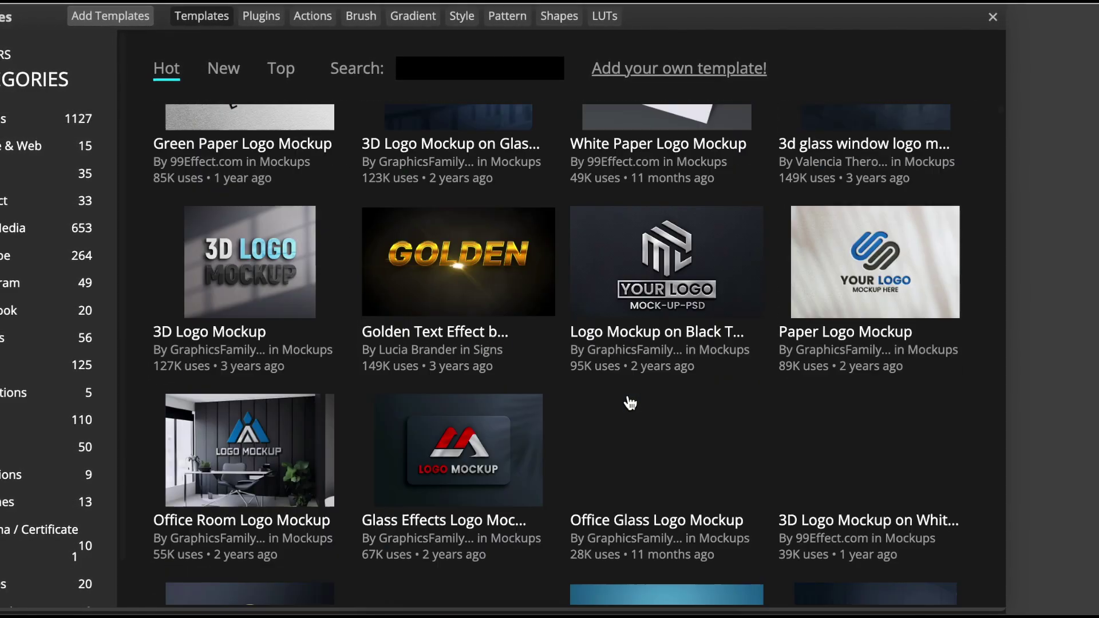
{"action": "scroll", "coordinate": [629, 401], "scroll_direction": "down", "scroll_amount": 2}
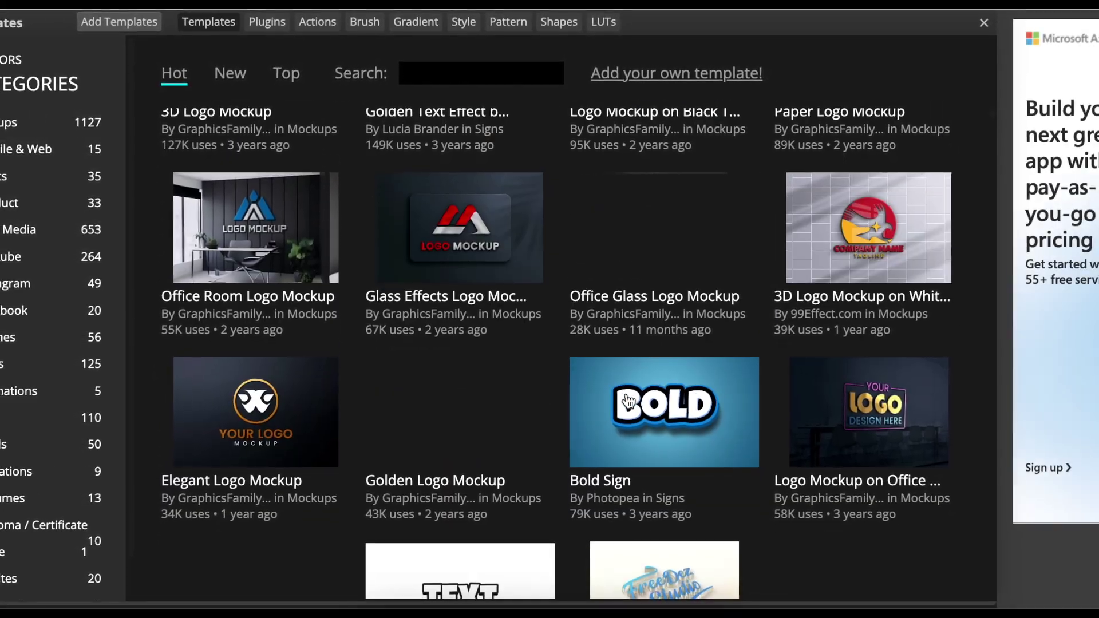
{"action": "scroll", "coordinate": [802, 452], "scroll_direction": "down", "scroll_amount": 1}
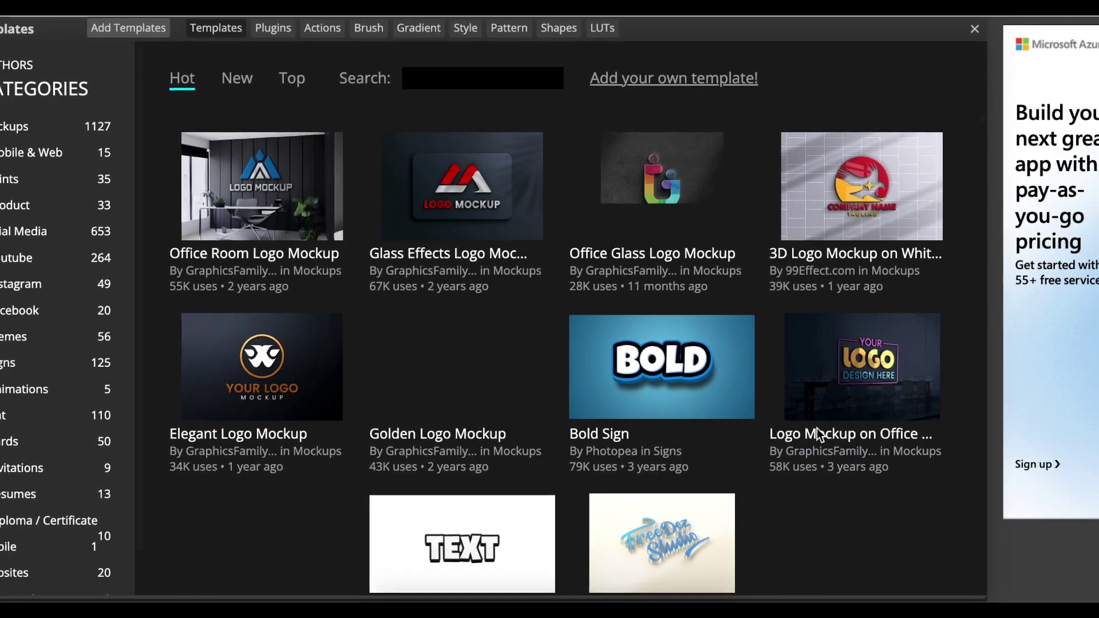
{"action": "left_click", "coordinate": [815, 429]}
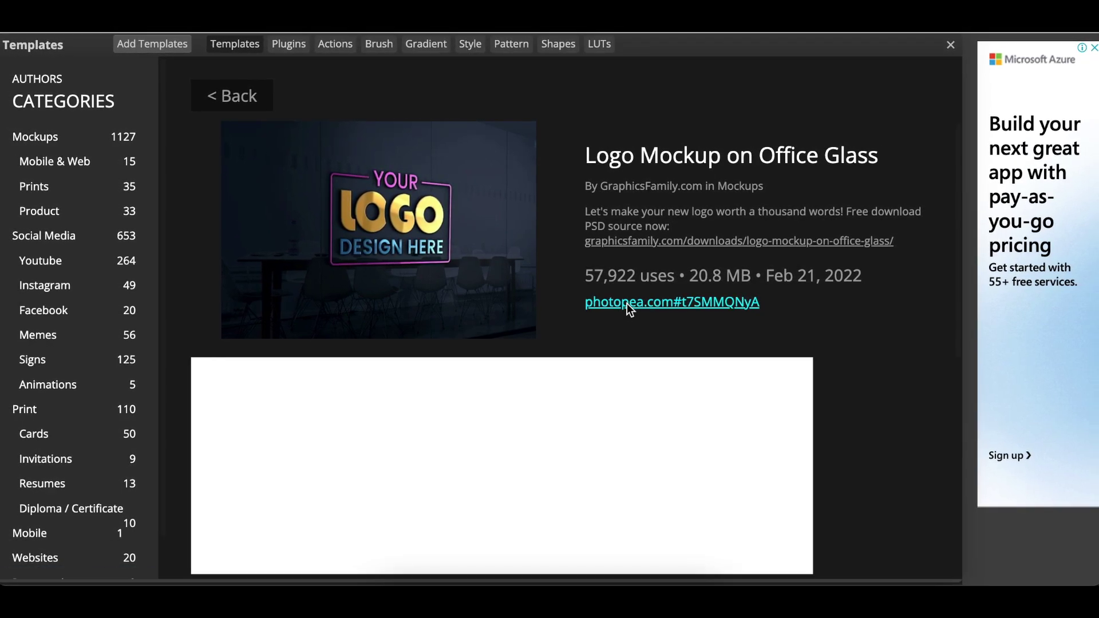
{"action": "left_click", "coordinate": [628, 303]}
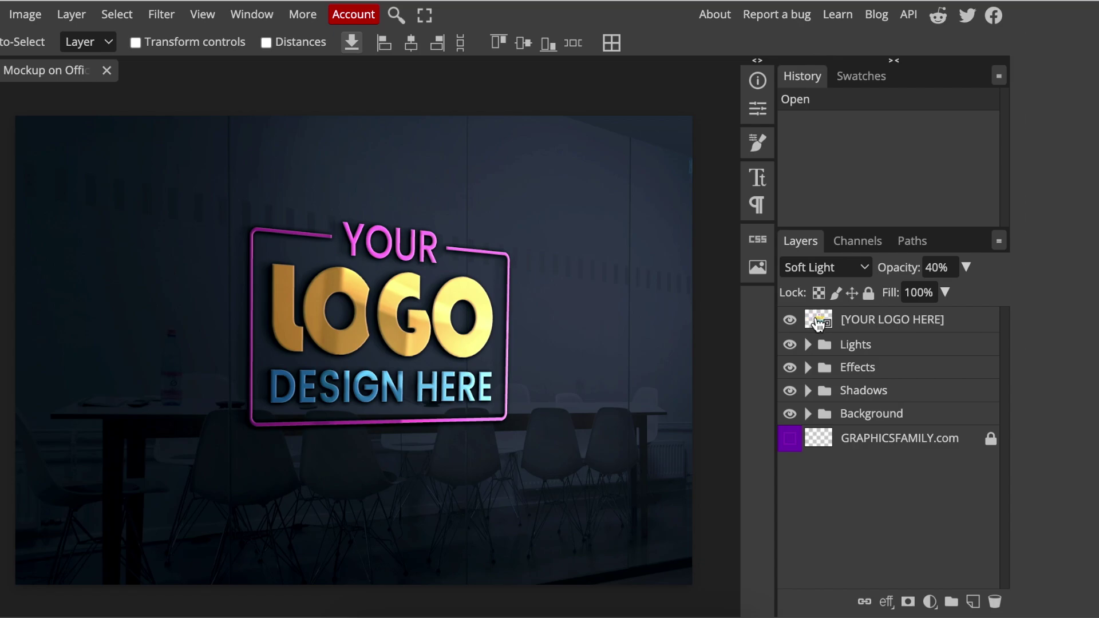
- Open the [YOUR LOGO HERE] smart object and replace its placeholder Group 3 copy with S Shape Logo (4).png
{"action": "double_click", "coordinate": [818, 321]}
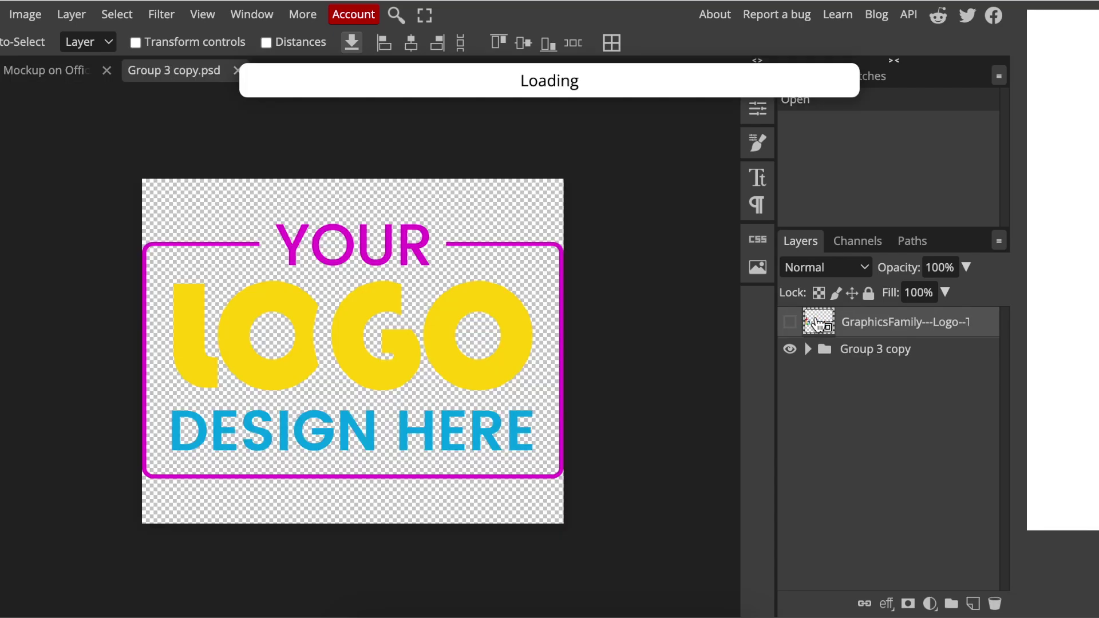
{"action": "left_click", "coordinate": [791, 349]}
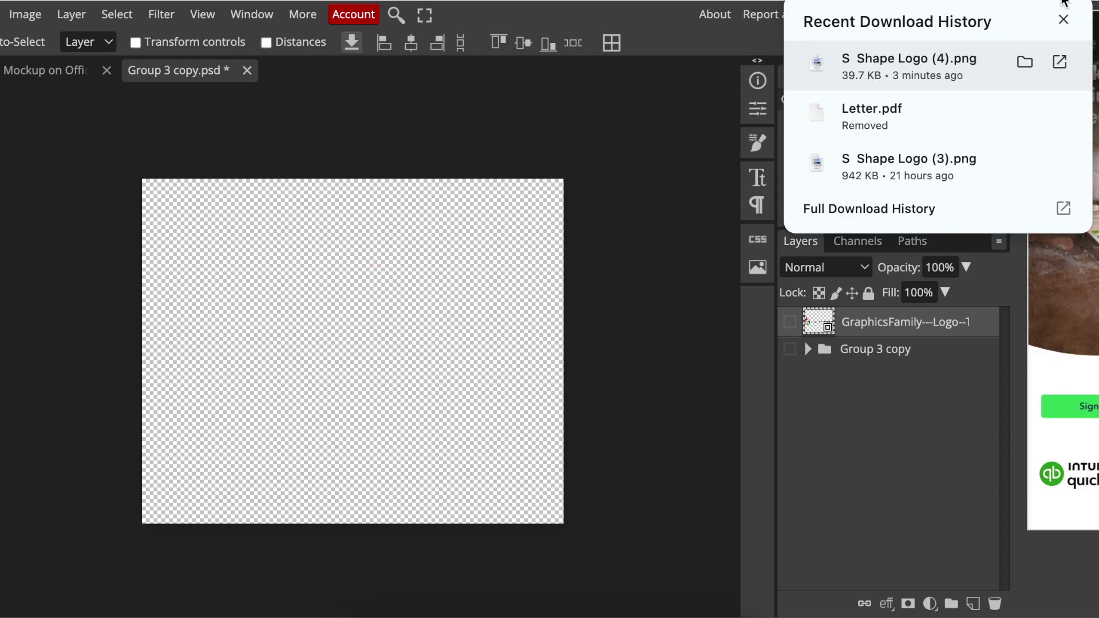
{"action": "left_click_drag", "start_coordinate": [904, 66], "coordinate": [436, 319]}
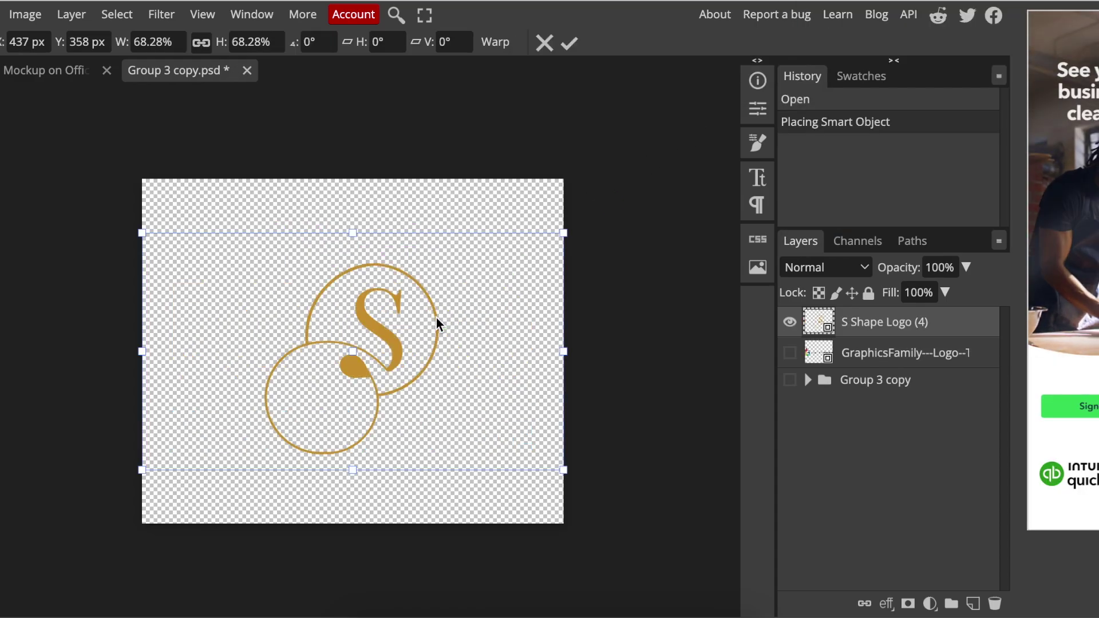
- Enlarge the placed S logo to 117.5% so it fills the canvas, and save the smart object
{"action": "left_click_drag", "start_coordinate": [111, 202], "coordinate": [48, 166]}
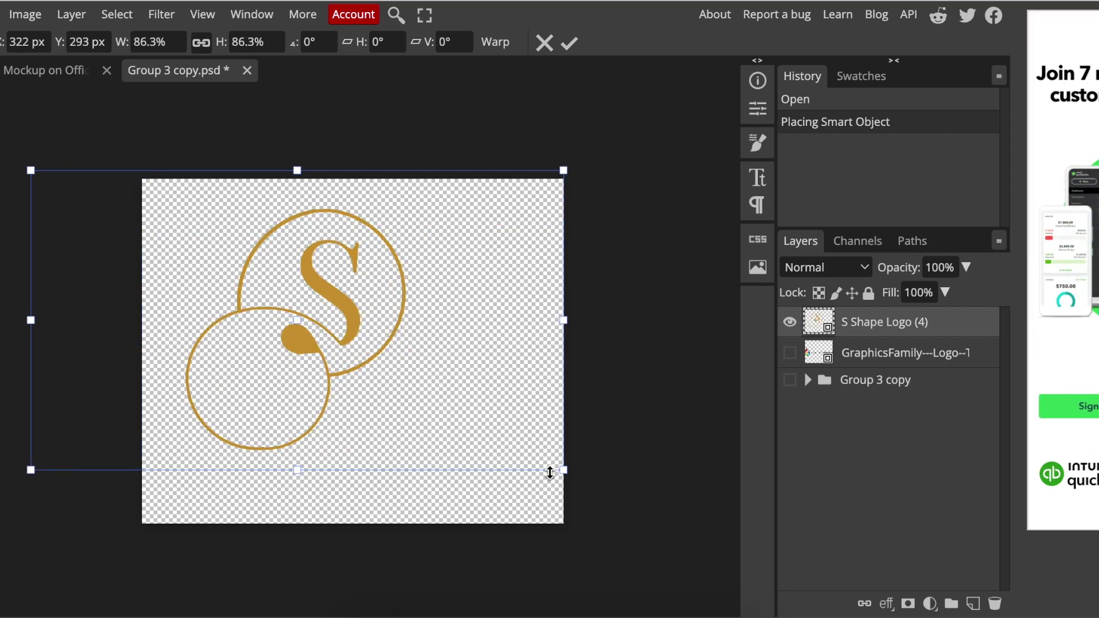
{"action": "left_click_drag", "start_coordinate": [567, 471], "coordinate": [696, 544]}
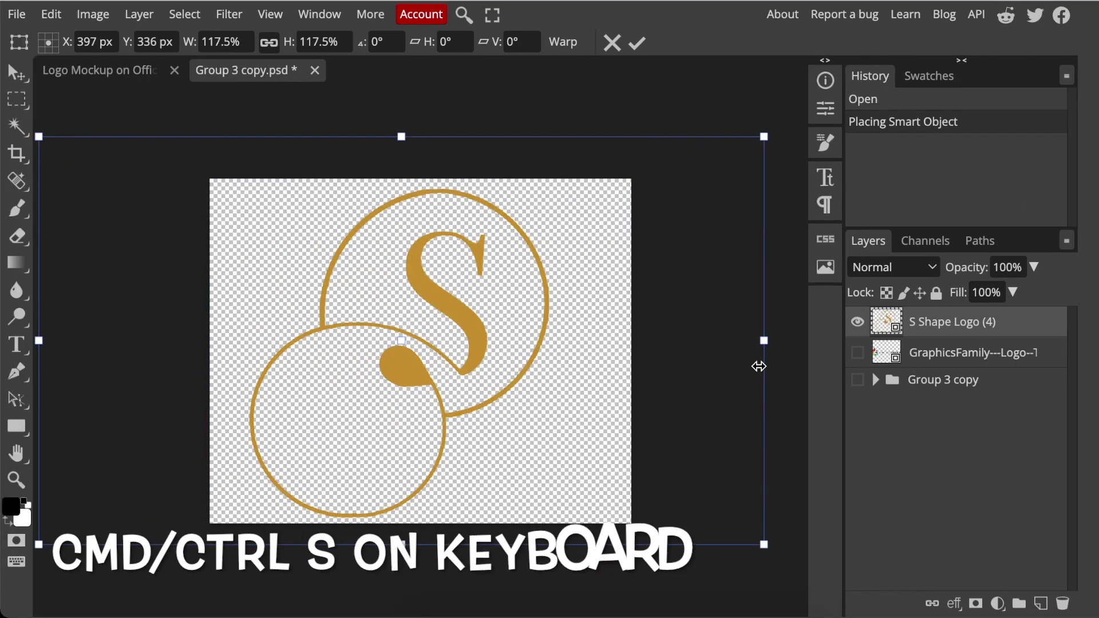
{"action": "key", "text": "ctrl+s"}
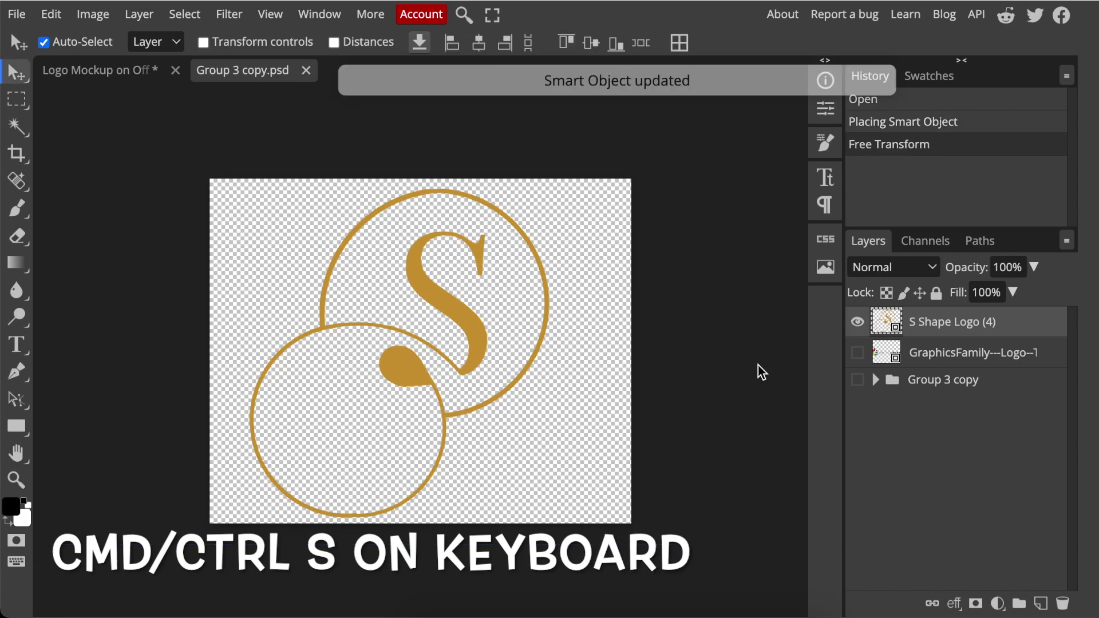
- Return to the office glass mockup document and export it as a PNG
{"action": "left_click", "coordinate": [110, 72]}
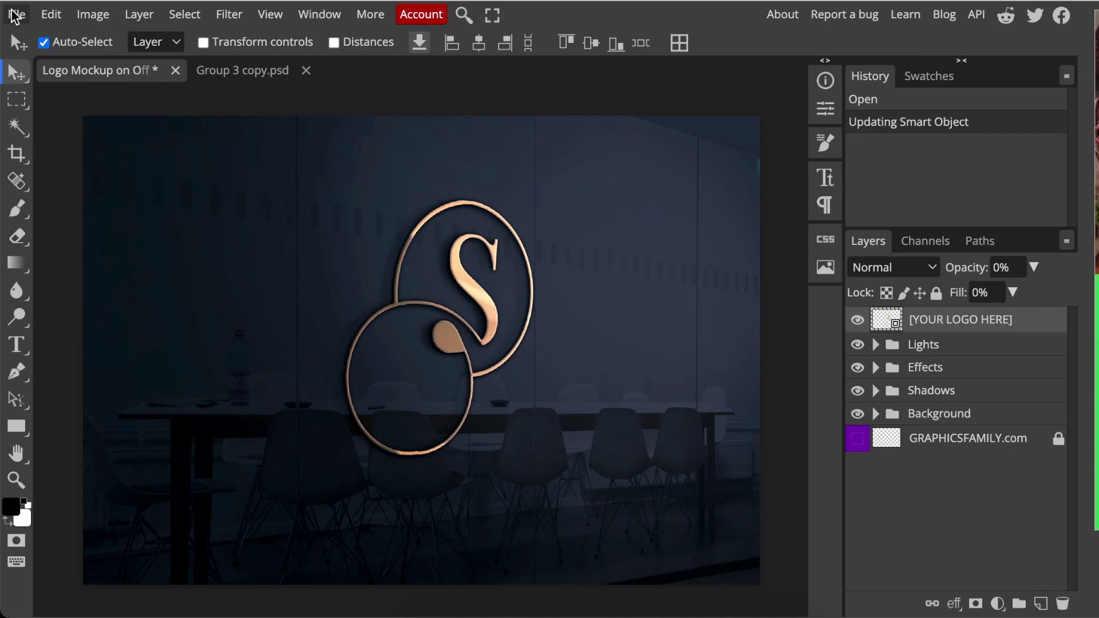
{"action": "left_click", "coordinate": [12, 11]}
{"action": "mouse_move", "coordinate": [60, 272]}
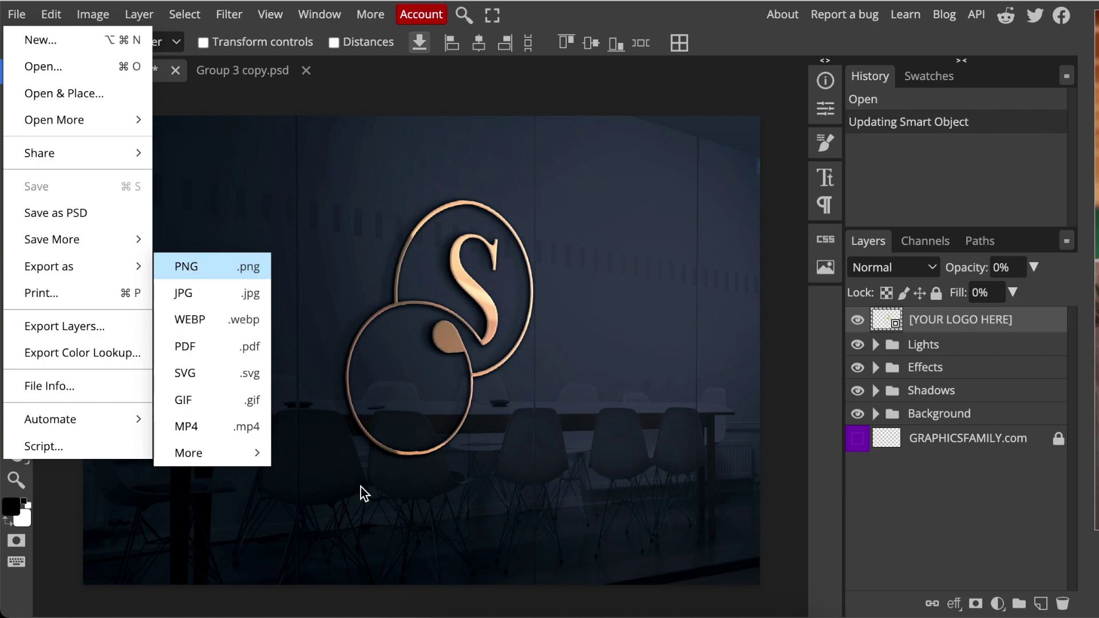
{"action": "left_click", "coordinate": [486, 414]}
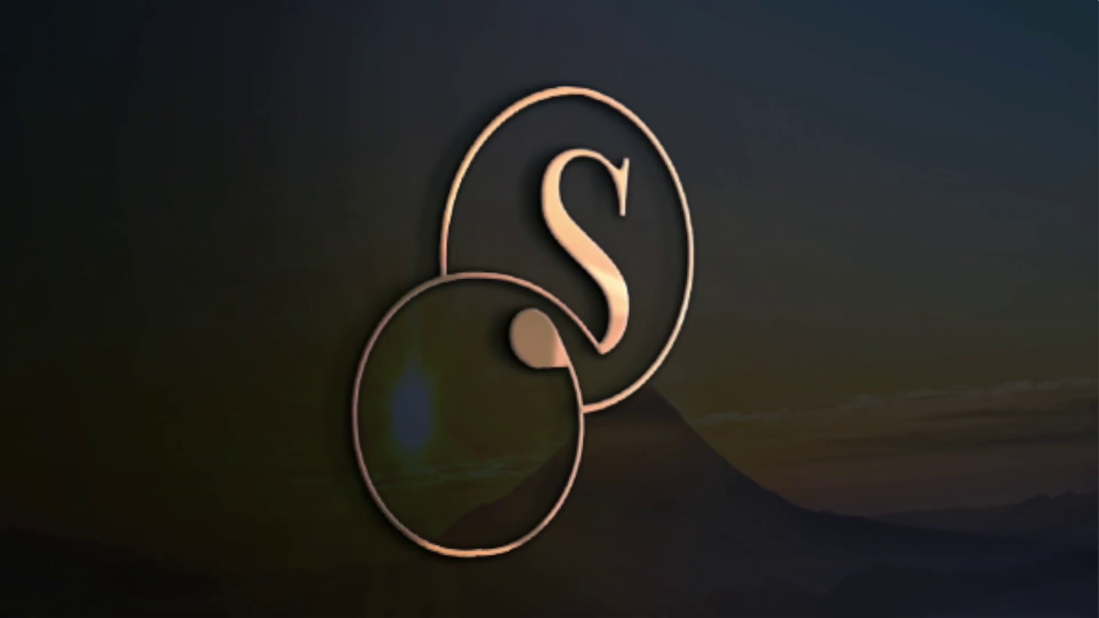